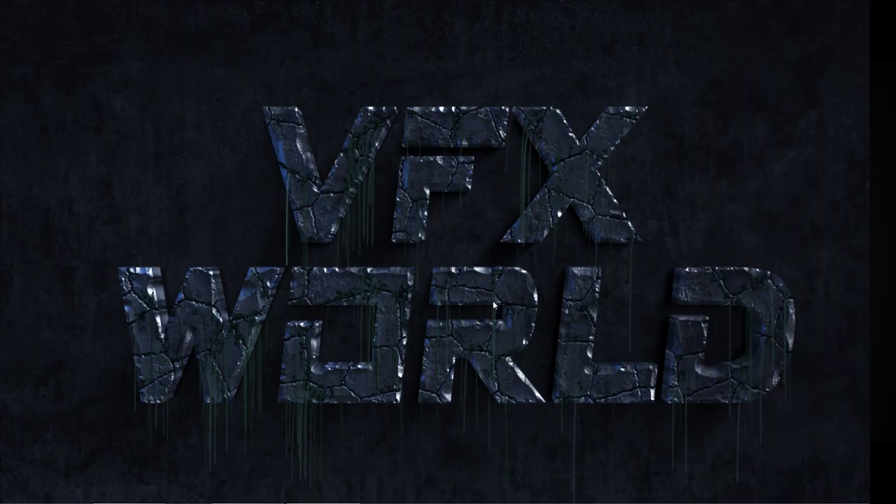
- Refresh the desktop and review the reference perspective photos in the browser
{"action": "right_click", "coordinate": [485, 163]}
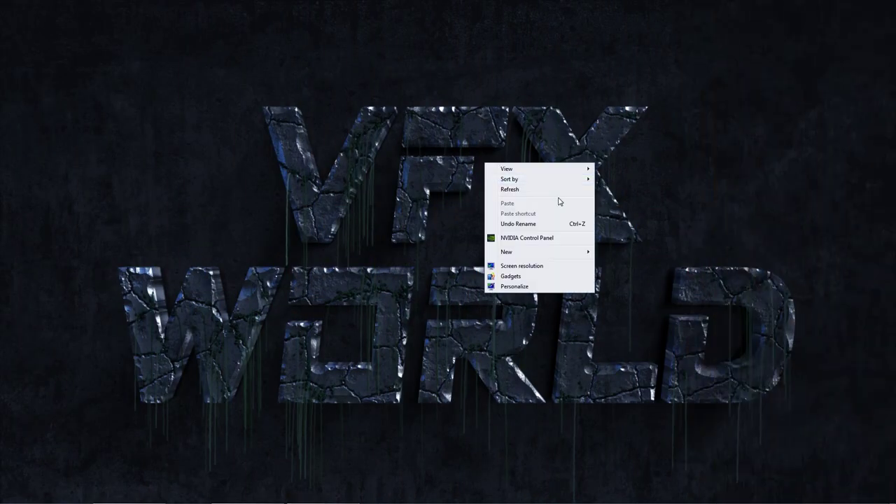
{"action": "left_click", "coordinate": [557, 189]}
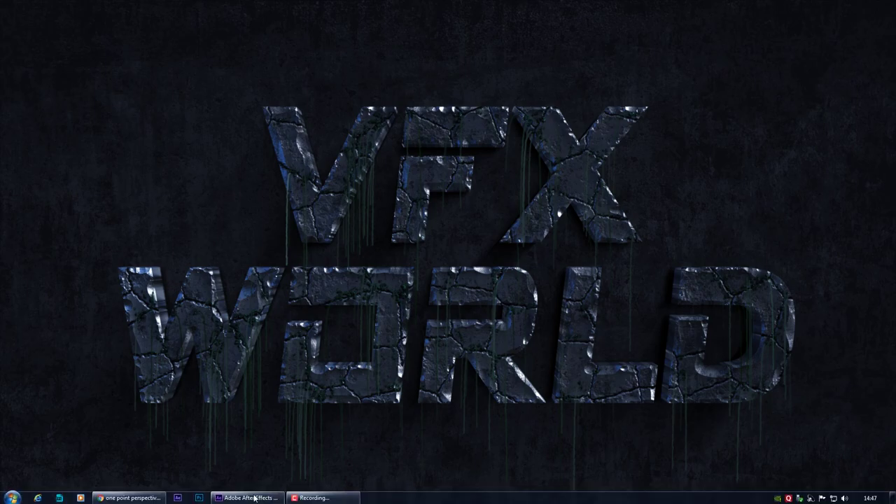
{"action": "left_click", "coordinate": [248, 496]}
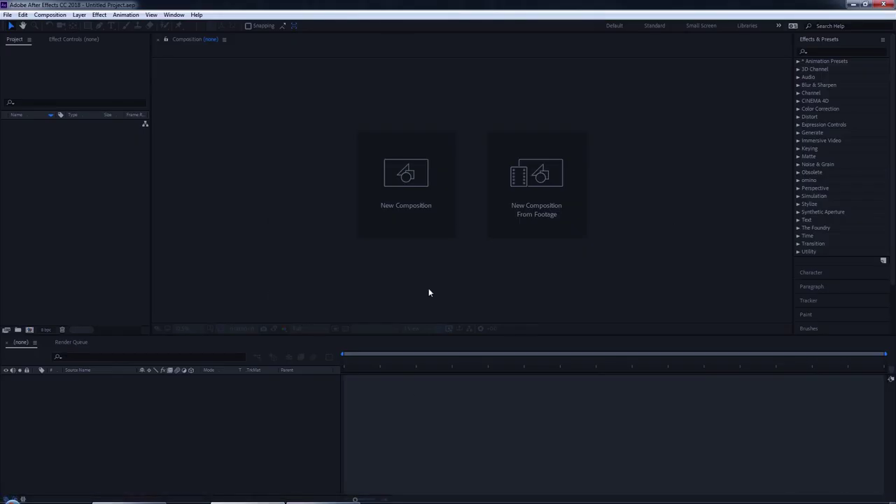
{"action": "left_click", "coordinate": [124, 410]}
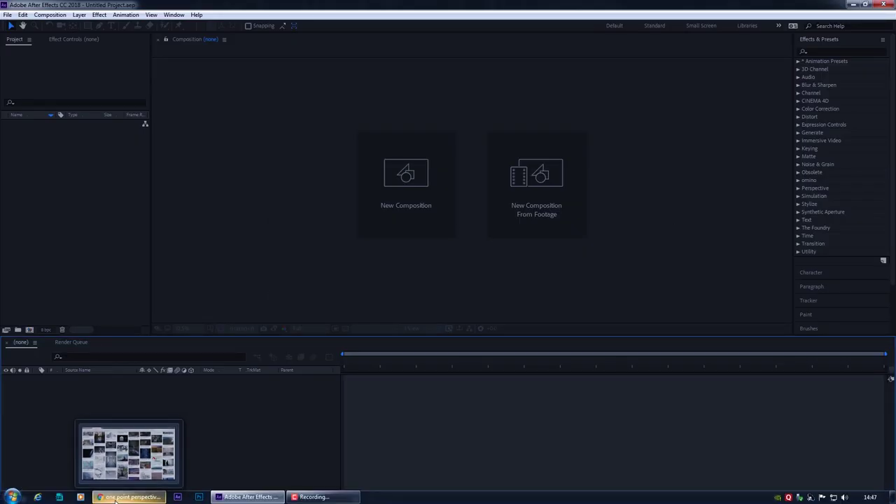
{"action": "left_click", "coordinate": [111, 500]}
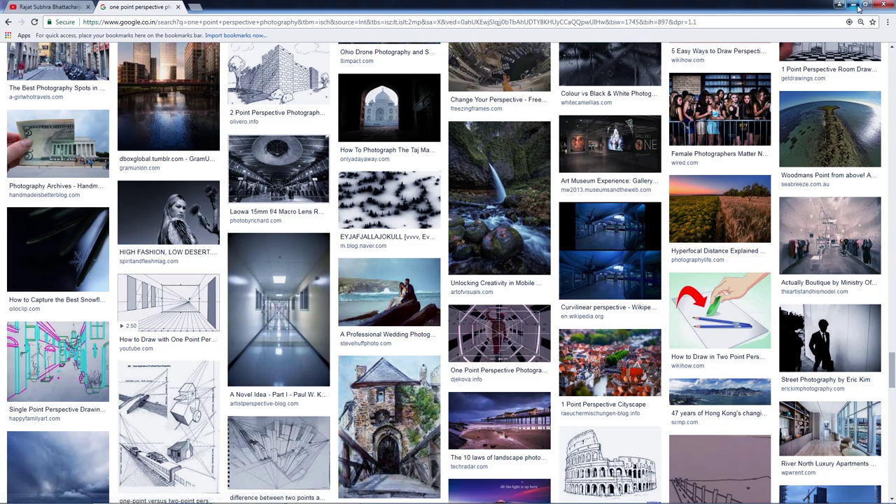
{"action": "left_click", "coordinate": [858, 8]}
- Import the domenica-al-museo-bologna photo and build a composition from it
{"action": "double_click", "coordinate": [107, 210]}
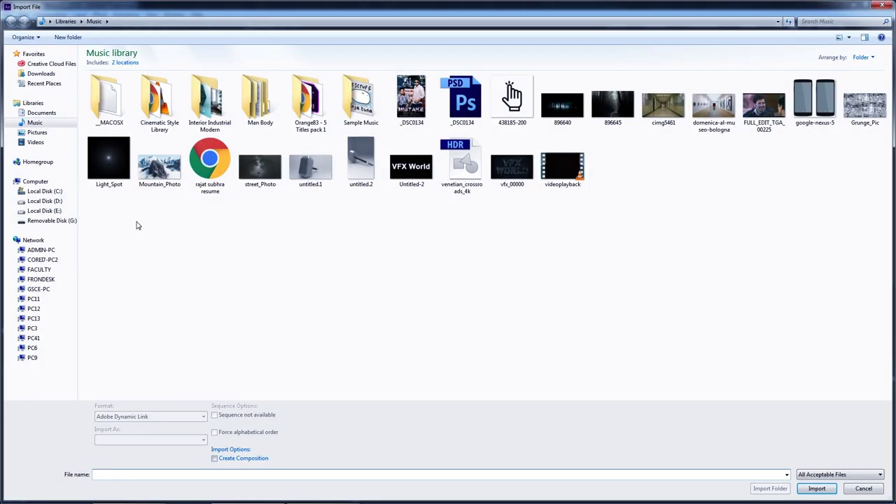
{"action": "double_click", "coordinate": [721, 105]}
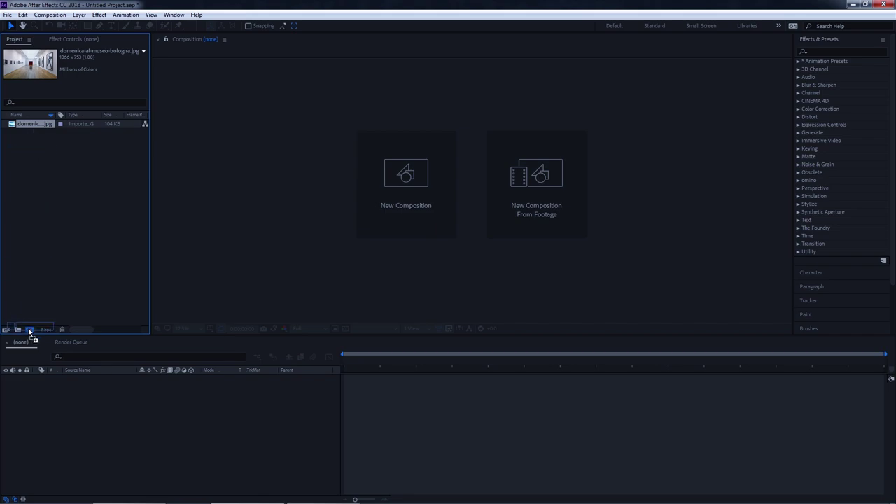
{"action": "left_click_drag", "start_coordinate": [31, 334], "coordinate": [29, 330]}
- Set the viewer magnification to Fit and review the Composition Settings without changes
{"action": "left_click", "coordinate": [182, 328]}
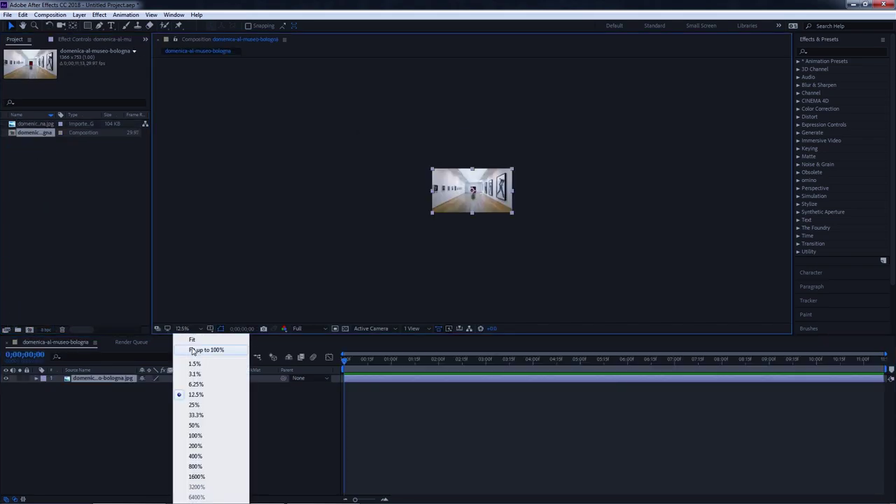
{"action": "left_click", "coordinate": [193, 350]}
{"action": "scroll", "coordinate": [511, 234], "scroll_direction": "up", "scroll_amount": 4}
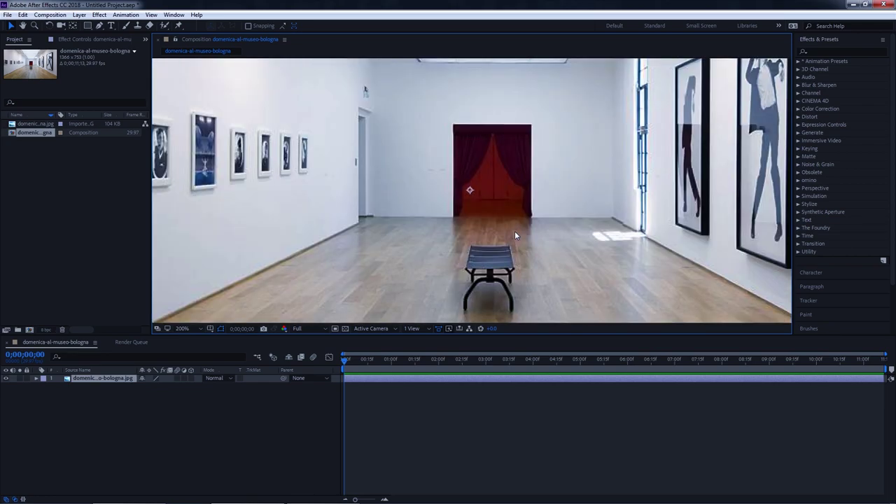
{"action": "key", "text": "shift+slash"}
{"action": "left_click", "coordinate": [182, 328]}
{"action": "left_click", "coordinate": [199, 341]}
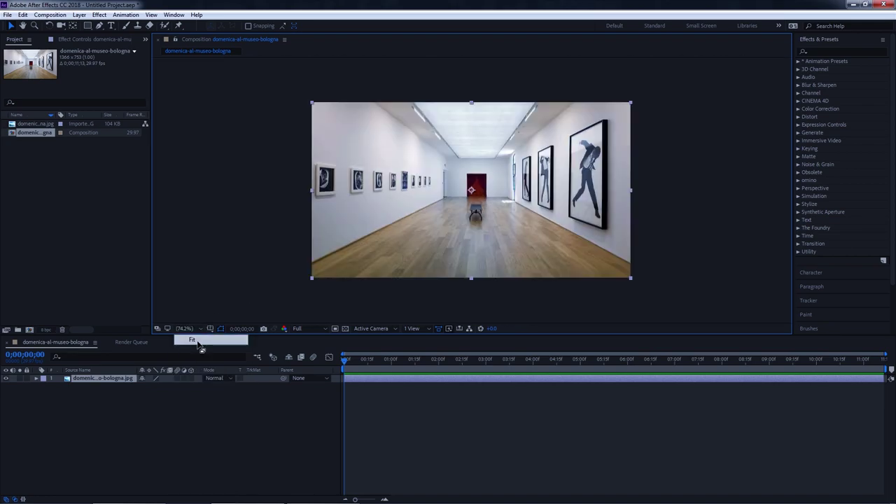
{"action": "left_click", "coordinate": [50, 15]}
{"action": "left_click", "coordinate": [52, 38]}
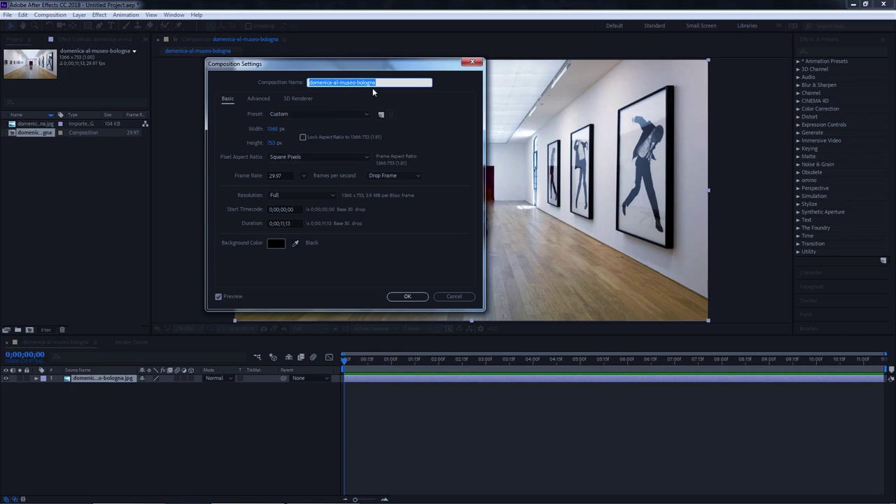
{"action": "left_click", "coordinate": [473, 62]}
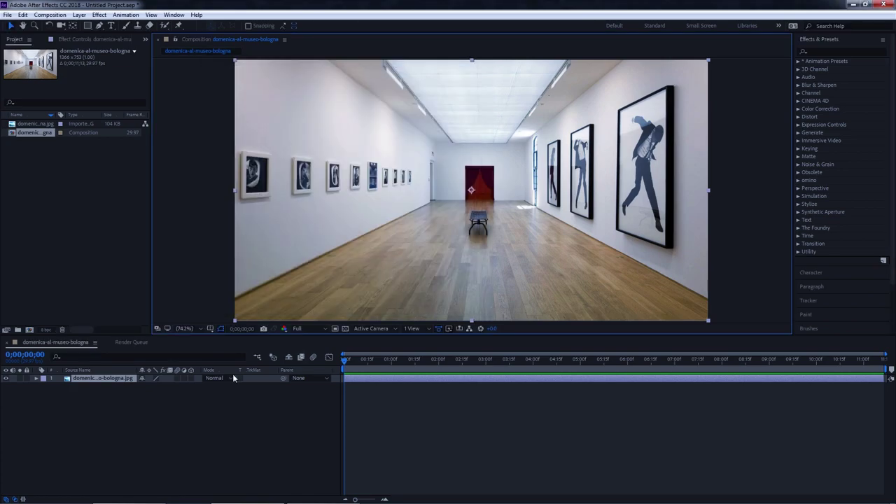
- Create a two-node camera named 'project 3d' using the 35mm lens preset
{"action": "right_click", "coordinate": [106, 423]}
{"action": "mouse_move", "coordinate": [137, 321]}
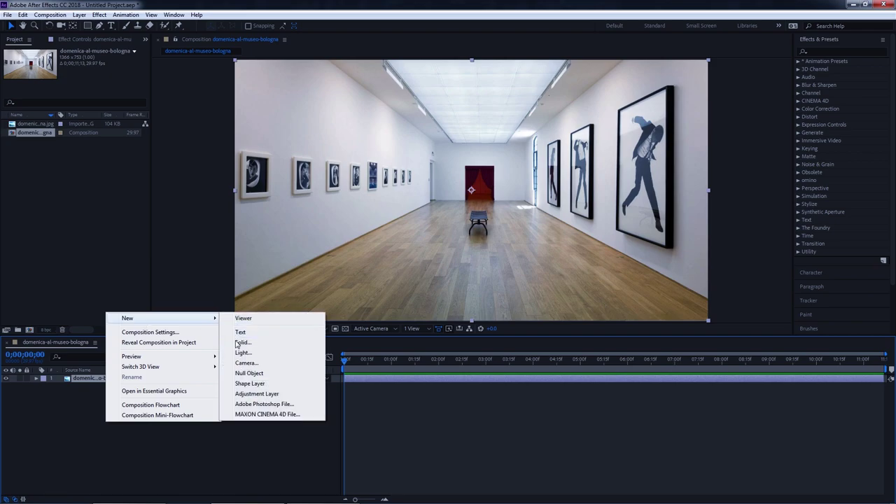
{"action": "left_click", "coordinate": [240, 364]}
{"action": "type", "text": "project 3d"}
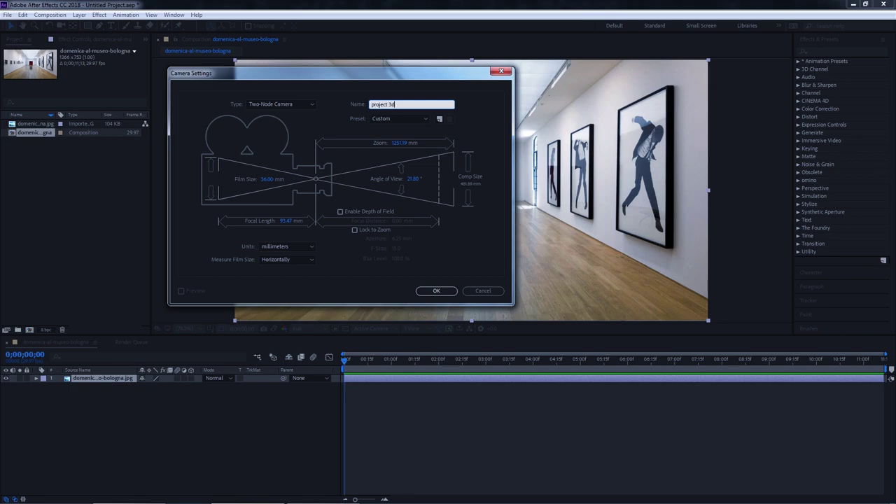
{"action": "left_click", "coordinate": [398, 119]}
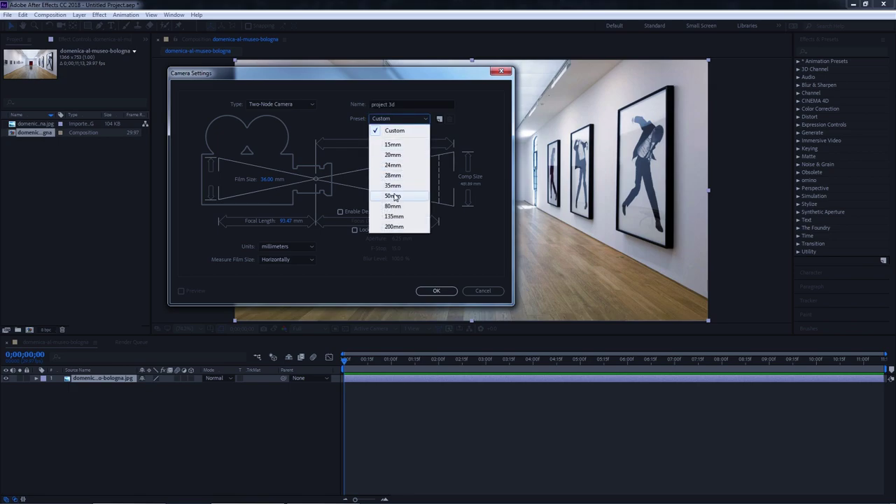
{"action": "left_click", "coordinate": [393, 185]}
{"action": "left_click", "coordinate": [434, 290]}
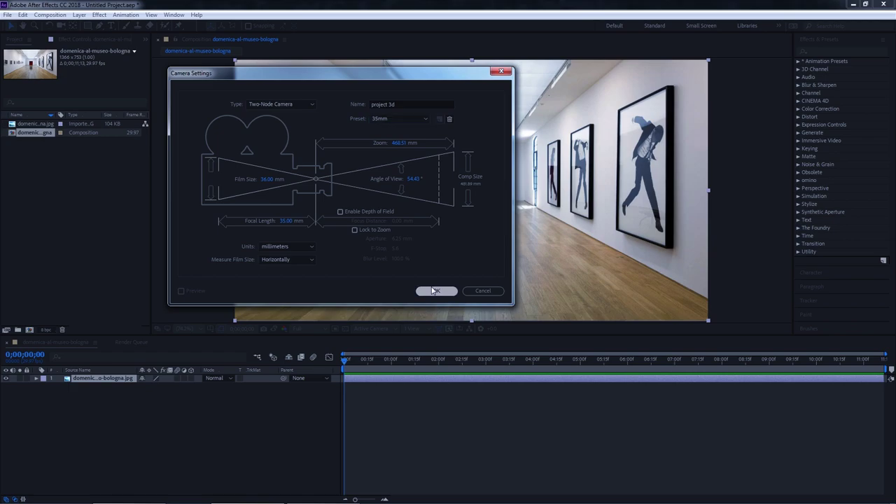
{"action": "left_click", "coordinate": [428, 240]}
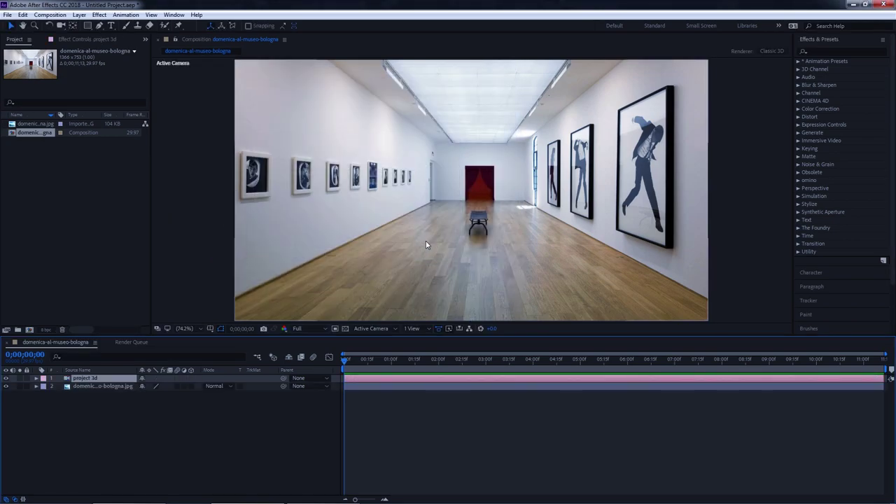
- Create a new solid layer named 'ground'
{"action": "right_click", "coordinate": [153, 322]}
{"action": "mouse_move", "coordinate": [210, 326]}
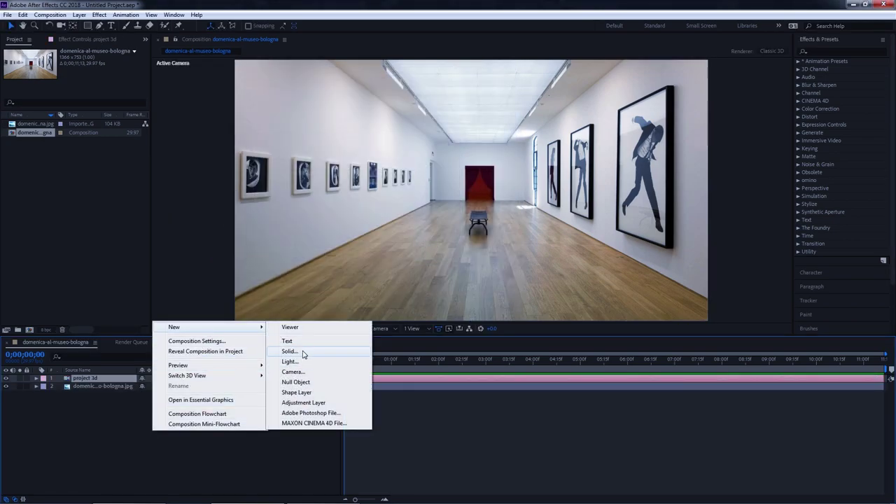
{"action": "left_click", "coordinate": [303, 354]}
{"action": "type", "text": "groun"}
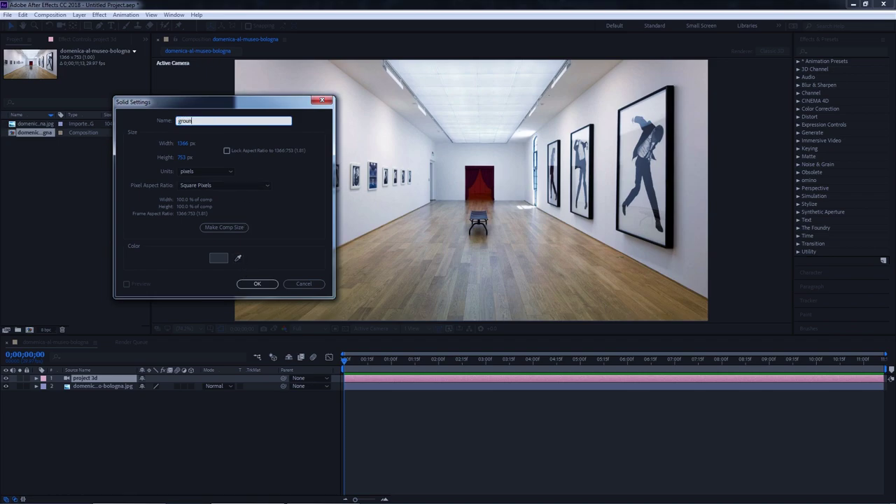
{"action": "type", "text": "d"}
{"action": "left_click", "coordinate": [257, 284]}
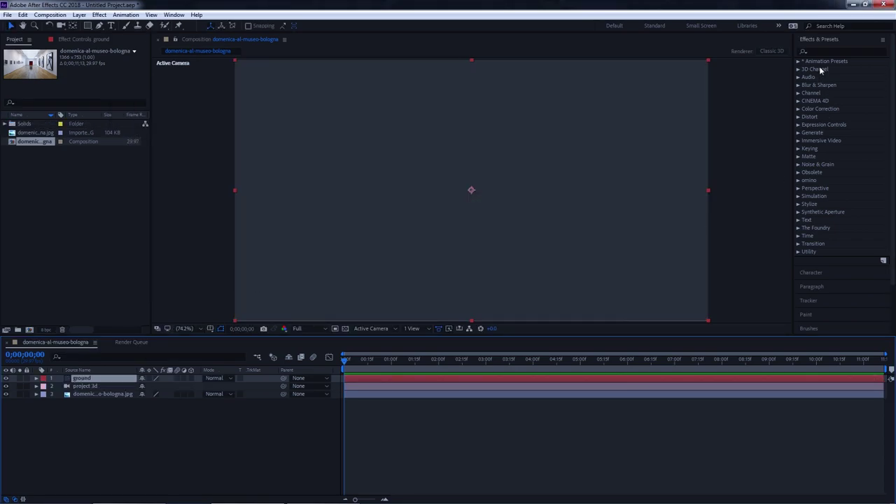
- Apply the Grid effect to ground with 1B1B1B line color and make it 3D
{"action": "left_click", "coordinate": [823, 53]}
{"action": "type", "text": "grid"}
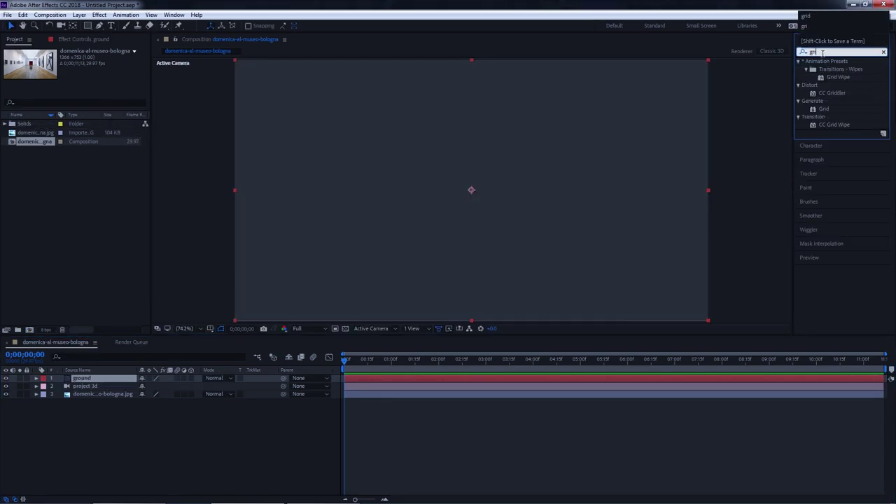
{"action": "left_click_drag", "start_coordinate": [824, 109], "coordinate": [459, 198]}
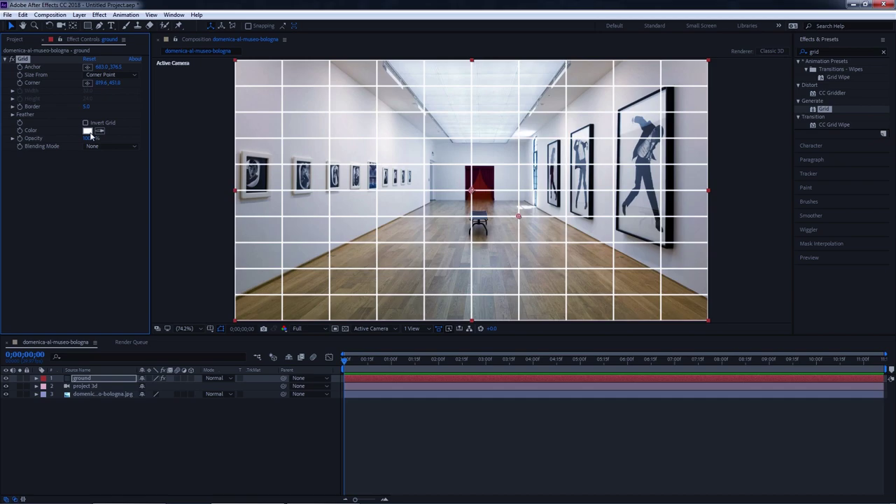
{"action": "left_click", "coordinate": [88, 130]}
{"action": "left_click_drag", "start_coordinate": [397, 226], "coordinate": [331, 235]}
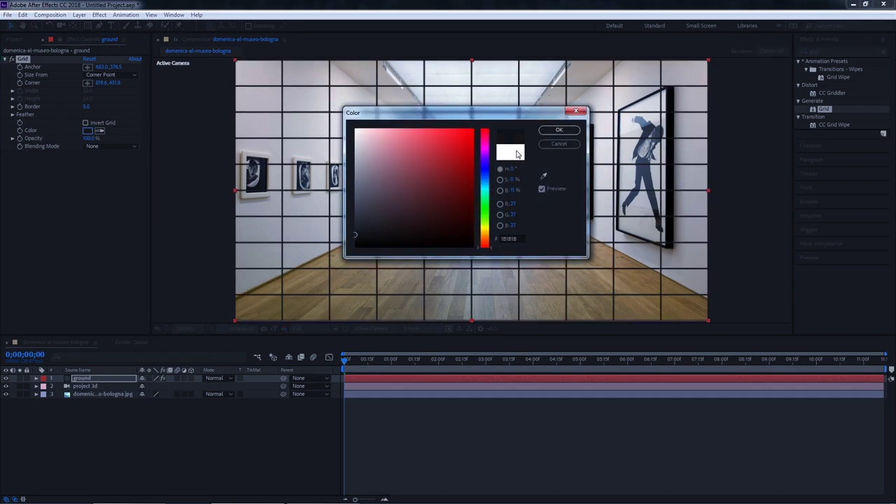
{"action": "left_click", "coordinate": [544, 131]}
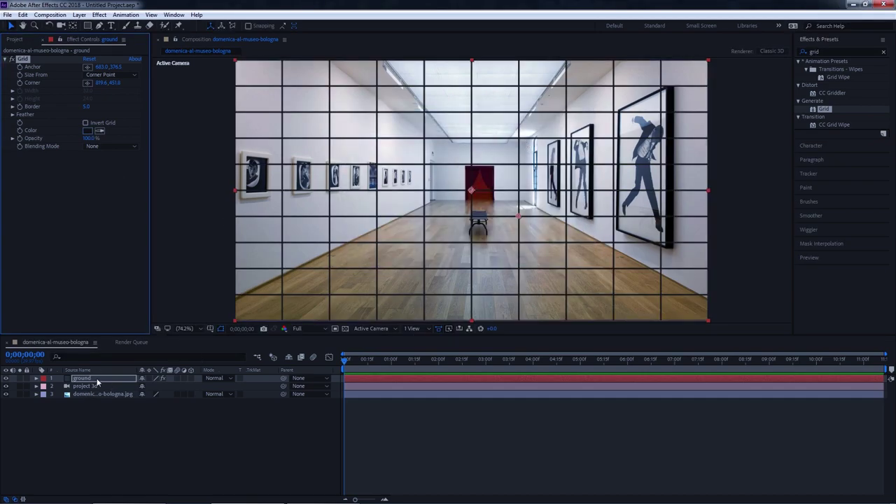
{"action": "left_click", "coordinate": [190, 378]}
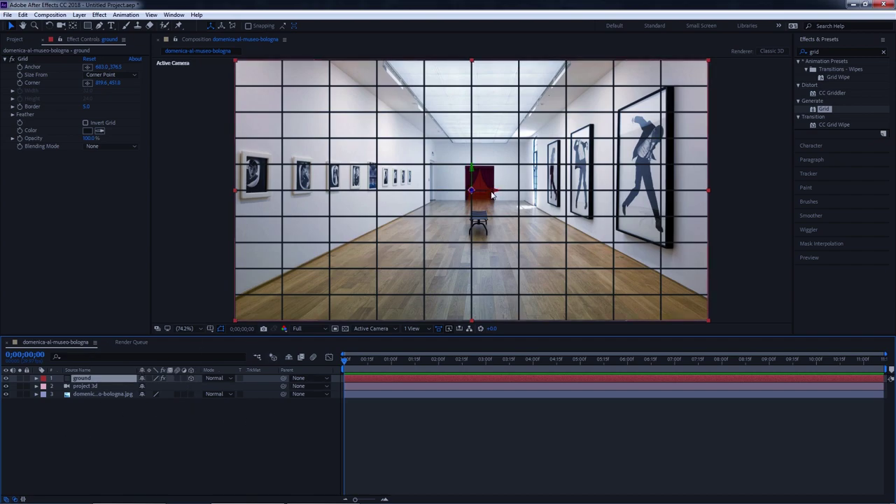
- Rotate the ground grid flat, lower it to the floor, and narrow it between the walls
{"action": "key", "text": "w"}
{"action": "mouse_move", "coordinate": [492, 196]}
{"action": "left_mouse_down"}
{"action": "mouse_move", "coordinate": [480, 179]}
{"action": "mouse_move", "coordinate": [485, 168]}
{"action": "left_mouse_up"}
{"action": "key", "text": "v"}
{"action": "key", "text": "ctrl+z"}
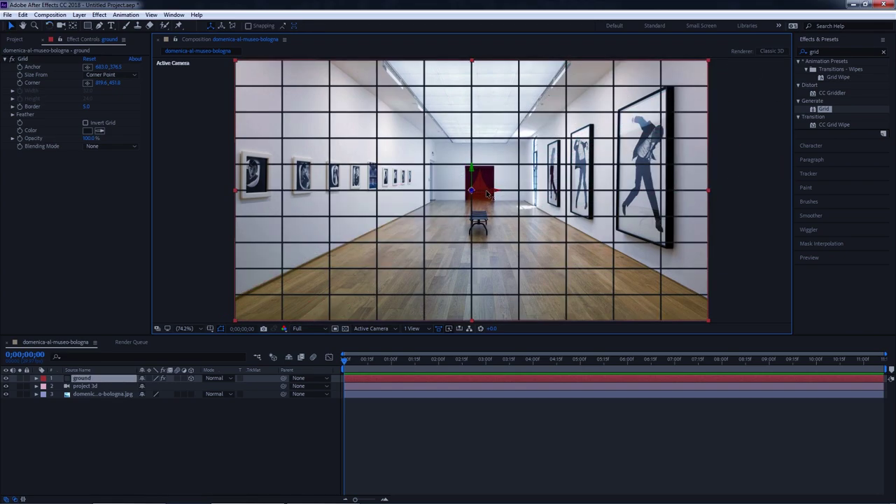
{"action": "left_click_drag", "start_coordinate": [472, 191], "coordinate": [471, 238]}
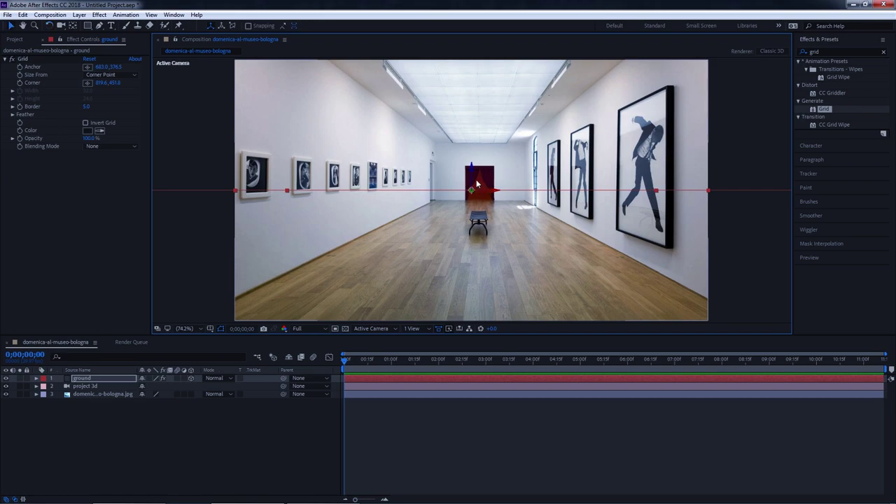
{"action": "left_click_drag", "start_coordinate": [474, 179], "coordinate": [482, 265]}
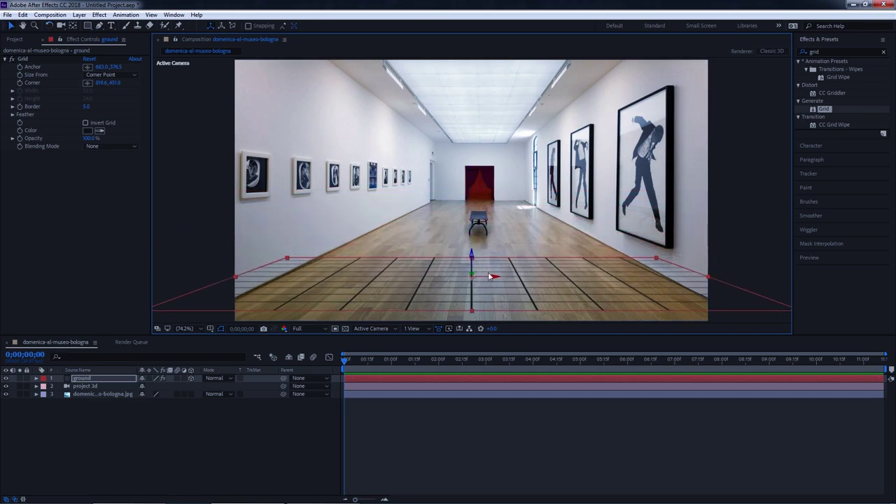
{"action": "key", "text": "w"}
{"action": "left_click_drag", "start_coordinate": [490, 277], "coordinate": [468, 97]}
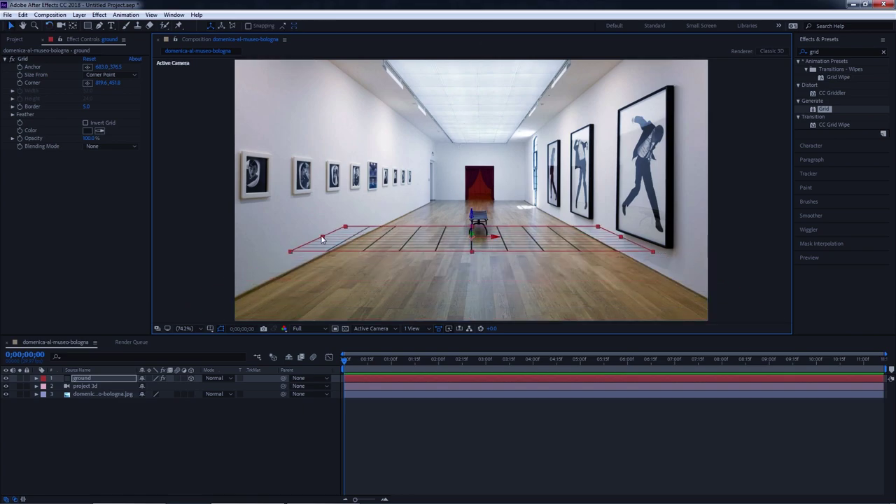
{"action": "left_click_drag", "start_coordinate": [322, 237], "coordinate": [352, 242]}
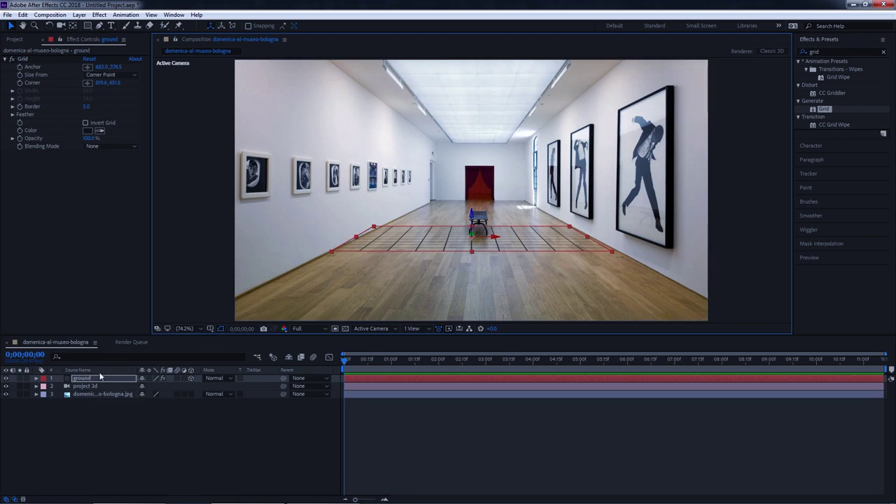
- Tilt the ground grid's orientation and slide it toward the camera along the floor
{"action": "key", "text": "r"}
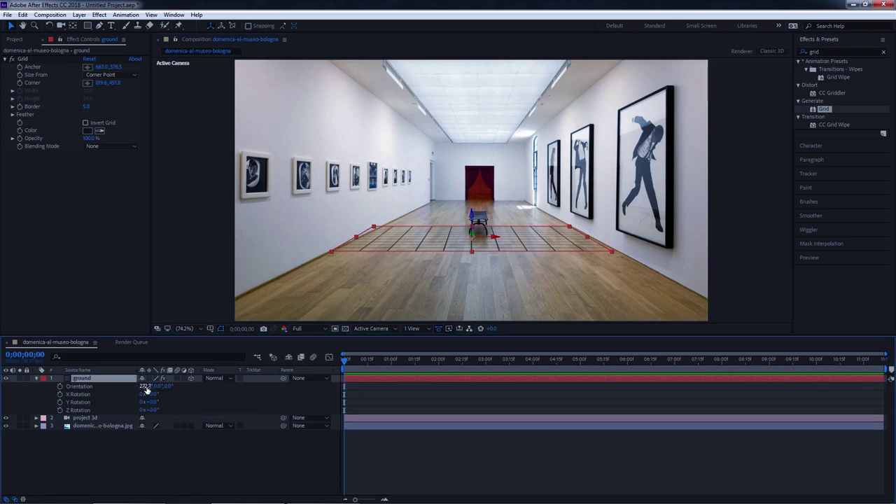
{"action": "left_click_drag", "start_coordinate": [146, 387], "coordinate": [145, 386]}
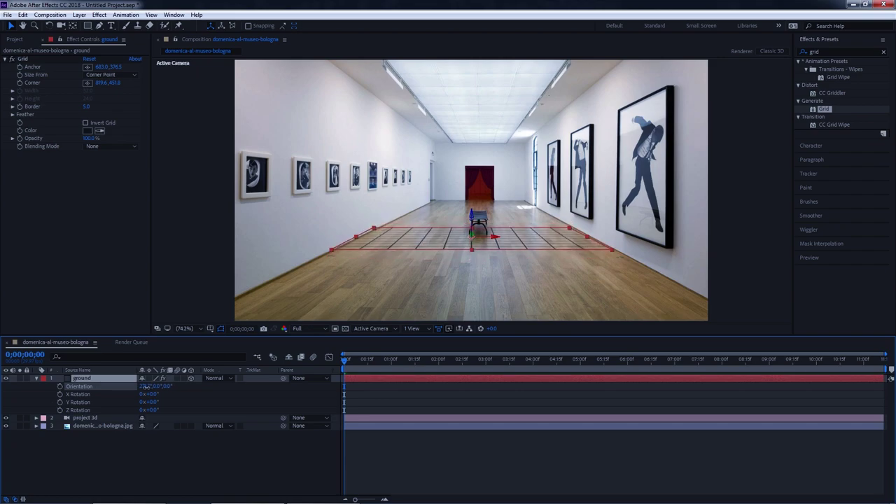
{"action": "left_click", "coordinate": [496, 240]}
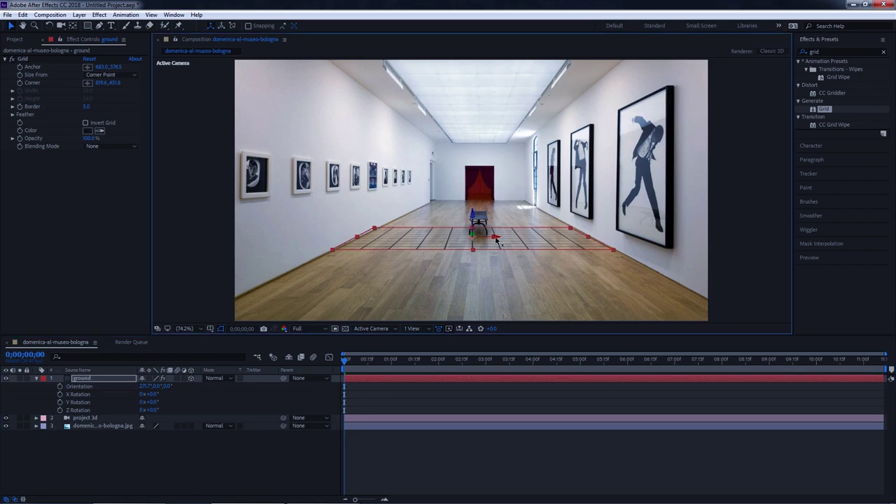
{"action": "left_click_drag", "start_coordinate": [496, 240], "coordinate": [499, 241]}
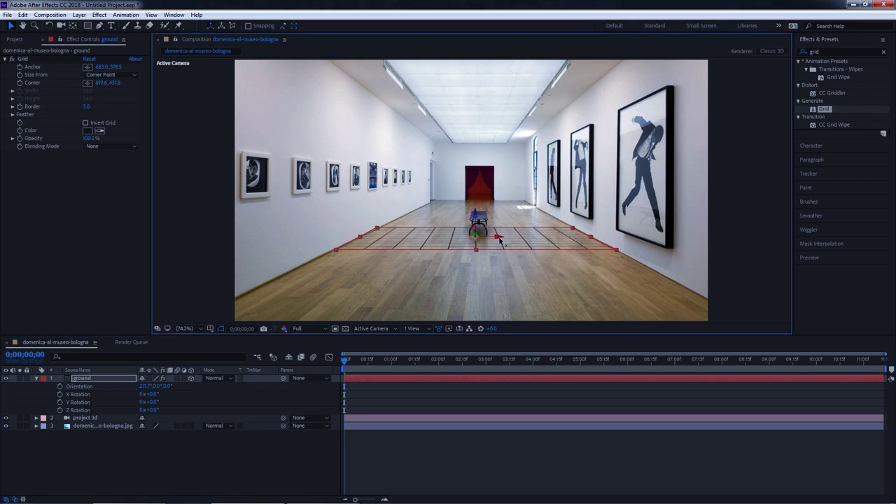
{"action": "left_click_drag", "start_coordinate": [499, 242], "coordinate": [425, 357]}
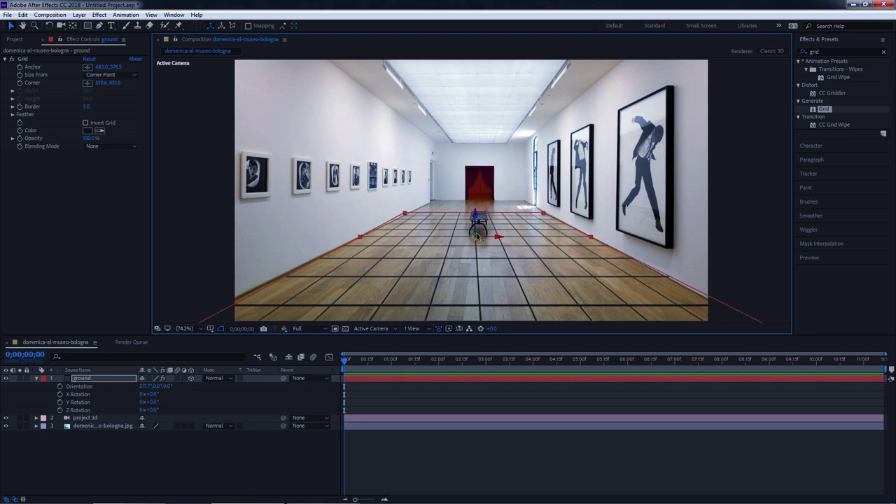
{"action": "left_click_drag", "start_coordinate": [478, 237], "coordinate": [480, 209]}
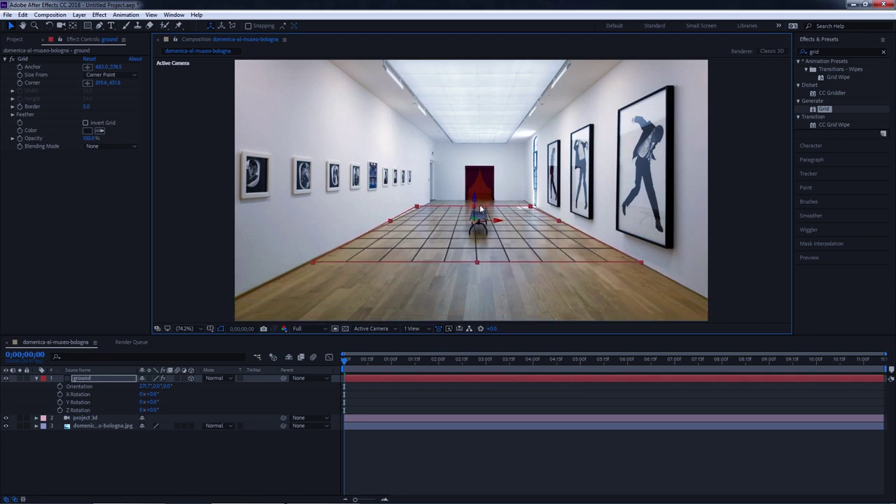
{"action": "scroll", "coordinate": [480, 208], "scroll_direction": "up", "scroll_amount": 1}
{"action": "scroll", "coordinate": [480, 206], "scroll_direction": "up", "scroll_amount": 1}
{"action": "scroll", "coordinate": [482, 161], "scroll_direction": "up", "scroll_amount": 1}
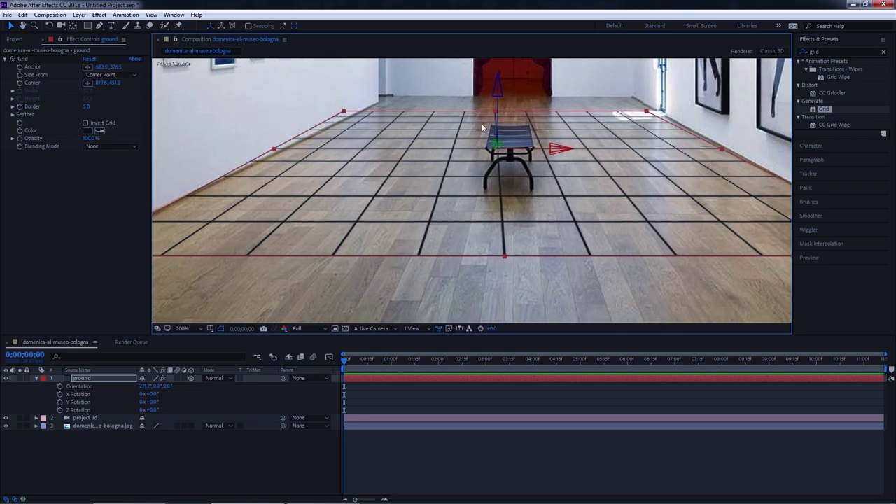
{"action": "left_click_drag", "start_coordinate": [481, 128], "coordinate": [457, 152]}
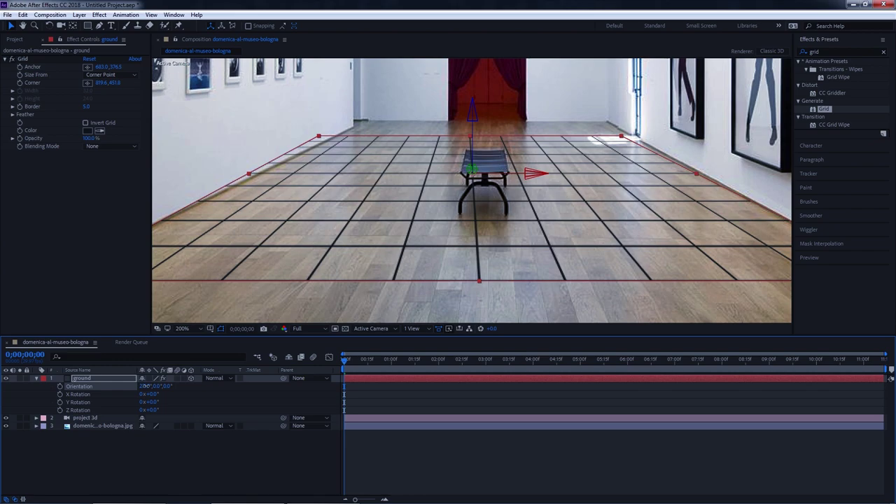
- Refine the tilt to about 271.7° and extend the grid across the entire gallery floor
{"action": "key", "text": "Return"}
{"action": "key", "text": "Return"}
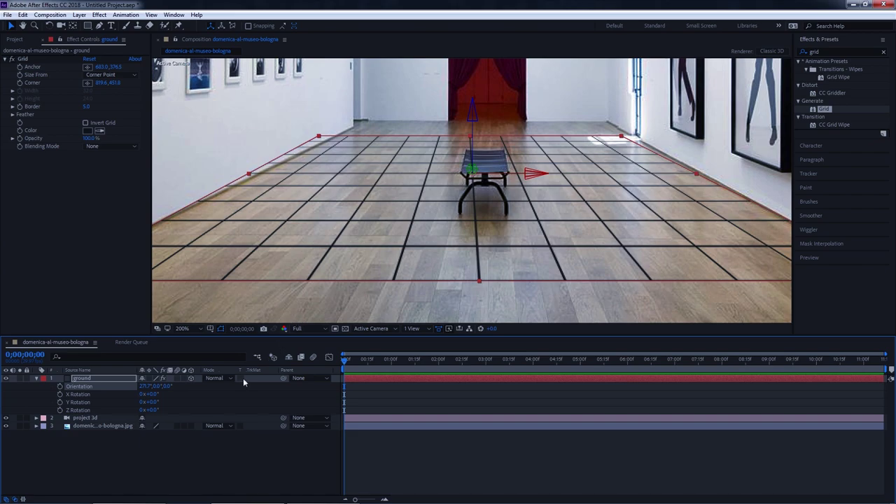
{"action": "left_click_drag", "start_coordinate": [156, 386], "coordinate": [167, 386]}
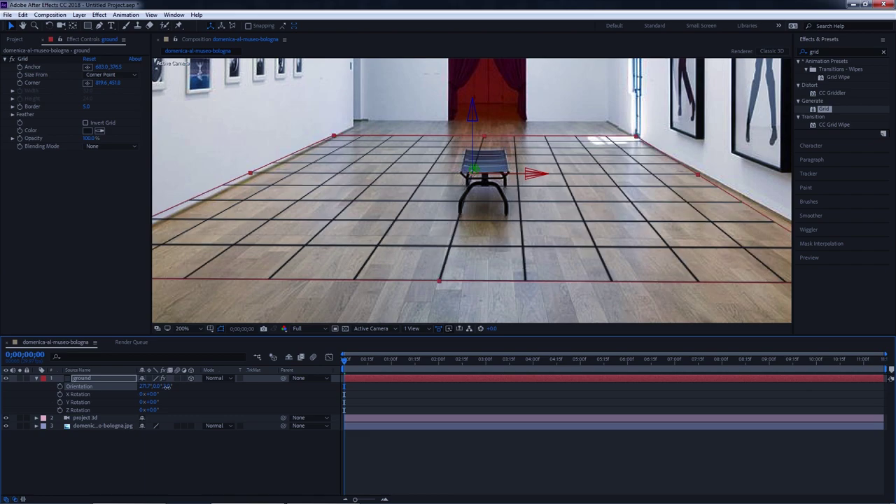
{"action": "left_click_drag", "start_coordinate": [166, 386], "coordinate": [166, 390]}
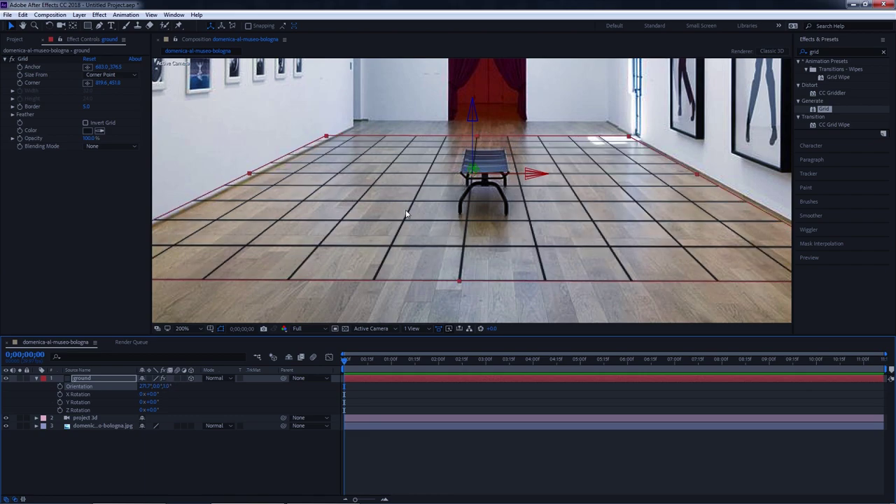
{"action": "left_click_drag", "start_coordinate": [534, 175], "coordinate": [540, 177]}
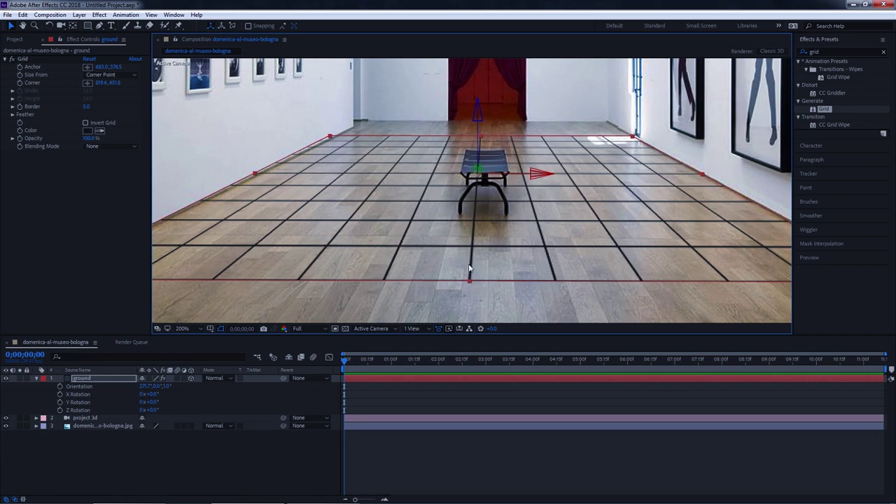
{"action": "scroll", "coordinate": [472, 280], "scroll_direction": "down", "scroll_amount": 2}
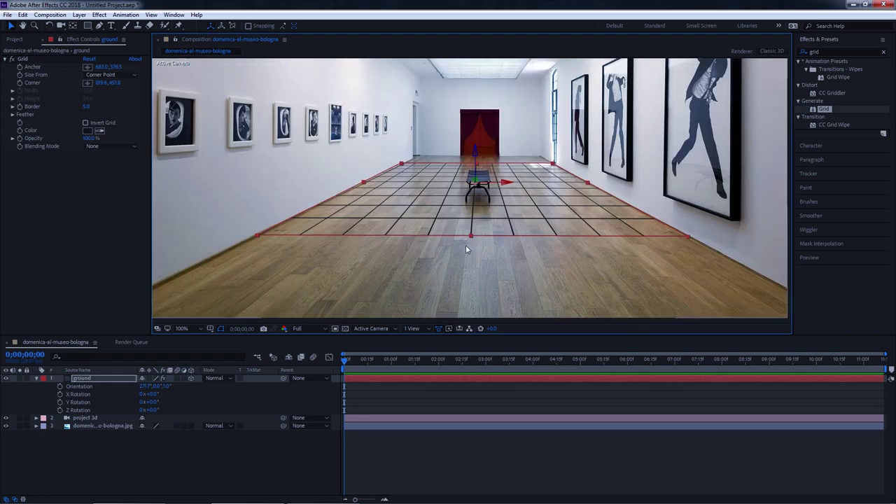
{"action": "mouse_move", "coordinate": [468, 254]}
{"action": "left_mouse_down"}
{"action": "mouse_move", "coordinate": [426, 336]}
{"action": "mouse_move", "coordinate": [424, 363]}
{"action": "left_mouse_up"}
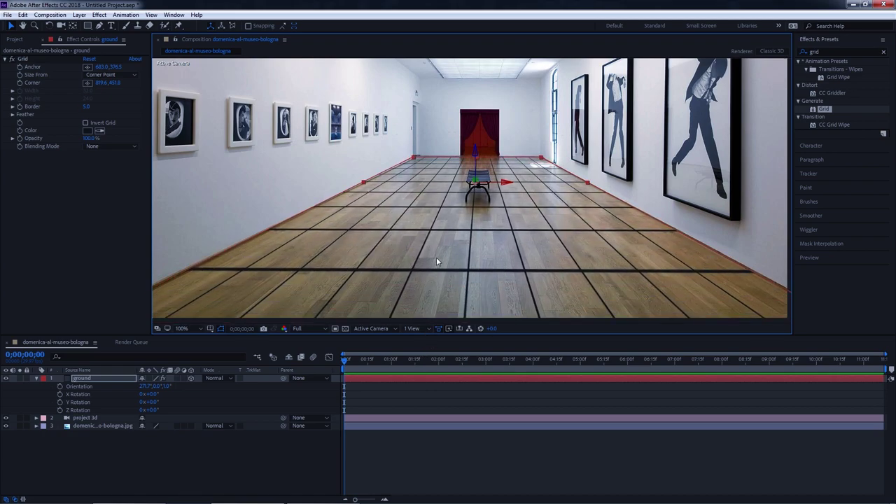
{"action": "scroll", "coordinate": [441, 260], "scroll_direction": "down", "scroll_amount": 2}
{"action": "scroll", "coordinate": [450, 230], "scroll_direction": "up", "scroll_amount": 2}
{"action": "scroll", "coordinate": [451, 169], "scroll_direction": "up", "scroll_amount": 1}
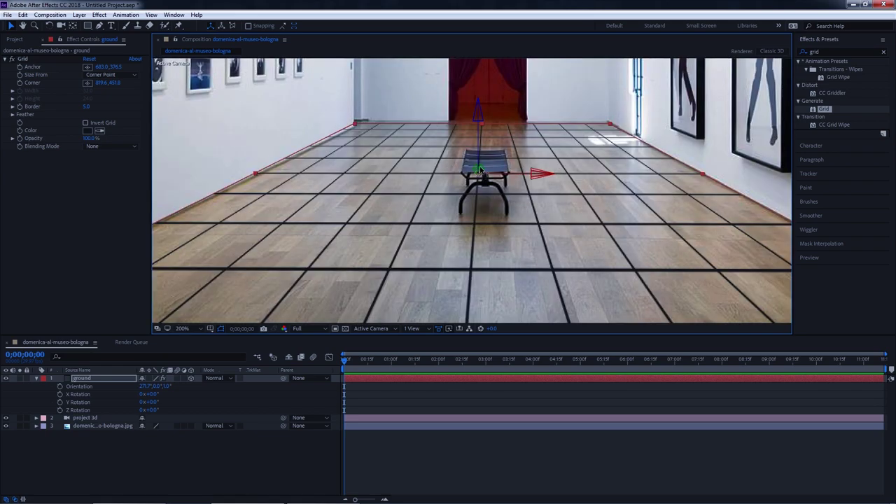
{"action": "scroll", "coordinate": [480, 168], "scroll_direction": "down", "scroll_amount": 1}
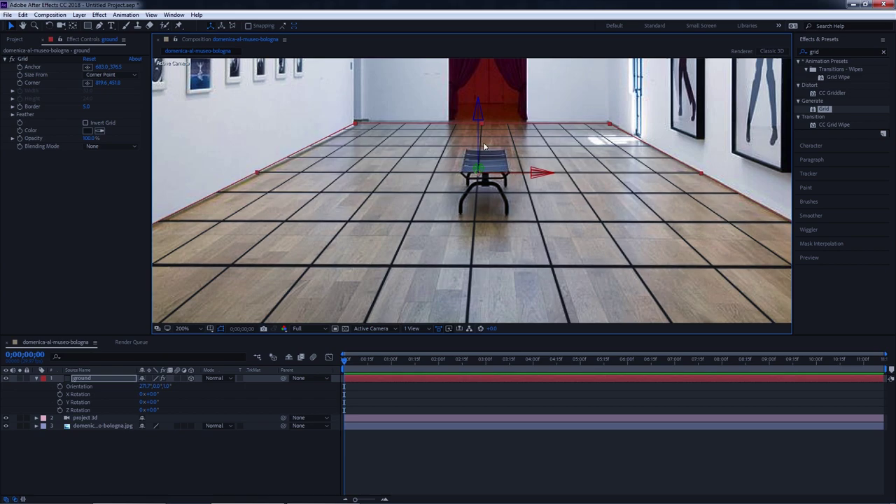
{"action": "scroll", "coordinate": [482, 147], "scroll_direction": "down", "scroll_amount": 2}
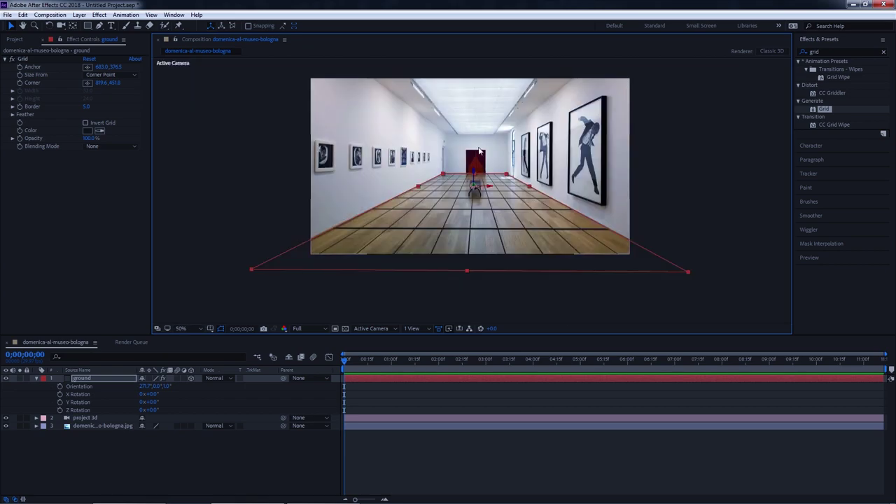
{"action": "left_click", "coordinate": [93, 378]}
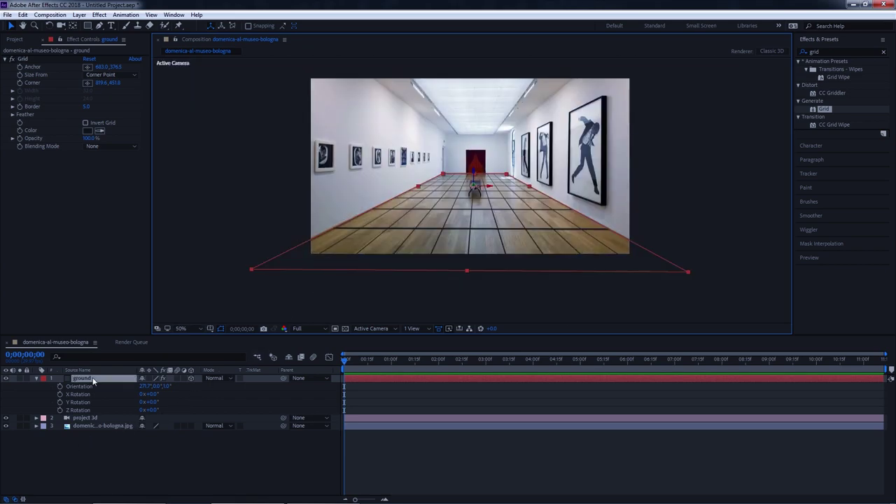
- Duplicate the ground grid layer and rename the copy 'roof'
{"action": "key", "text": "ctrl+d"}
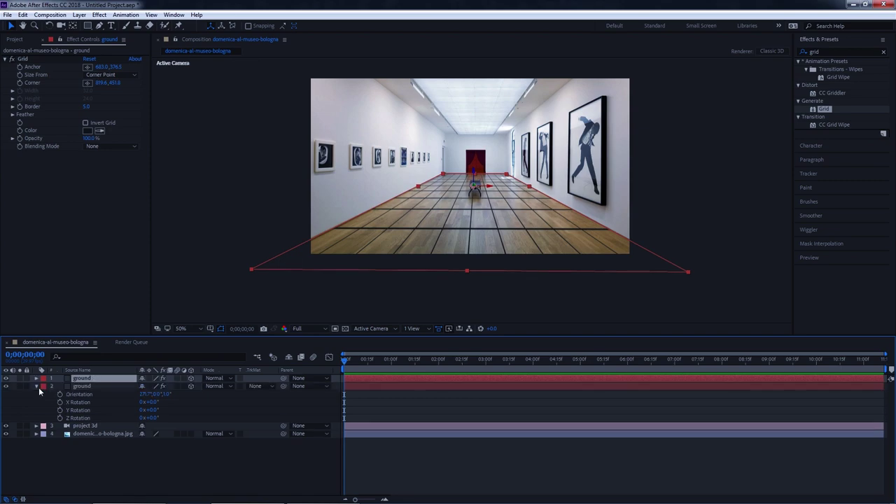
{"action": "left_click", "coordinate": [36, 386]}
{"action": "right_click", "coordinate": [95, 382]}
{"action": "left_click", "coordinate": [130, 498]}
{"action": "type", "text": "roof"}
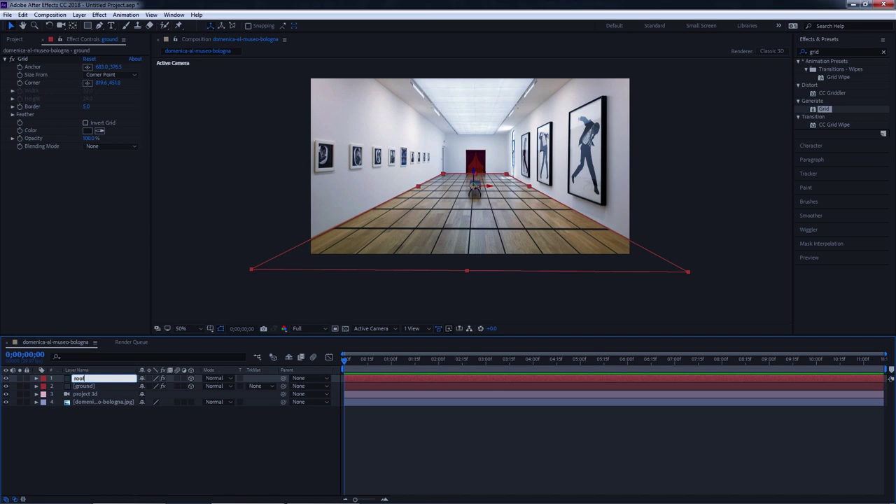
{"action": "key", "text": "Return"}
- Position the roof grid onto the ceiling panels, then zoom the viewer out to 50%
{"action": "scroll", "coordinate": [440, 229], "scroll_direction": "up", "scroll_amount": 2}
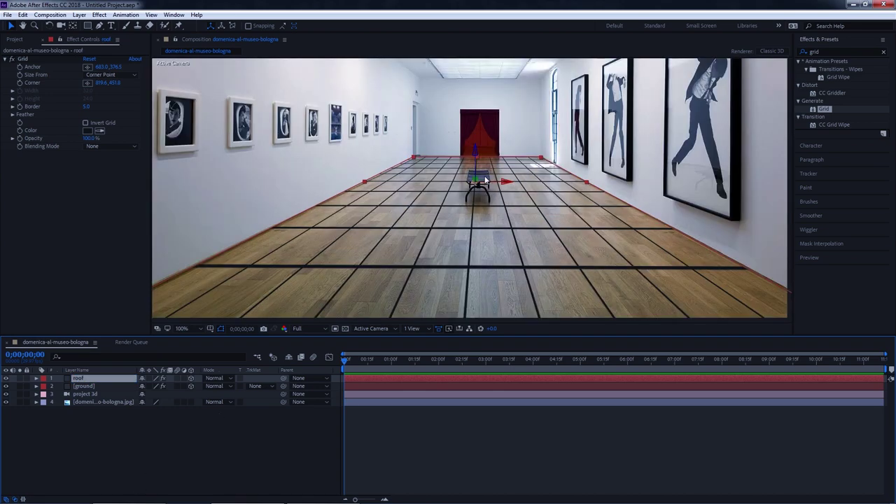
{"action": "scroll", "coordinate": [461, 250], "scroll_direction": "down", "scroll_amount": 2}
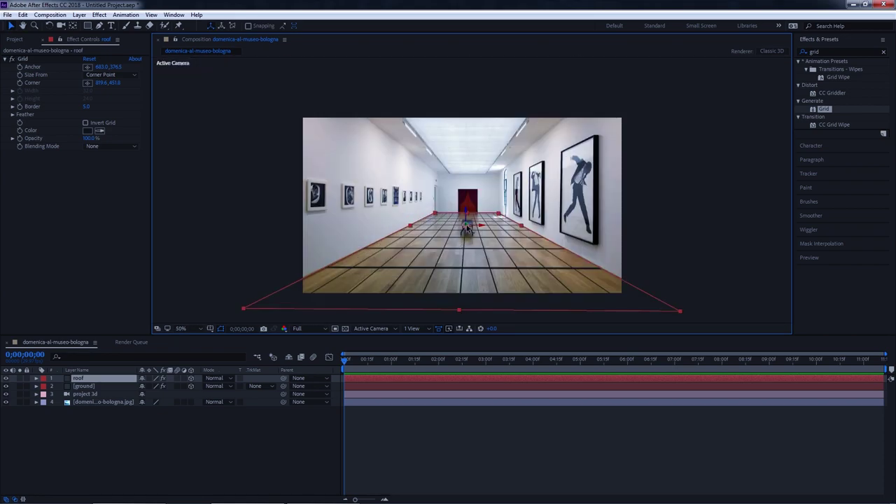
{"action": "left_click_drag", "start_coordinate": [464, 216], "coordinate": [492, 71]}
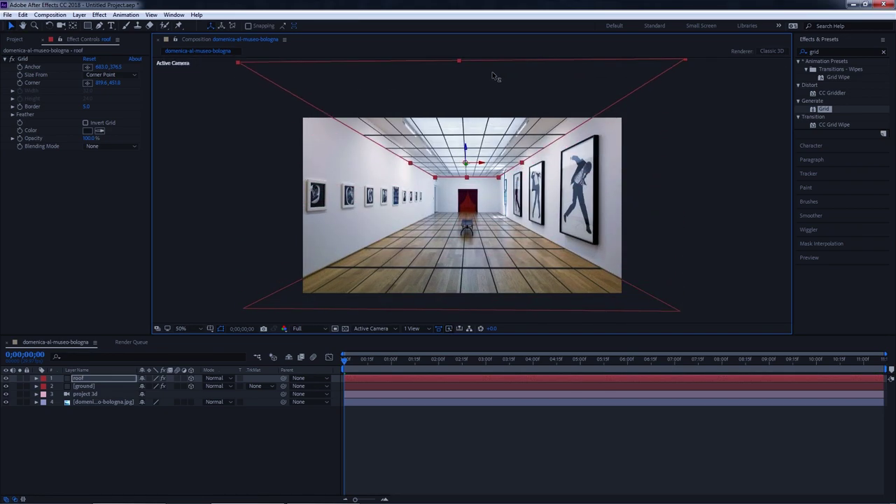
{"action": "scroll", "coordinate": [463, 169], "scroll_direction": "up", "scroll_amount": 2}
{"action": "scroll", "coordinate": [453, 190], "scroll_direction": "up", "scroll_amount": 2}
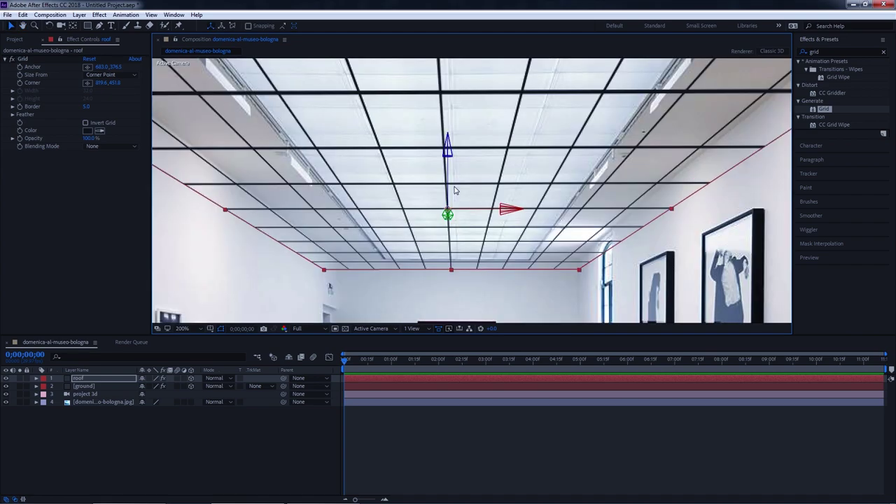
{"action": "mouse_move", "coordinate": [448, 159]}
{"action": "left_mouse_down"}
{"action": "mouse_move", "coordinate": [458, 80]}
{"action": "mouse_move", "coordinate": [459, 121]}
{"action": "left_mouse_up"}
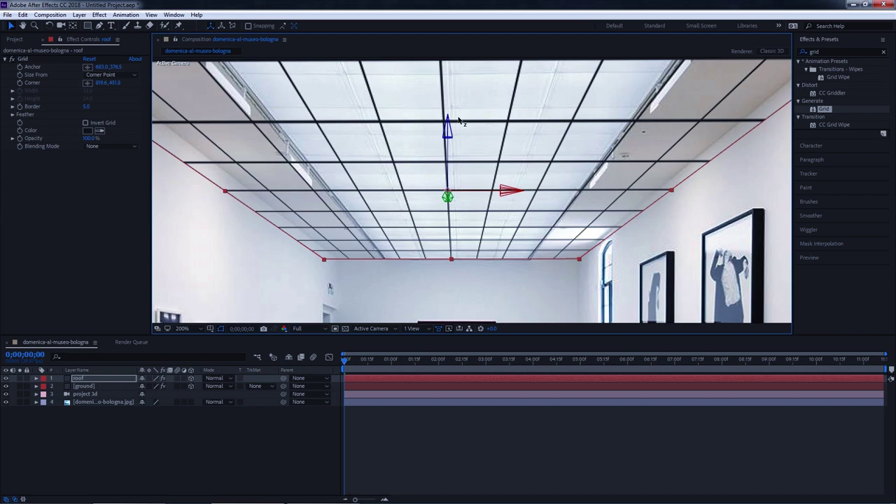
{"action": "left_click_drag", "start_coordinate": [458, 114], "coordinate": [459, 86]}
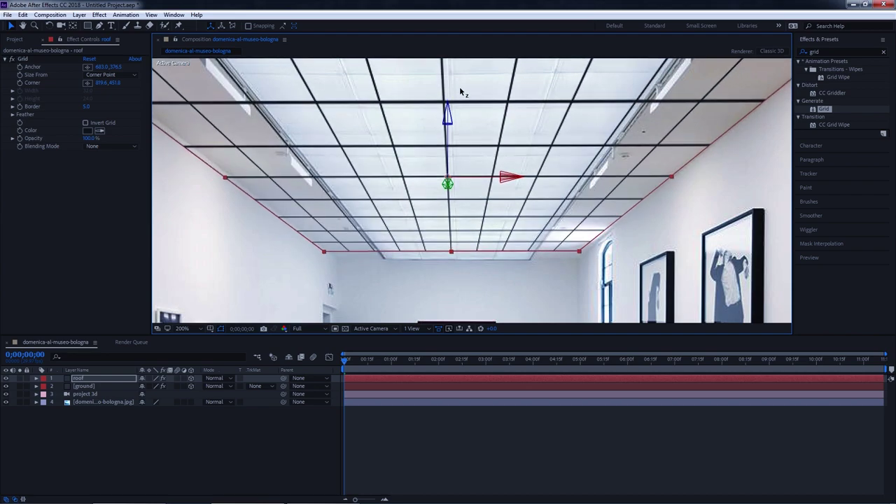
{"action": "left_click_drag", "start_coordinate": [502, 181], "coordinate": [504, 181]}
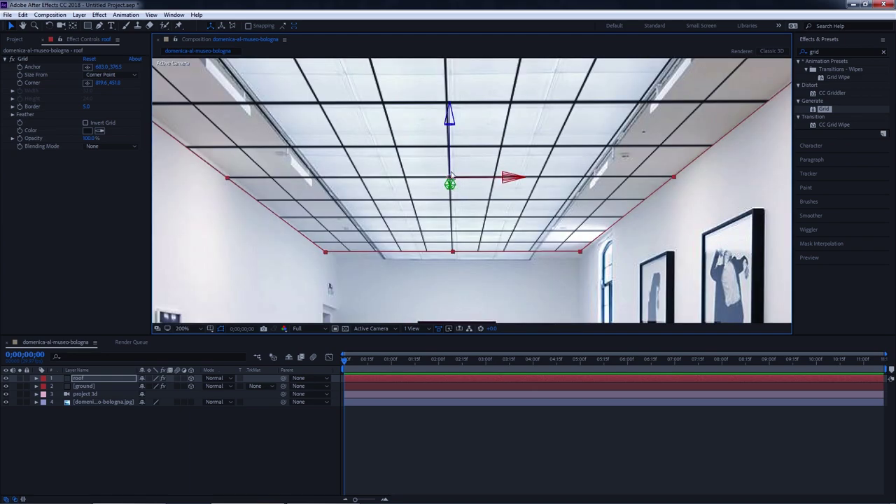
{"action": "left_click_drag", "start_coordinate": [451, 188], "coordinate": [469, 288]}
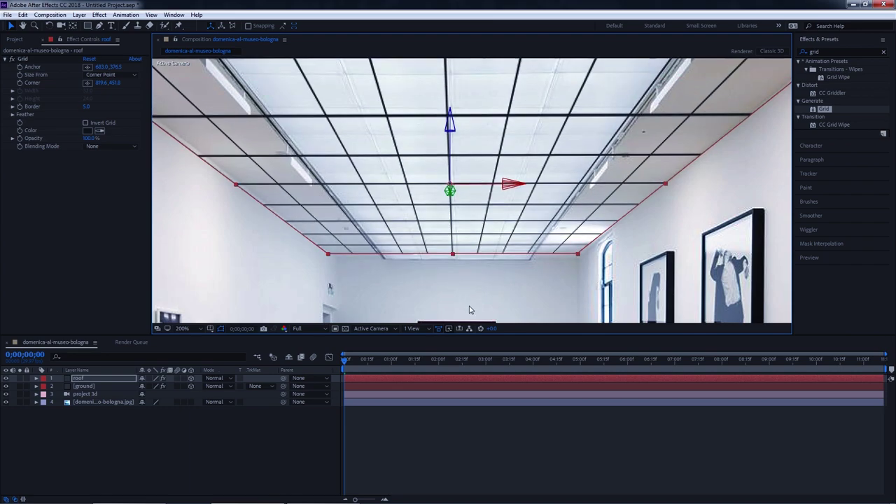
{"action": "left_click_drag", "start_coordinate": [469, 288], "coordinate": [365, 487]}
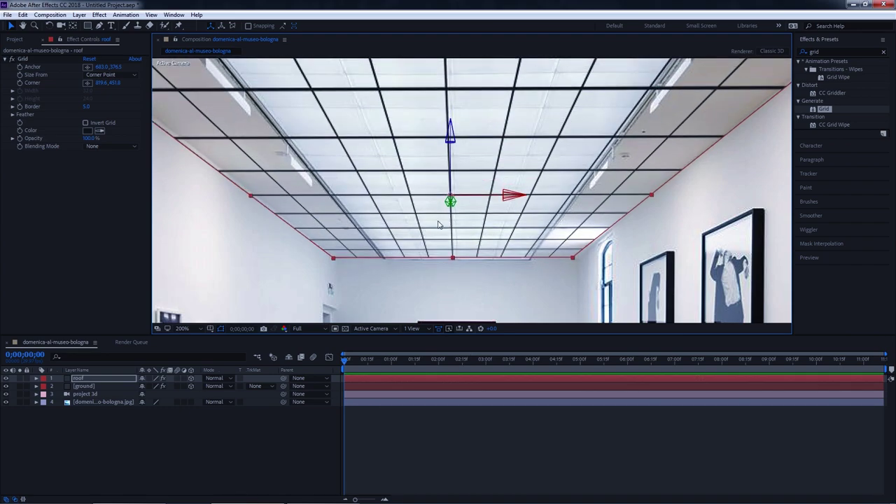
{"action": "left_click_drag", "start_coordinate": [451, 208], "coordinate": [451, 221]}
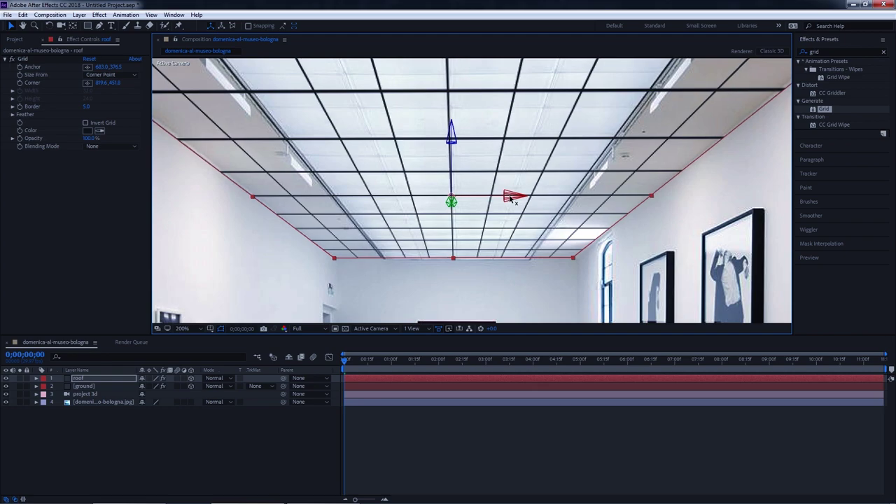
{"action": "scroll", "coordinate": [466, 200], "scroll_direction": "down", "scroll_amount": 4}
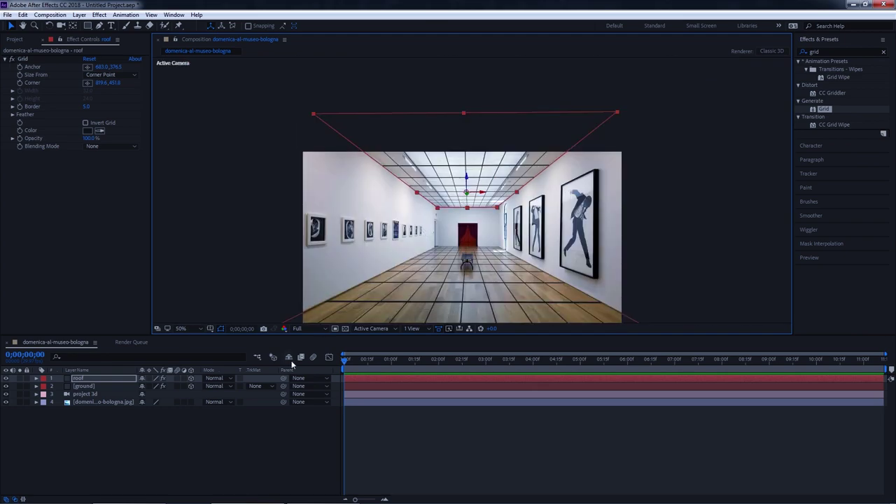
- Duplicate the ground layer, move the copy to the top, and rename it 'left'
{"action": "left_click", "coordinate": [193, 416]}
{"action": "left_click", "coordinate": [104, 387]}
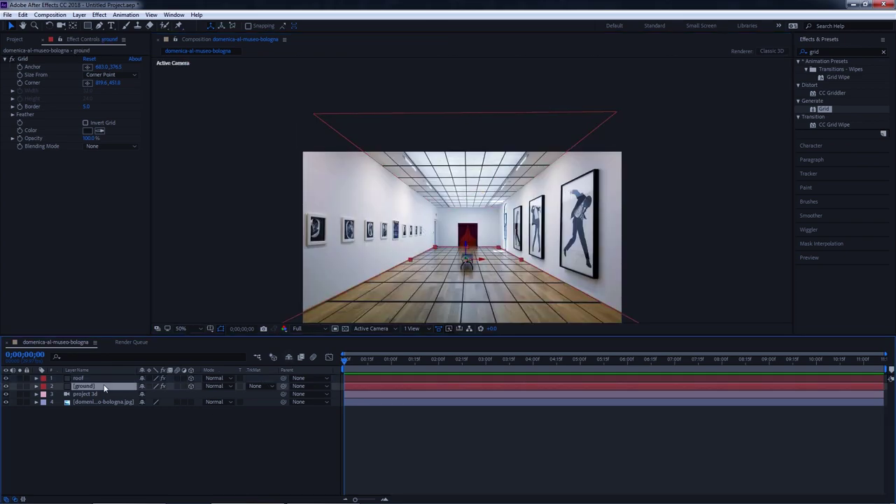
{"action": "key", "text": "ctrl+d"}
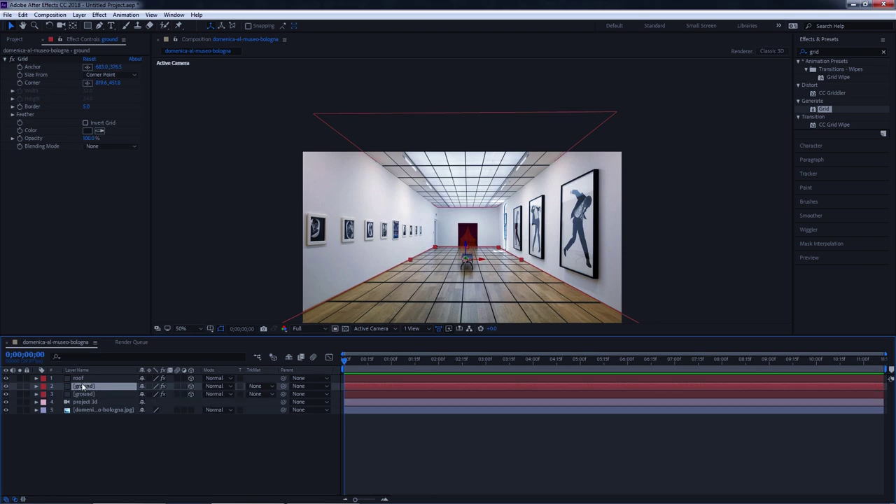
{"action": "left_click_drag", "start_coordinate": [83, 387], "coordinate": [86, 379]}
{"action": "right_click", "coordinate": [86, 379]}
{"action": "left_click", "coordinate": [127, 498]}
{"action": "type", "text": "left"}
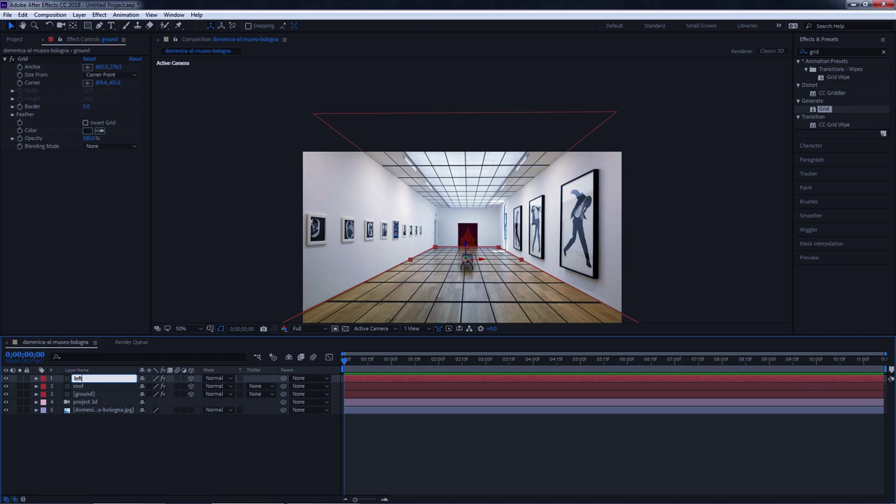
{"action": "key", "text": "Return"}
- Rotate the left grid upright to face the gallery's left wall
{"action": "scroll", "coordinate": [482, 189], "scroll_direction": "up", "scroll_amount": 2}
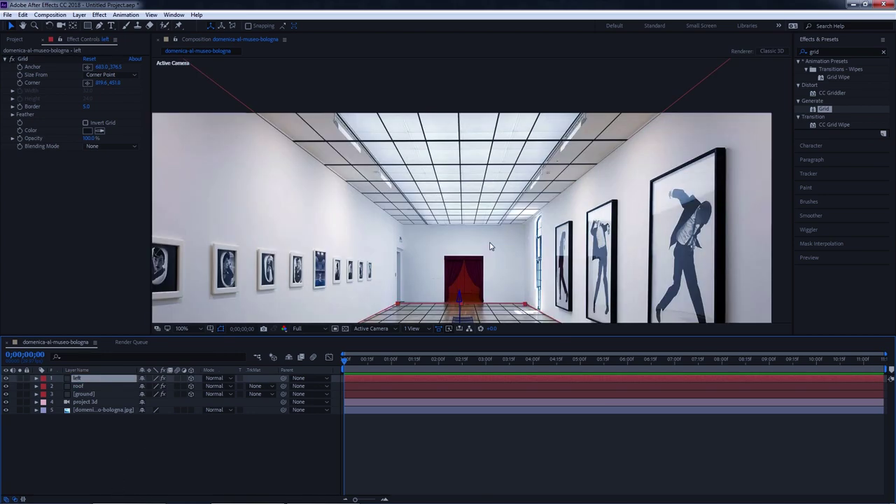
{"action": "left_click_drag", "start_coordinate": [483, 190], "coordinate": [496, 124]}
{"action": "key", "text": "w"}
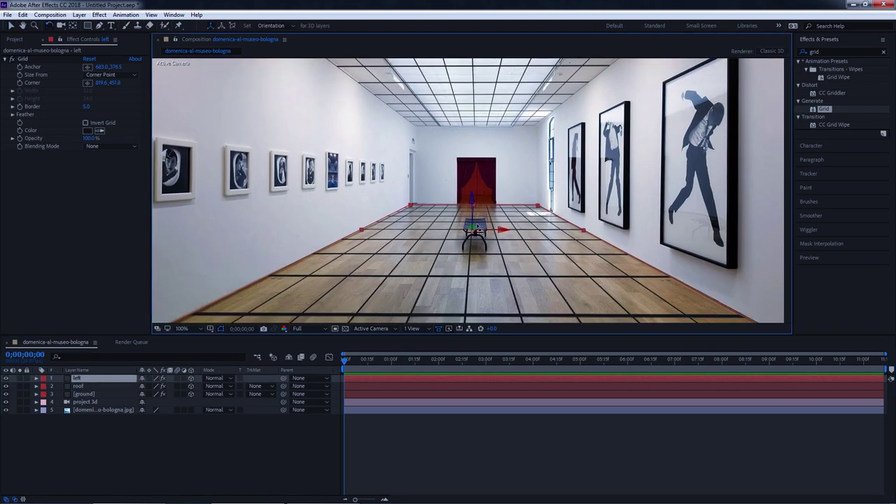
{"action": "left_click_drag", "start_coordinate": [473, 227], "coordinate": [448, 266]}
{"action": "key", "text": "ctrl+z"}
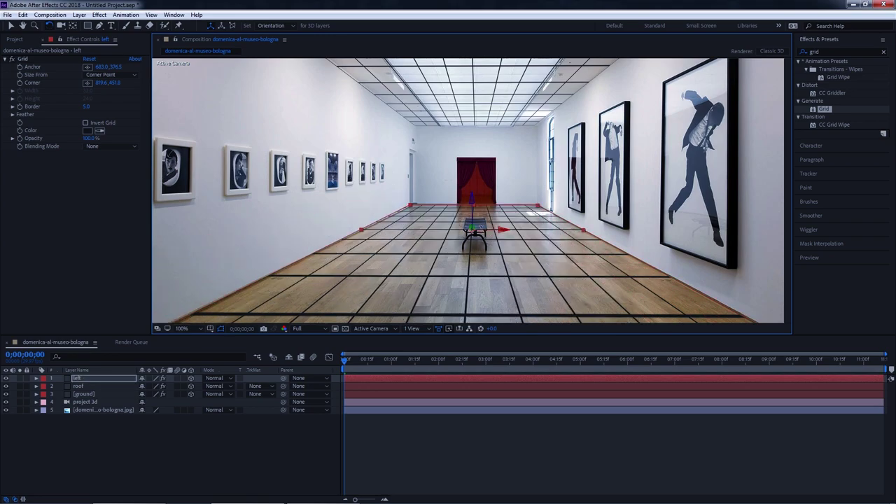
{"action": "mouse_move", "coordinate": [473, 227]}
{"action": "left_mouse_down"}
{"action": "mouse_move", "coordinate": [524, 236]}
{"action": "mouse_move", "coordinate": [311, 233]}
{"action": "left_mouse_up"}
{"action": "key", "text": "v"}
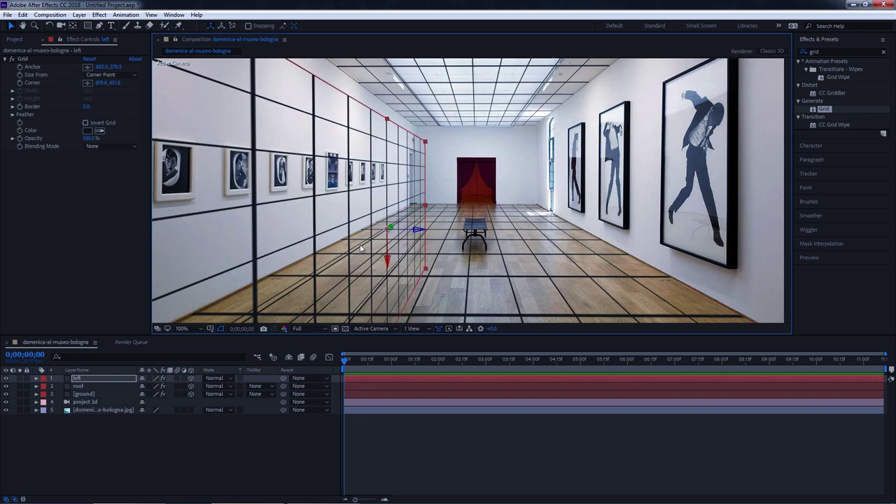
- Raise, resize and slide the left grid to span the left wall floor to ceiling
{"action": "mouse_move", "coordinate": [427, 236]}
{"action": "left_mouse_down"}
{"action": "mouse_move", "coordinate": [524, 260]}
{"action": "mouse_move", "coordinate": [480, 254]}
{"action": "left_mouse_up"}
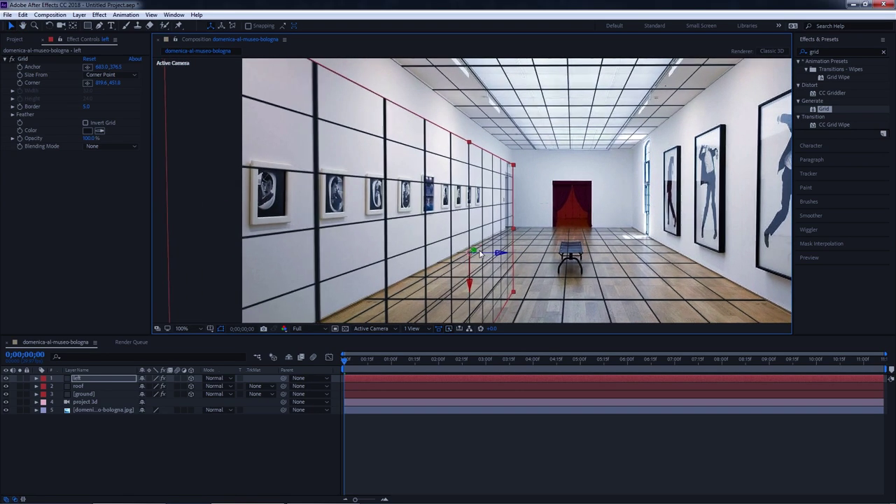
{"action": "left_click_drag", "start_coordinate": [470, 285], "coordinate": [468, 172]}
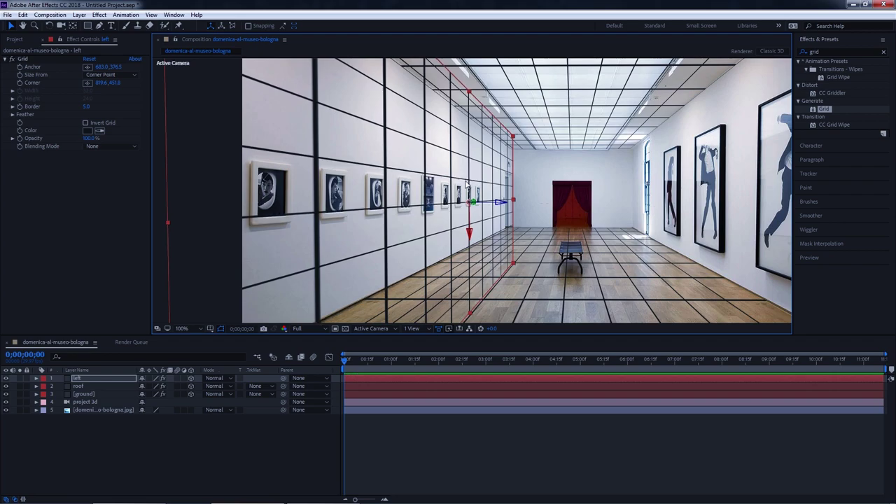
{"action": "left_click_drag", "start_coordinate": [470, 94], "coordinate": [456, 224]}
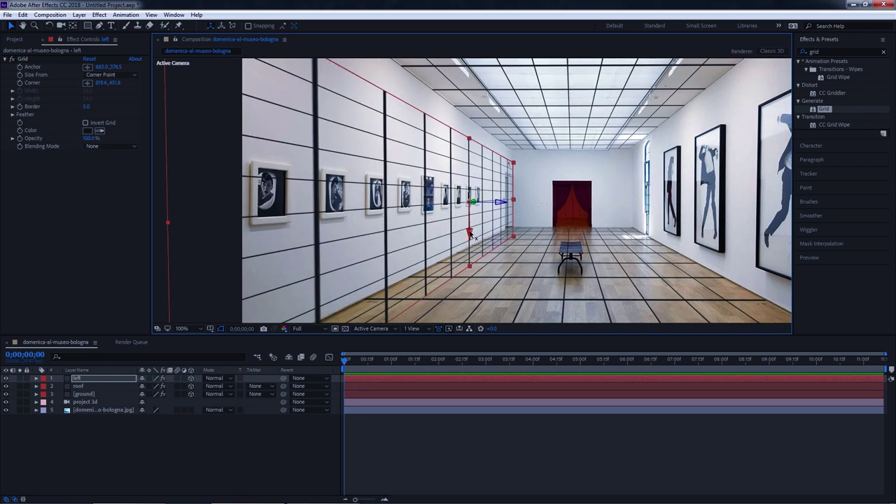
{"action": "left_click_drag", "start_coordinate": [469, 233], "coordinate": [467, 190]}
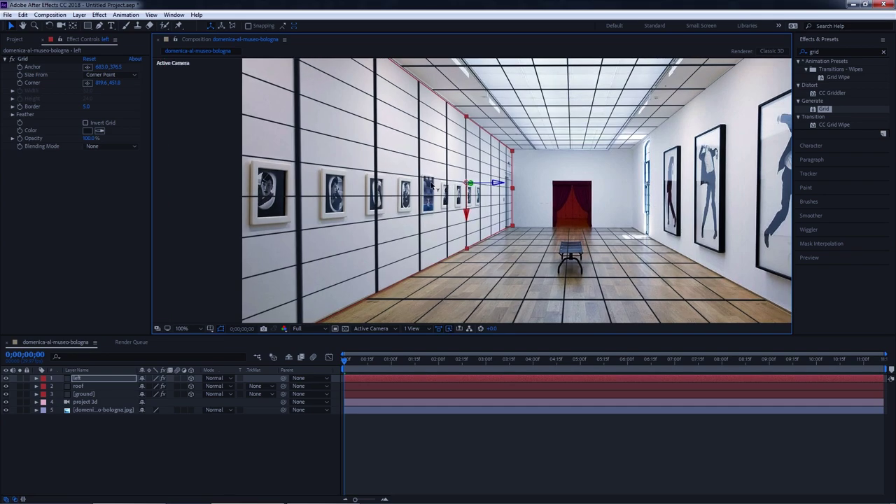
{"action": "mouse_move", "coordinate": [474, 185]}
{"action": "left_mouse_down"}
{"action": "mouse_move", "coordinate": [460, 186]}
{"action": "mouse_move", "coordinate": [483, 234]}
{"action": "mouse_move", "coordinate": [472, 256]}
{"action": "left_mouse_up"}
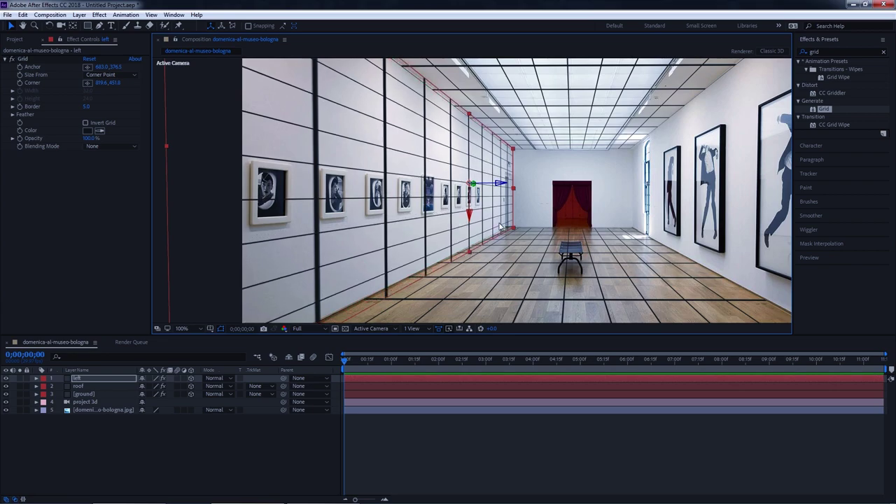
{"action": "scroll", "coordinate": [504, 245], "scroll_direction": "down", "scroll_amount": 2}
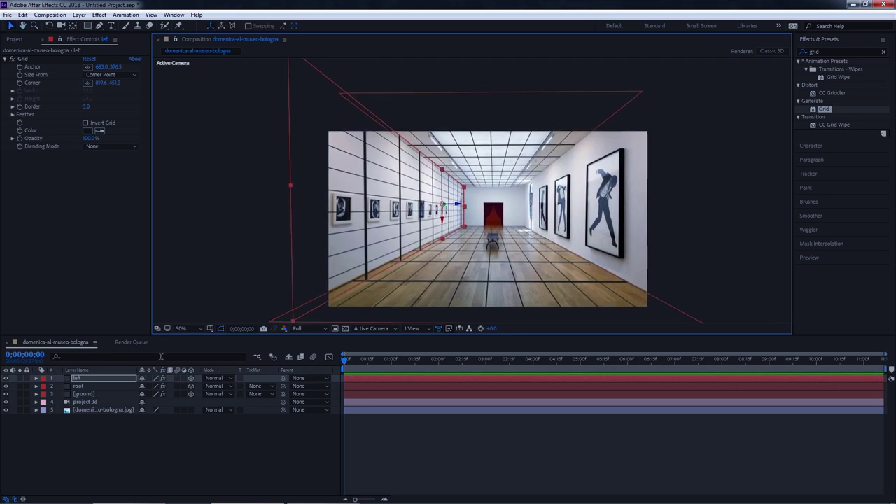
- Duplicate the left grid layer and rename the copy 'right'
{"action": "key", "text": "ctrl+d"}
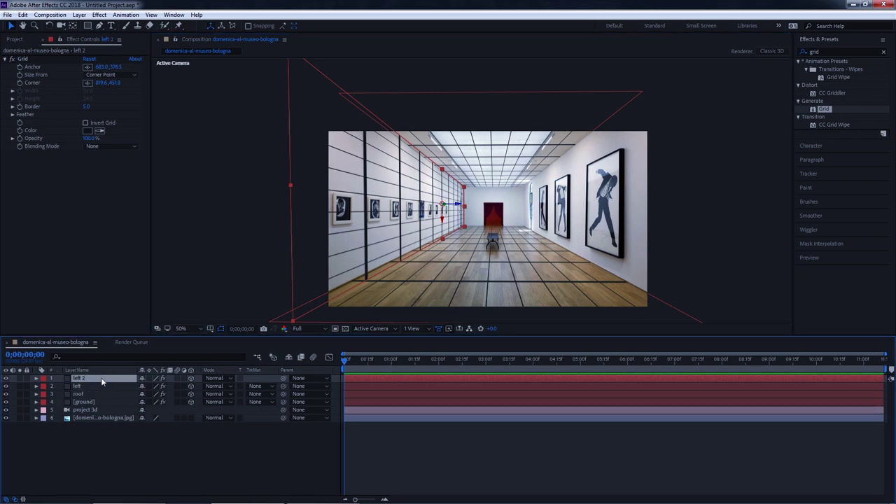
{"action": "right_click", "coordinate": [101, 378]}
{"action": "left_click", "coordinate": [132, 496]}
{"action": "key", "text": "Return"}
- Slide the right grid across onto the gallery's right wall and check its placement
{"action": "scroll", "coordinate": [437, 185], "scroll_direction": "up", "scroll_amount": 2}
{"action": "left_click_drag", "start_coordinate": [436, 220], "coordinate": [834, 235]}
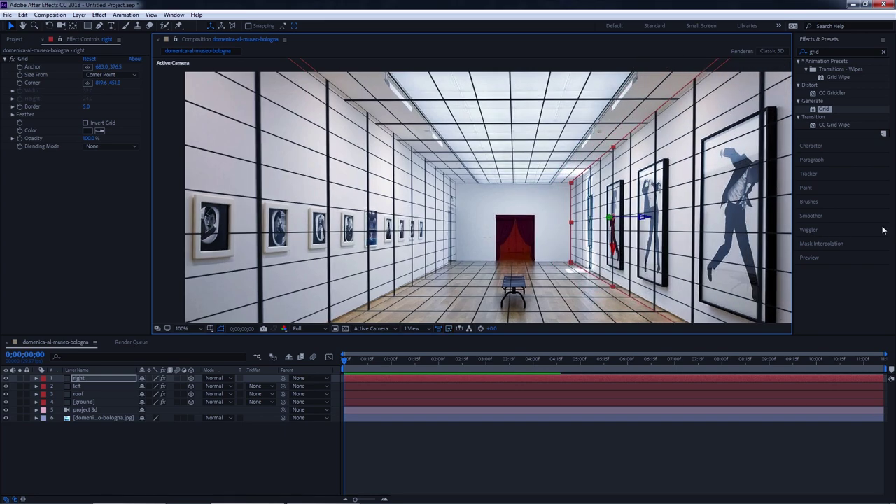
{"action": "mouse_move", "coordinate": [448, 224]}
{"action": "left_mouse_down"}
{"action": "mouse_move", "coordinate": [384, 233]}
{"action": "mouse_move", "coordinate": [323, 202]}
{"action": "left_mouse_up"}
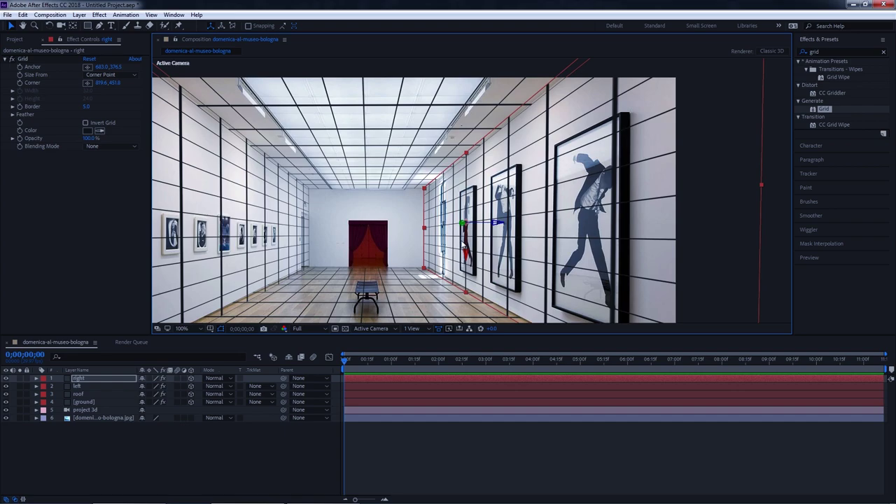
{"action": "mouse_move", "coordinate": [463, 243]}
{"action": "left_mouse_down"}
{"action": "mouse_move", "coordinate": [452, 224]}
{"action": "mouse_move", "coordinate": [460, 222]}
{"action": "left_mouse_up"}
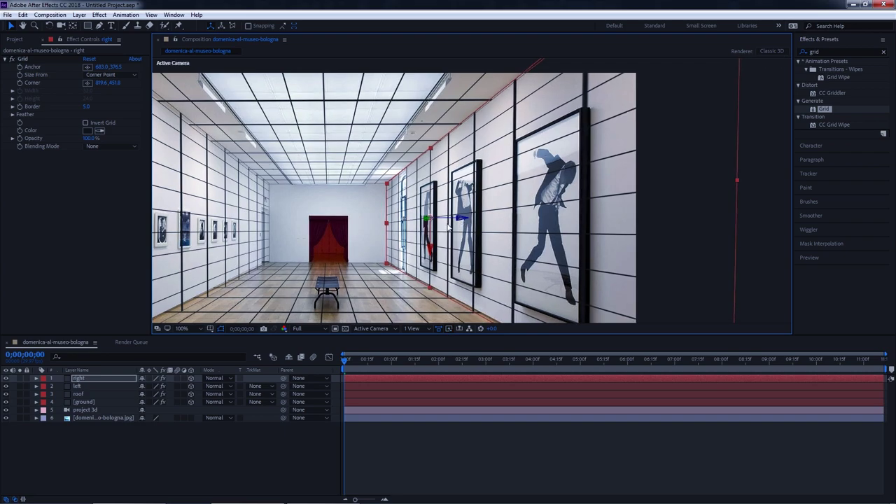
{"action": "scroll", "coordinate": [409, 207], "scroll_direction": "down", "scroll_amount": 3}
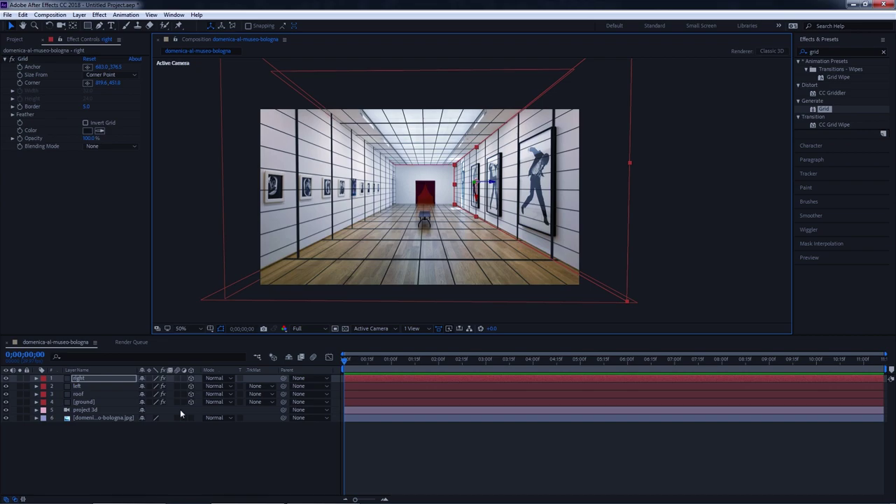
- Create a new dark gray solid and apply the Grid effect to it
{"action": "right_click", "coordinate": [135, 441]}
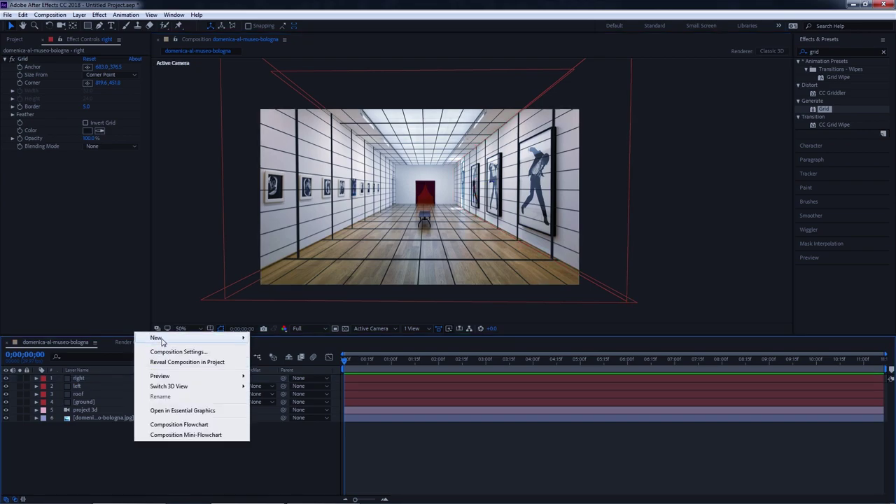
{"action": "mouse_move", "coordinate": [160, 338]}
{"action": "left_click", "coordinate": [284, 359]}
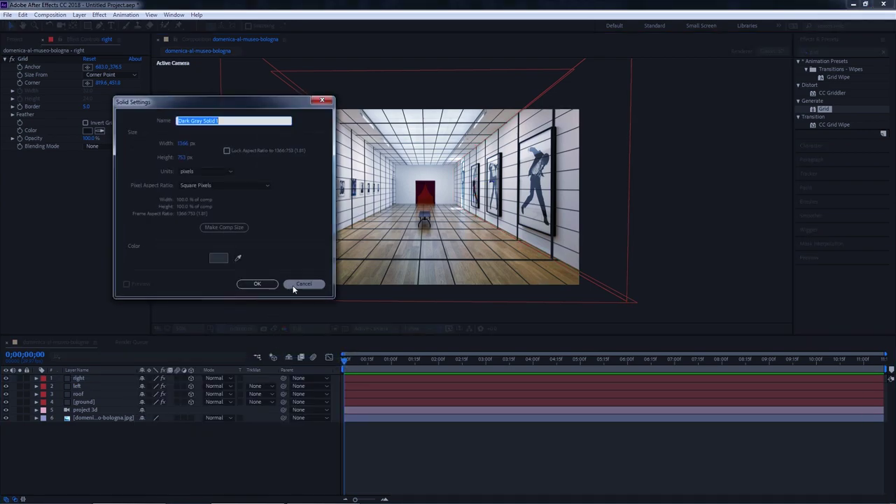
{"action": "left_click", "coordinate": [259, 284]}
{"action": "left_click_drag", "start_coordinate": [823, 109], "coordinate": [111, 380]}
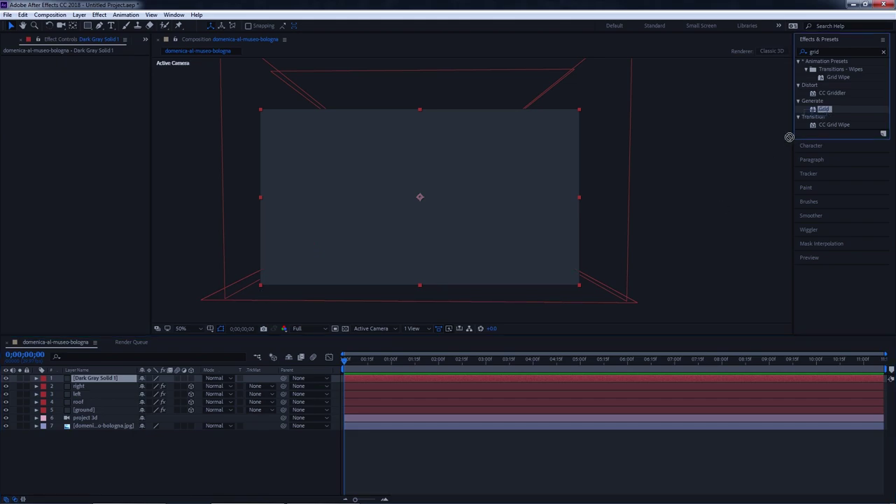
- Rename the solid 'back' and set its grid line colour to black (000000)
{"action": "right_click", "coordinate": [111, 380]}
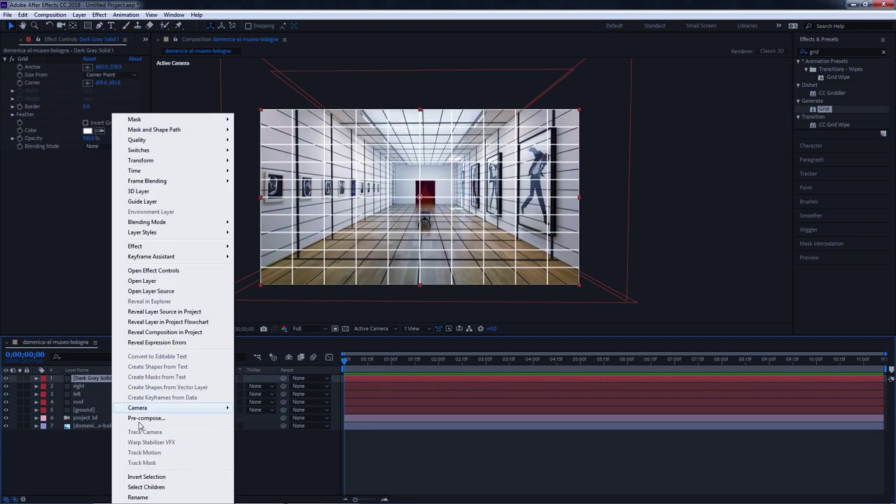
{"action": "left_click", "coordinate": [149, 497]}
{"action": "type", "text": "back"}
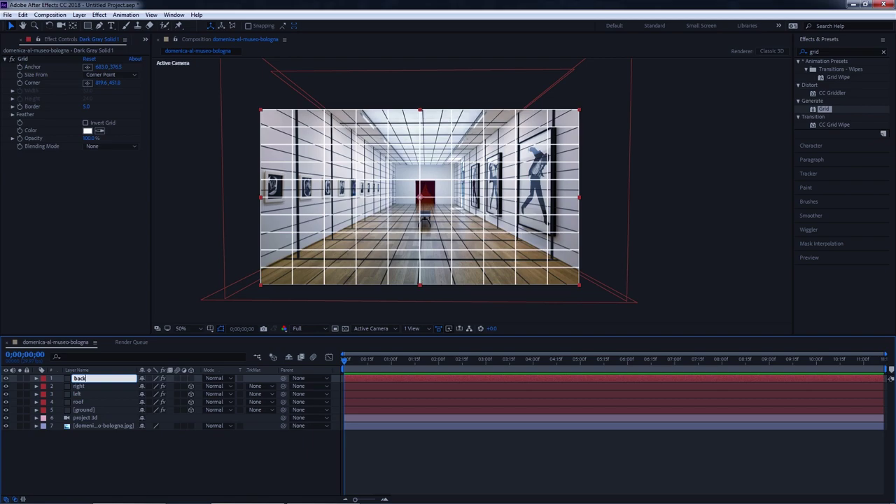
{"action": "key", "text": "Return"}
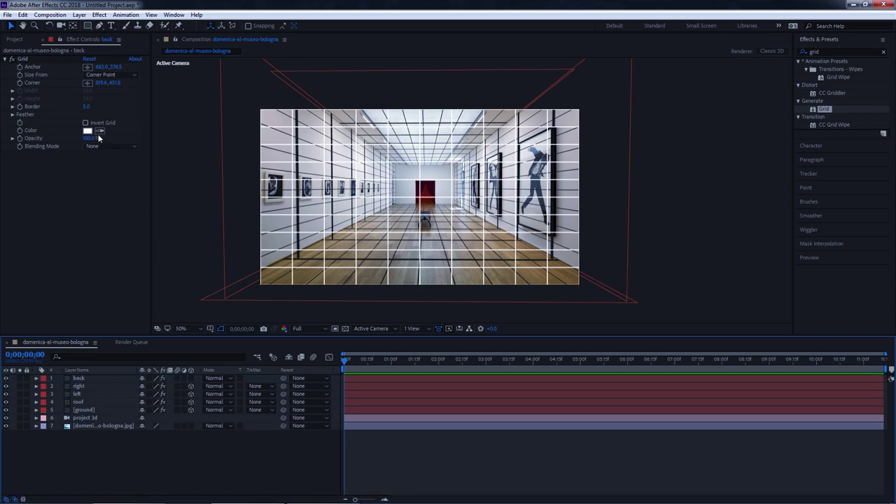
{"action": "left_click", "coordinate": [88, 130]}
{"action": "type", "text": "000000"}
{"action": "left_click", "coordinate": [574, 129]}
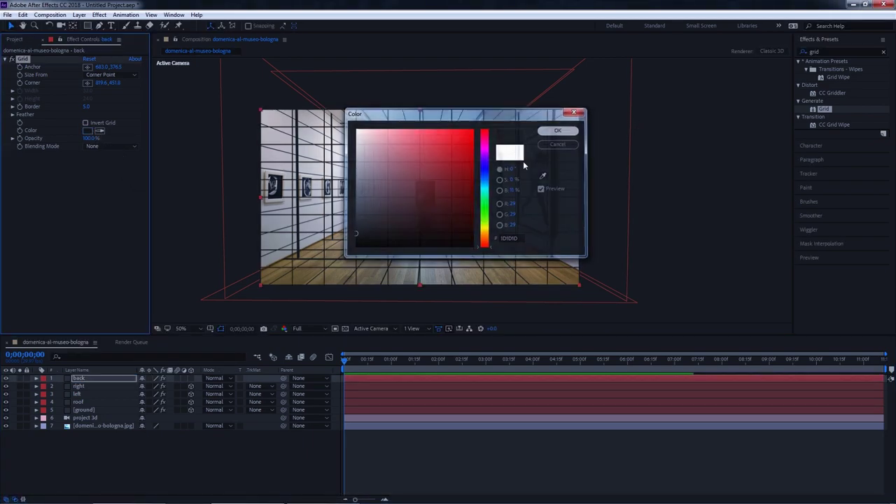
- Make 'back' 3D, push its Z position to about 4070, and align it with the room
{"action": "key", "text": "p"}
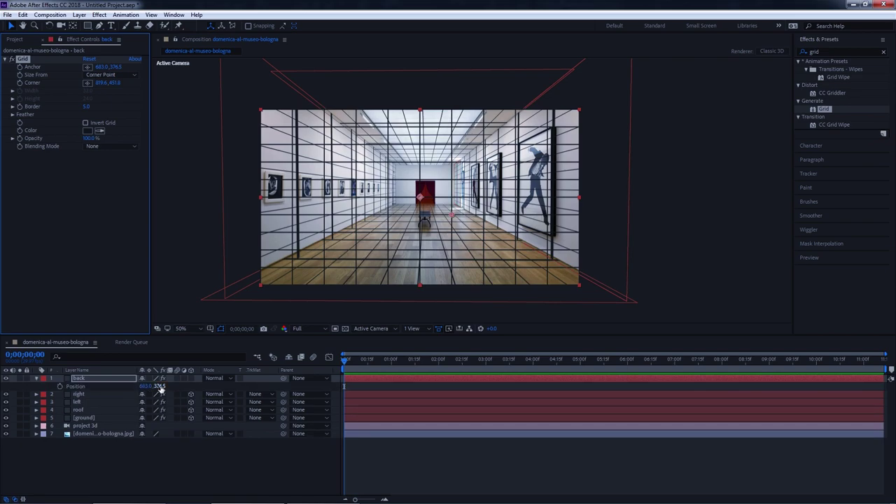
{"action": "left_click", "coordinate": [191, 378]}
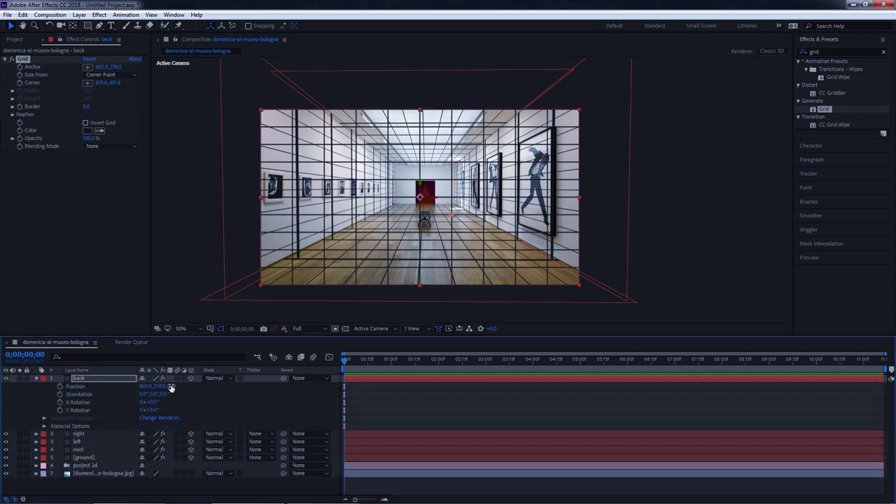
{"action": "left_click_drag", "start_coordinate": [170, 387], "coordinate": [371, 385]}
{"action": "scroll", "coordinate": [407, 241], "scroll_direction": "up", "scroll_amount": 2}
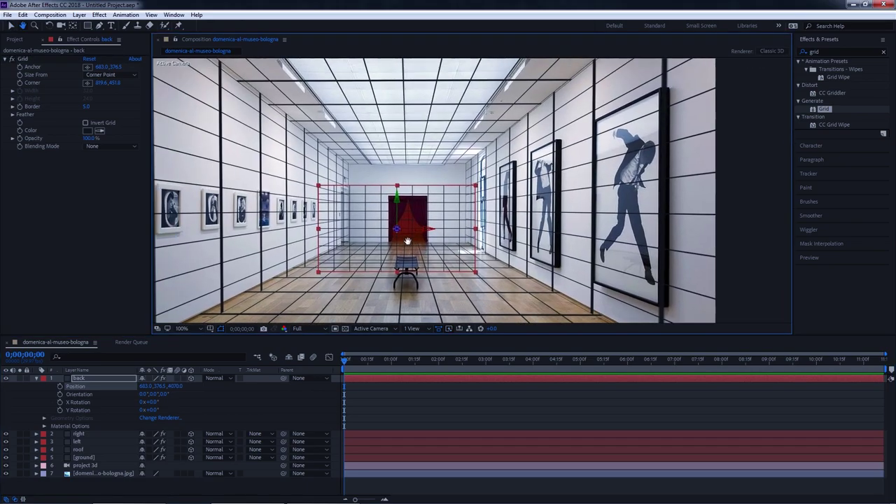
{"action": "scroll", "coordinate": [407, 241], "scroll_direction": "up", "scroll_amount": 2}
{"action": "mouse_move", "coordinate": [343, 241]}
{"action": "left_mouse_down"}
{"action": "mouse_move", "coordinate": [392, 175]}
{"action": "mouse_move", "coordinate": [392, 120]}
{"action": "left_mouse_up"}
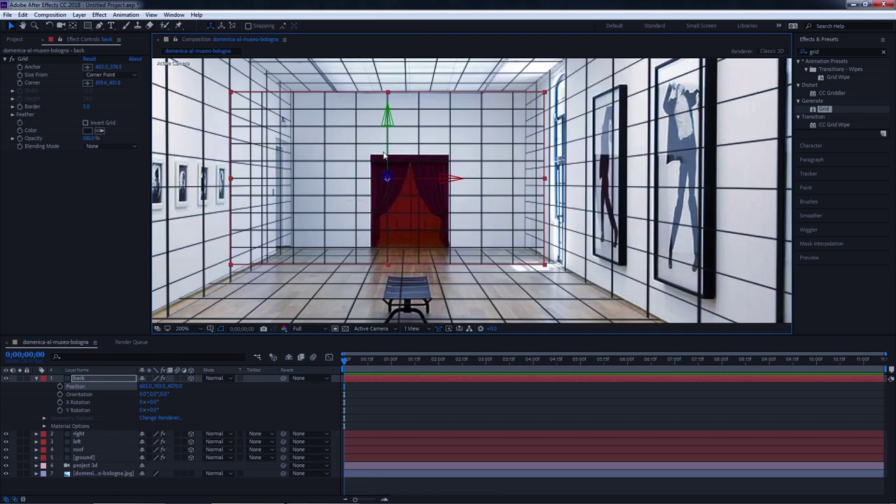
{"action": "left_click_drag", "start_coordinate": [389, 131], "coordinate": [394, 85]}
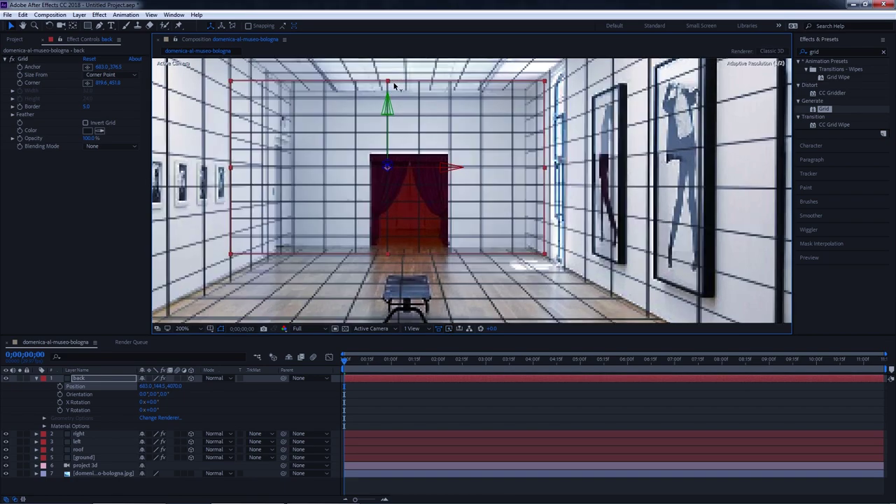
{"action": "left_click_drag", "start_coordinate": [444, 171], "coordinate": [469, 169]}
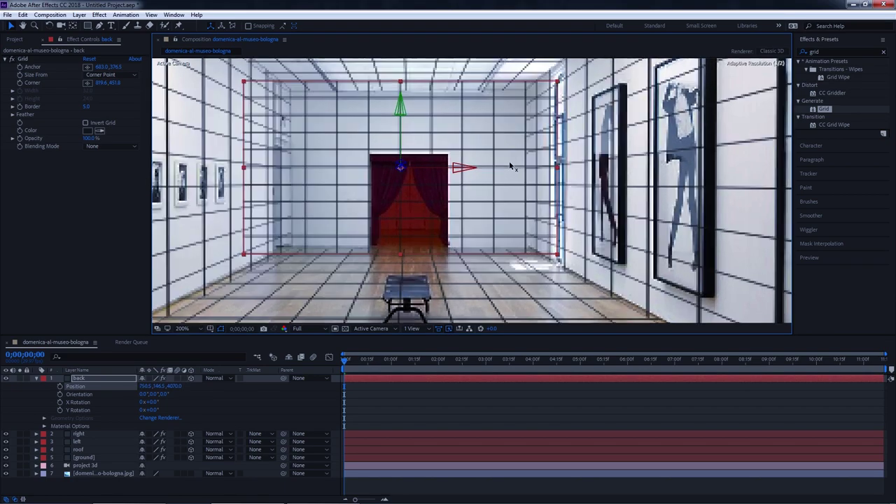
- Fit the composition in the viewer and hide the gallery photo layer
{"action": "key", "text": "comma"}
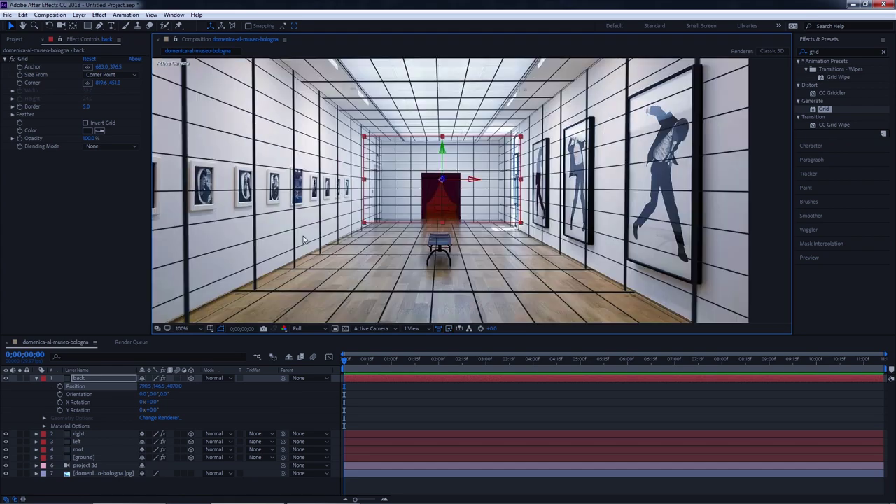
{"action": "key", "text": "comma"}
{"action": "left_click", "coordinate": [180, 329]}
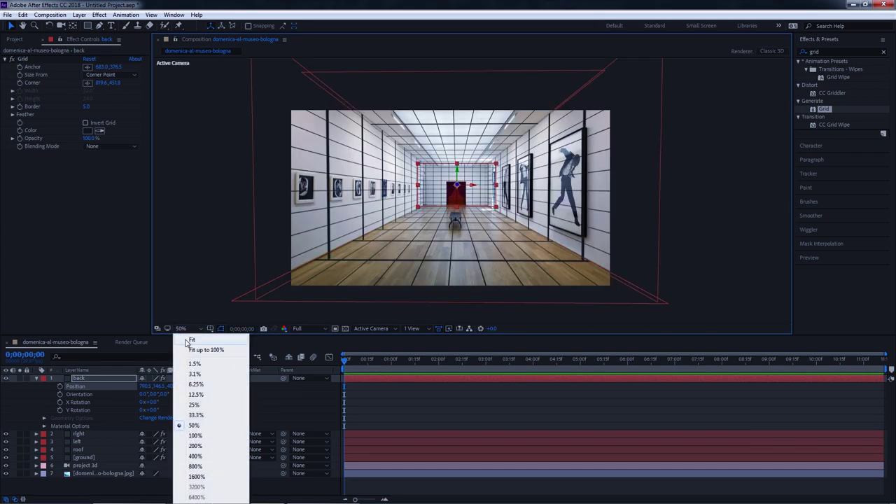
{"action": "left_click", "coordinate": [188, 344]}
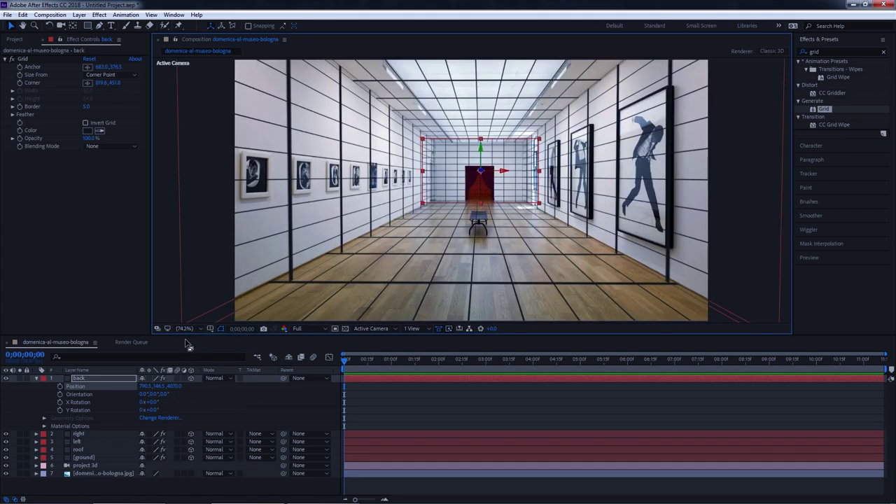
{"action": "left_click", "coordinate": [38, 379]}
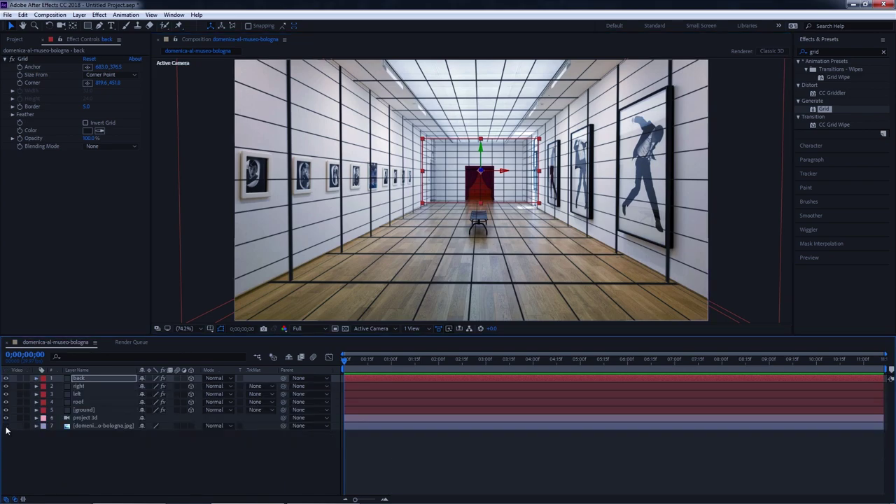
{"action": "left_click", "coordinate": [6, 426]}
{"action": "left_click", "coordinate": [67, 447]}
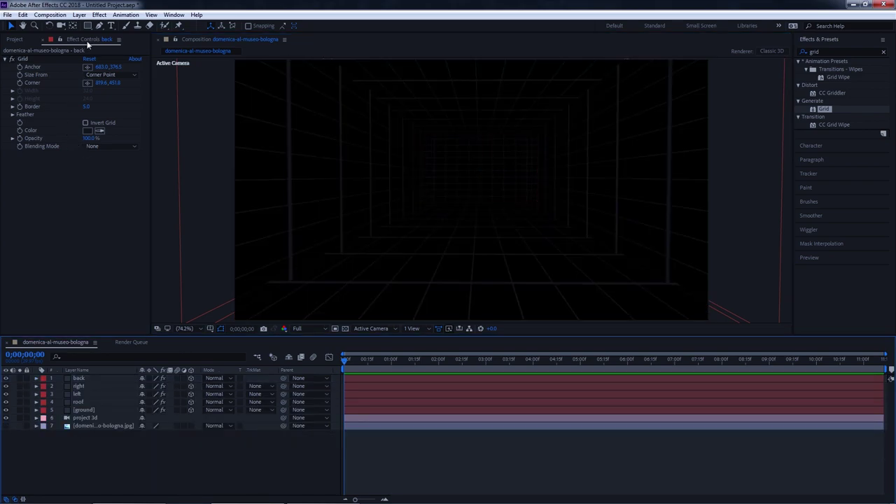
- Orbit the camera around the grid room to inspect the walls from several angles
{"action": "left_click", "coordinate": [61, 26]}
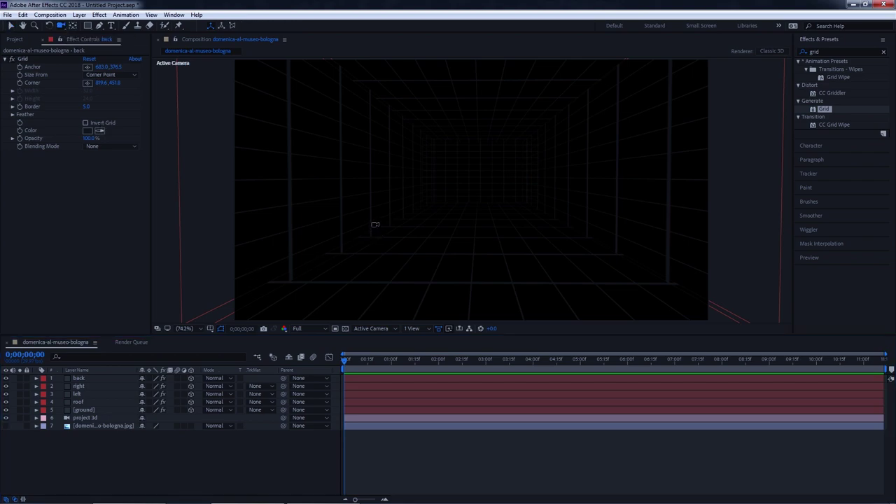
{"action": "left_click_drag", "start_coordinate": [375, 224], "coordinate": [440, 204]}
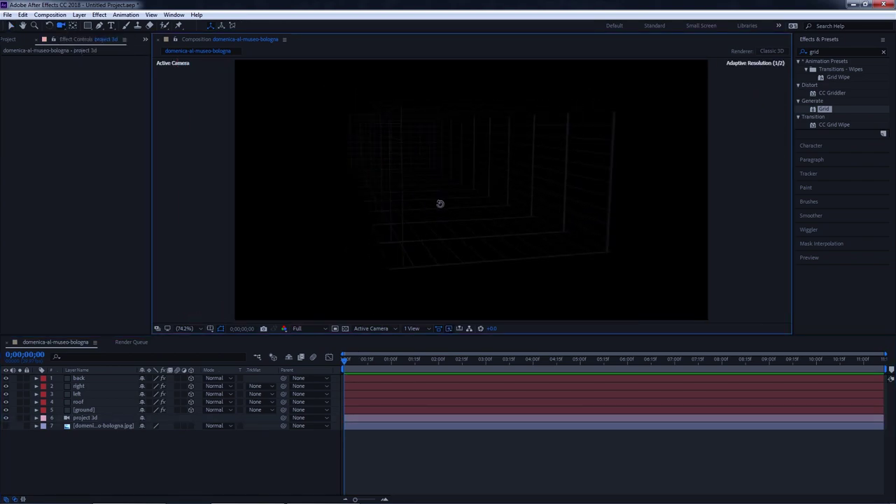
{"action": "mouse_move", "coordinate": [440, 204]}
{"action": "left_mouse_down"}
{"action": "mouse_move", "coordinate": [502, 256]}
{"action": "mouse_move", "coordinate": [416, 178]}
{"action": "mouse_move", "coordinate": [312, 256]}
{"action": "left_mouse_up"}
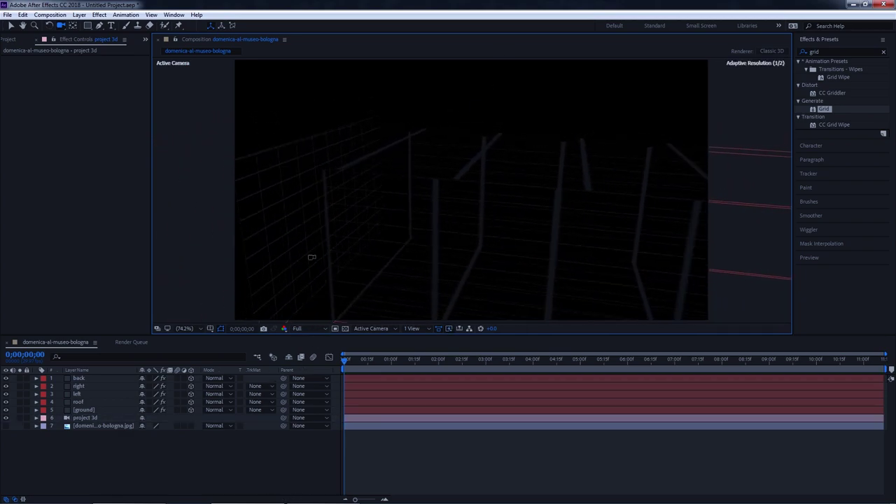
{"action": "mouse_move", "coordinate": [311, 257]}
{"action": "left_mouse_down"}
{"action": "mouse_move", "coordinate": [595, 138]}
{"action": "mouse_move", "coordinate": [506, 149]}
{"action": "left_mouse_up"}
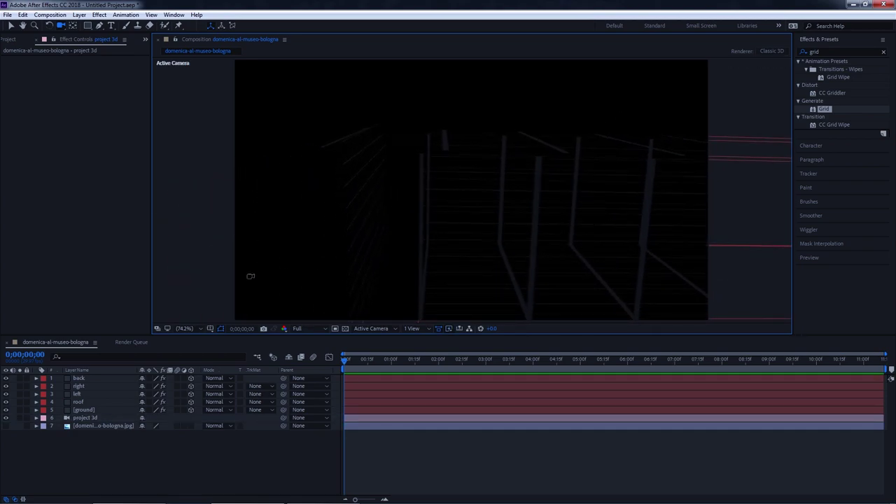
- Shift the back grid slightly to the right with the Selection tool
{"action": "left_click", "coordinate": [103, 379]}
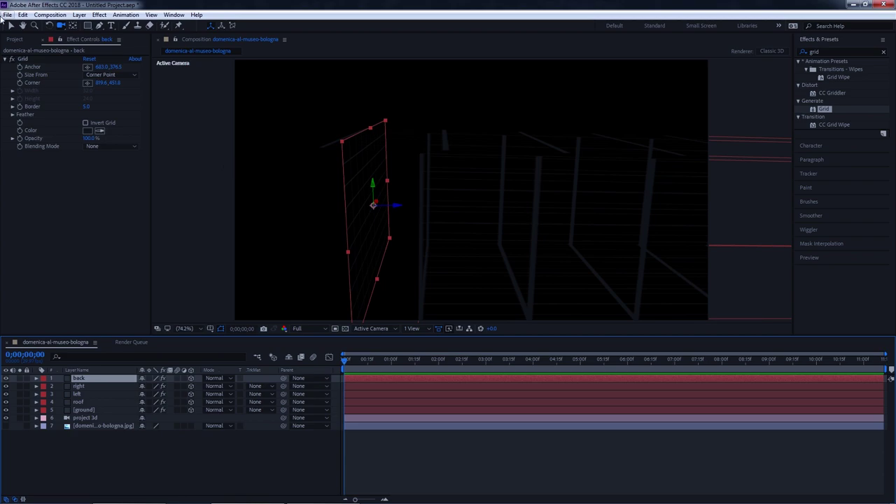
{"action": "left_click", "coordinate": [9, 26]}
{"action": "mouse_move", "coordinate": [394, 208]}
{"action": "left_mouse_down"}
{"action": "mouse_move", "coordinate": [402, 215]}
{"action": "mouse_move", "coordinate": [490, 204]}
{"action": "left_mouse_up"}
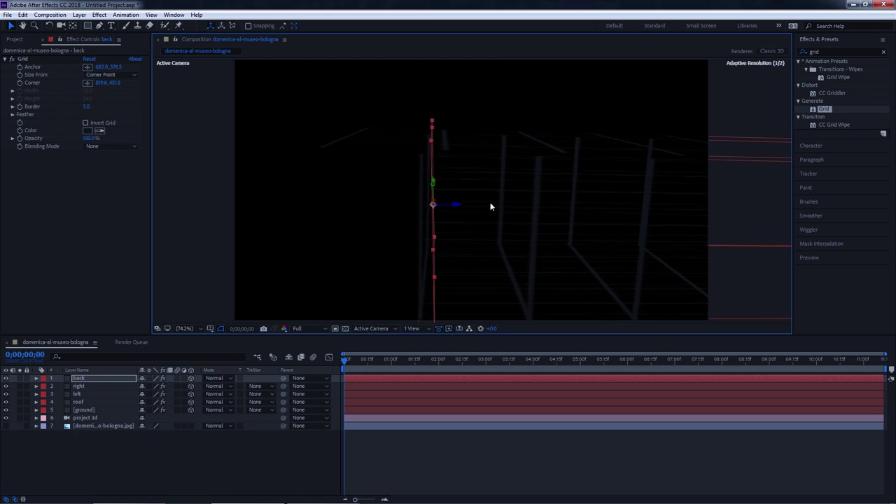
{"action": "scroll", "coordinate": [482, 200], "scroll_direction": "down", "scroll_amount": 2}
{"action": "left_click", "coordinate": [40, 420]}
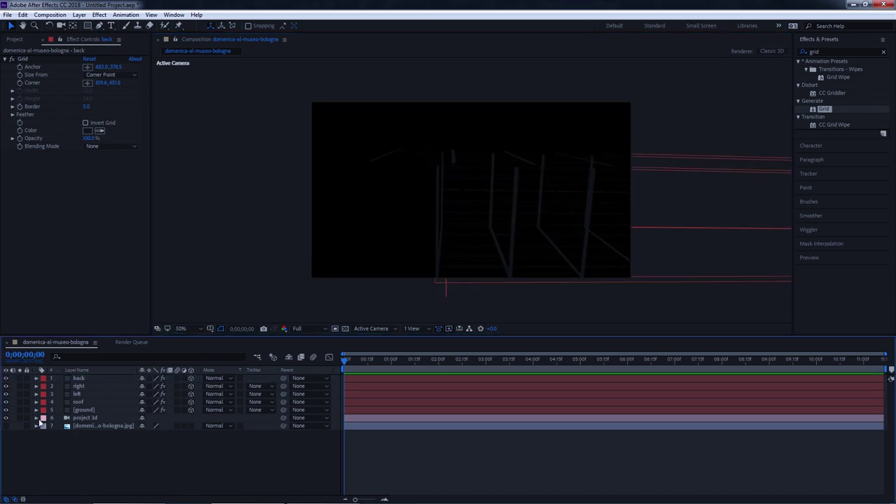
- Show the gallery photo again and set the viewer magnification to Fit
{"action": "left_click", "coordinate": [37, 418]}
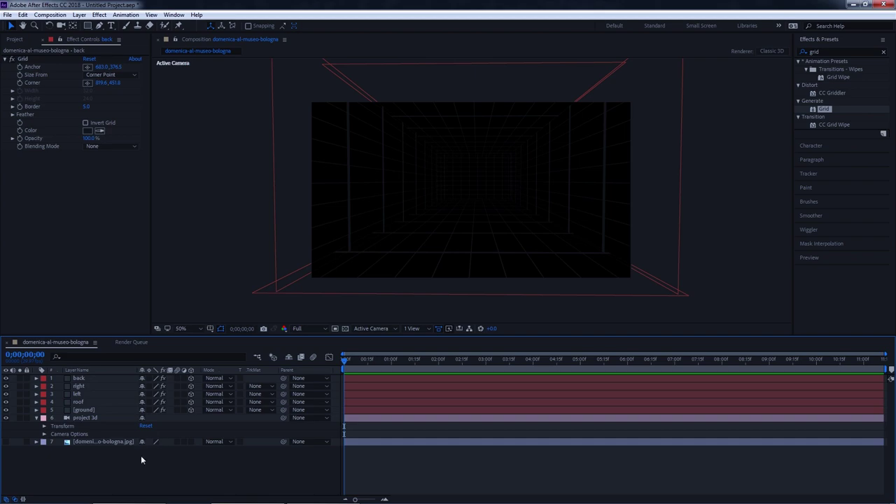
{"action": "left_click", "coordinate": [6, 441]}
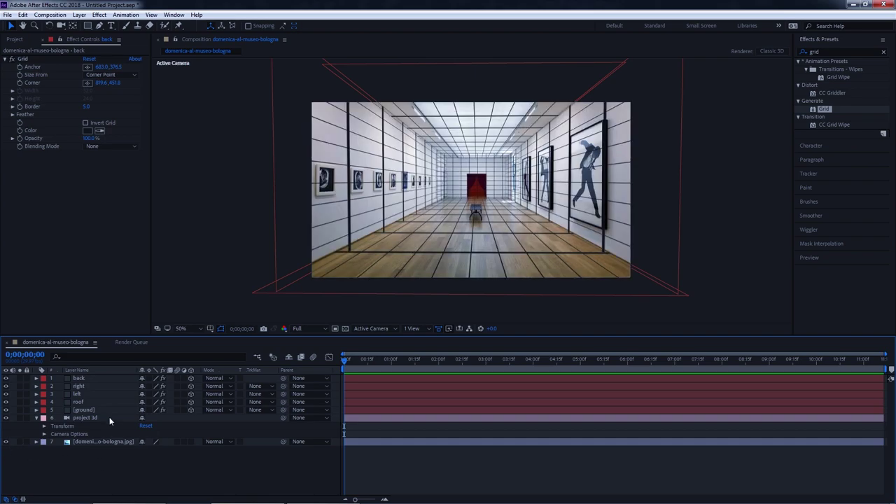
{"action": "left_click", "coordinate": [180, 329]}
{"action": "left_click", "coordinate": [199, 296]}
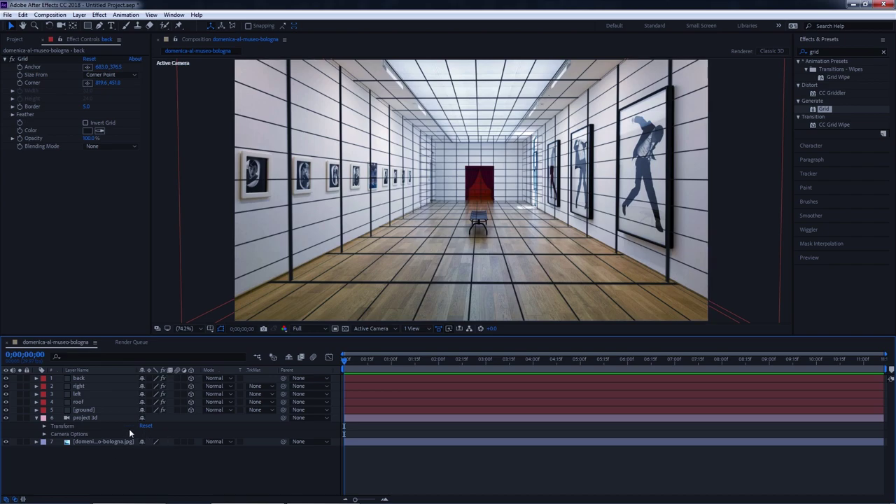
{"action": "left_click", "coordinate": [35, 419]}
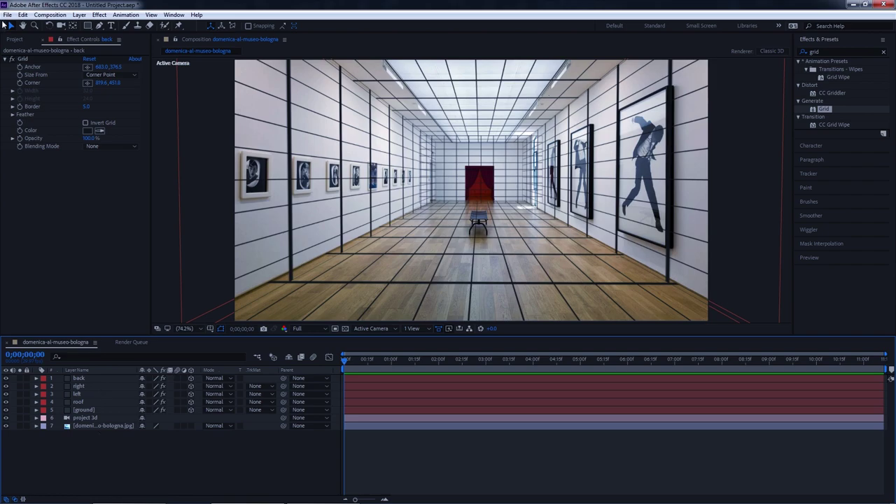
- Add a Spot light, Spot Light 1, with 100% intensity and 0 px shadow diffusion
{"action": "right_click", "coordinate": [96, 441]}
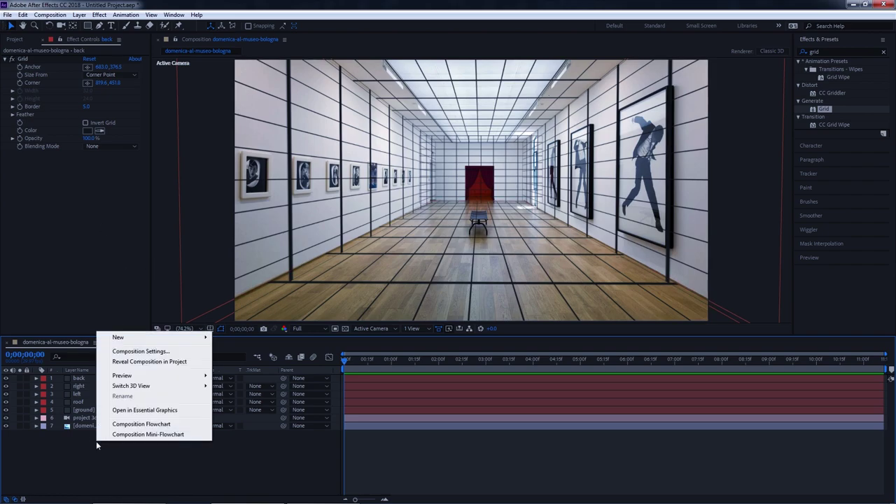
{"action": "mouse_move", "coordinate": [126, 341]}
{"action": "left_click", "coordinate": [238, 361]}
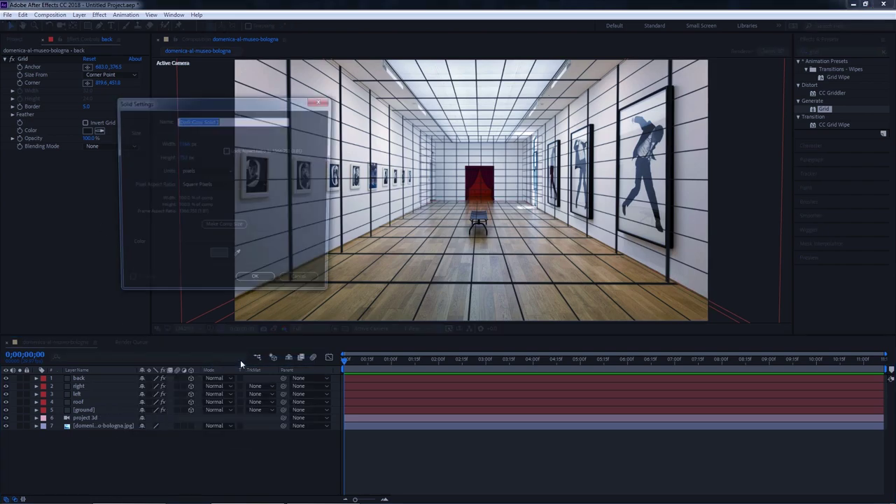
{"action": "left_click", "coordinate": [297, 284]}
{"action": "right_click", "coordinate": [213, 431]}
{"action": "mouse_move", "coordinate": [280, 333]}
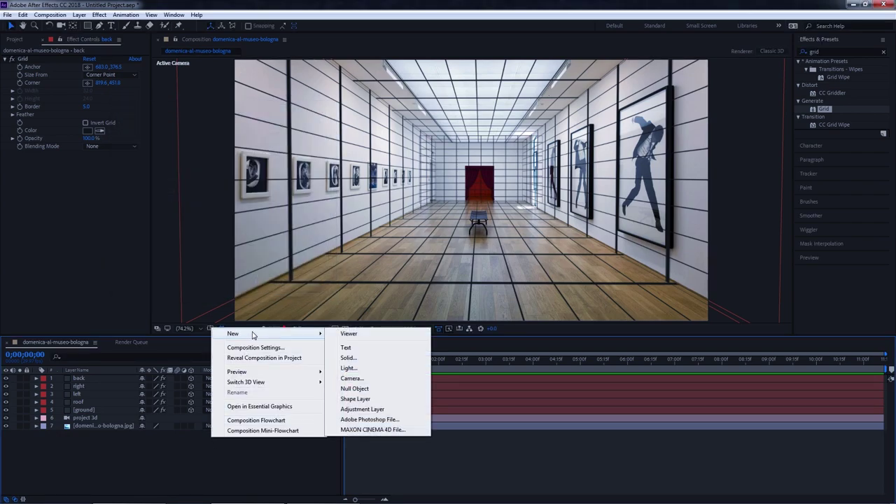
{"action": "left_click", "coordinate": [390, 370]}
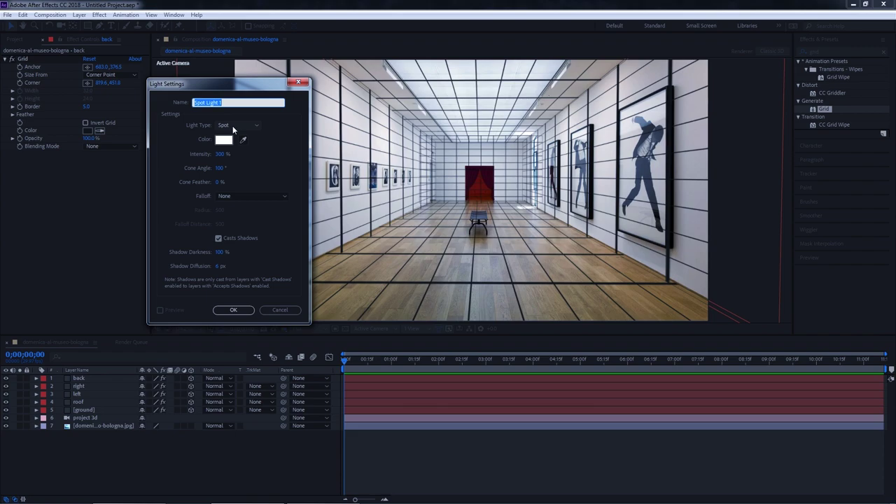
{"action": "left_click", "coordinate": [221, 154]}
{"action": "type", "text": "100"}
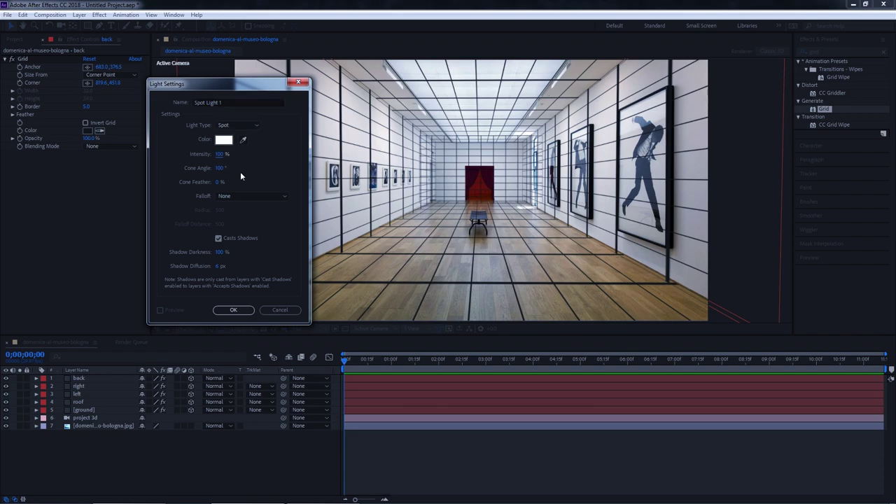
{"action": "left_click", "coordinate": [219, 266]}
{"action": "left_click", "coordinate": [235, 310]}
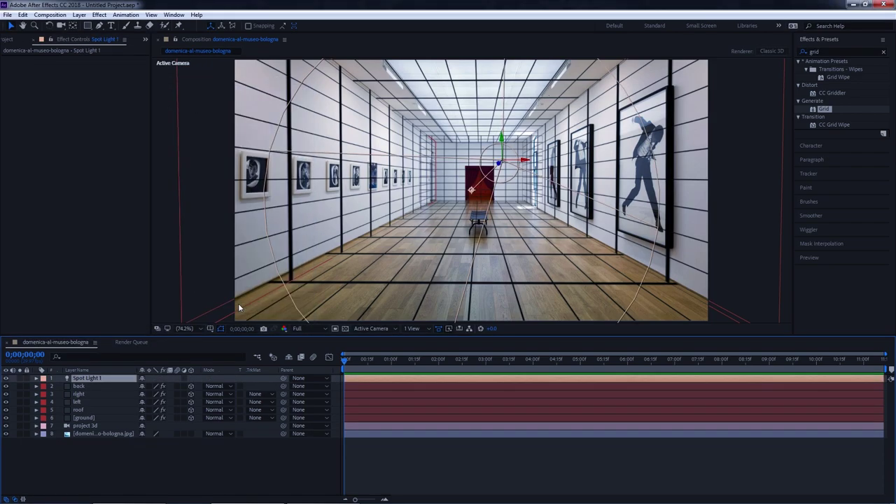
- Select the room layers from back through ground
{"action": "left_click", "coordinate": [100, 460]}
{"action": "left_click", "coordinate": [99, 419]}
{"action": "left_click", "coordinate": [81, 385], "text": "shift"}
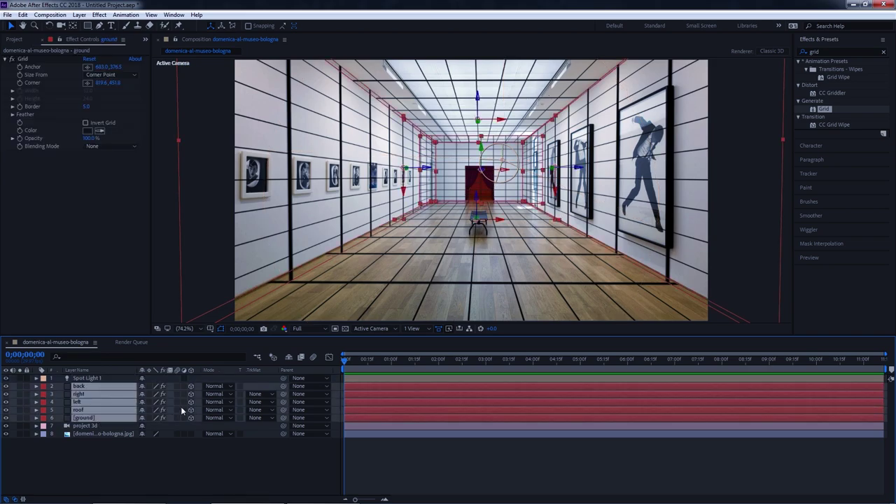
- Turn off the Grid effect on the back, right, left, roof and ground layers
{"action": "left_click", "coordinate": [162, 385]}
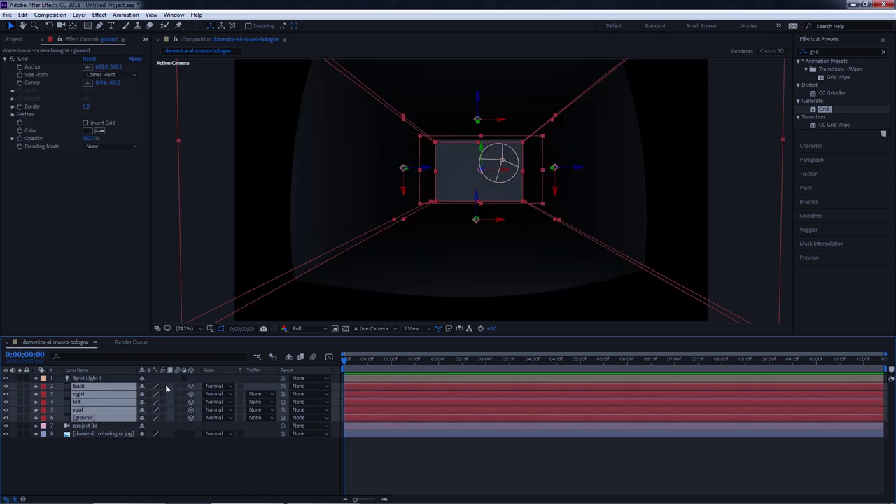
{"action": "left_click", "coordinate": [132, 483]}
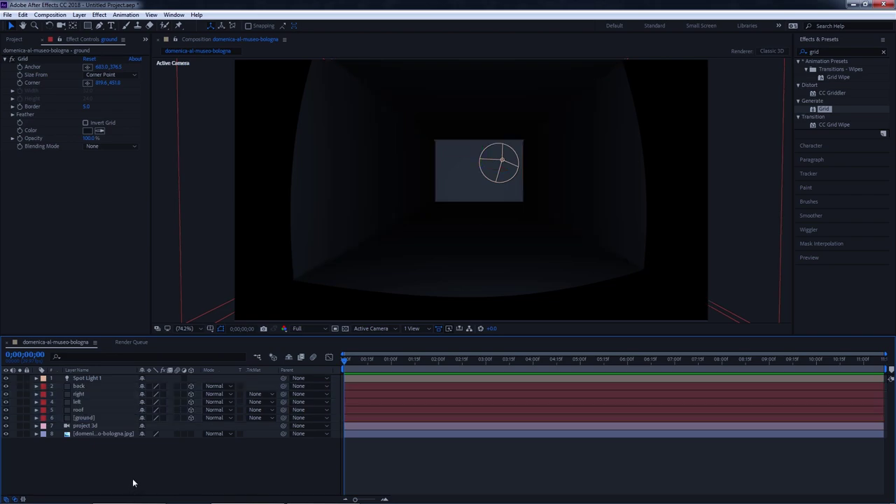
{"action": "left_click", "coordinate": [412, 327]}
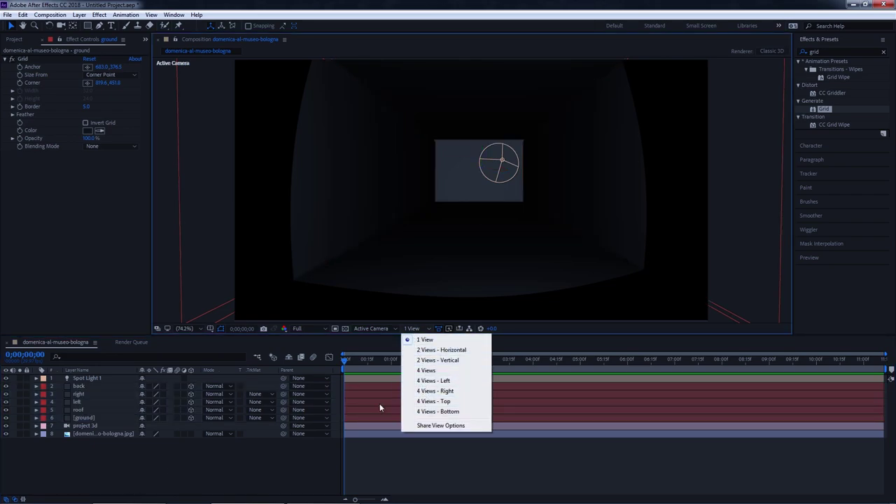
{"action": "left_click", "coordinate": [160, 462]}
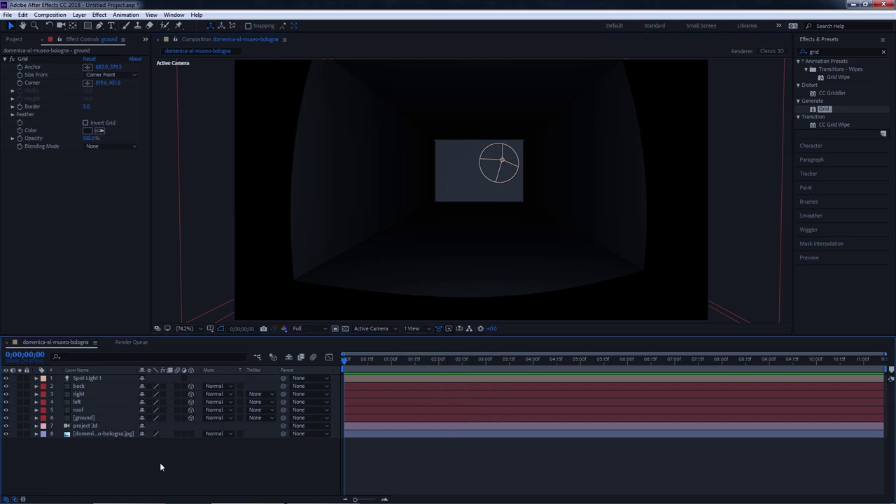
{"action": "left_click", "coordinate": [95, 420]}
- Set the viewer layout to 2 Views - Horizontal, a Top view beside Active Camera
{"action": "left_click", "coordinate": [79, 410]}
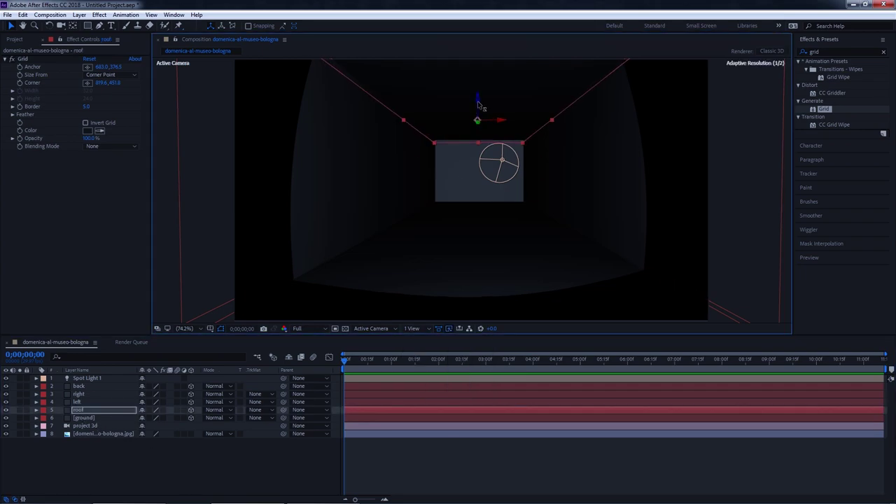
{"action": "left_click", "coordinate": [189, 460]}
{"action": "key", "text": "ctrl+z"}
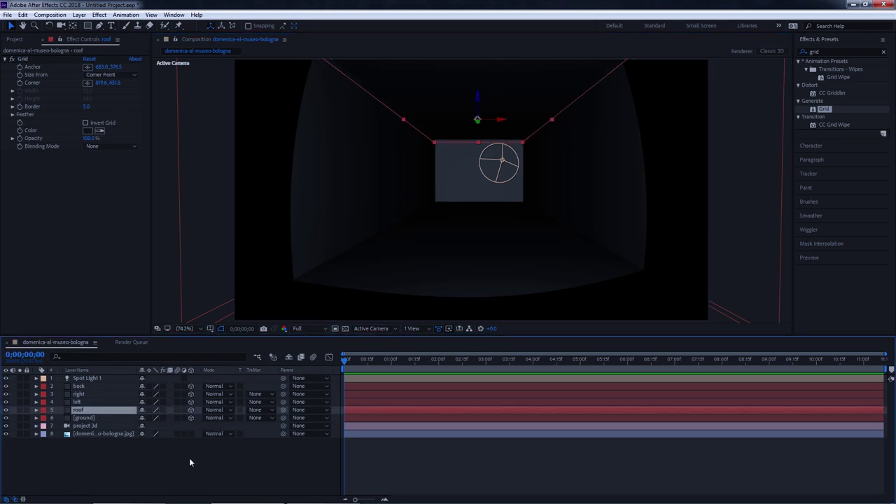
{"action": "left_click", "coordinate": [196, 452]}
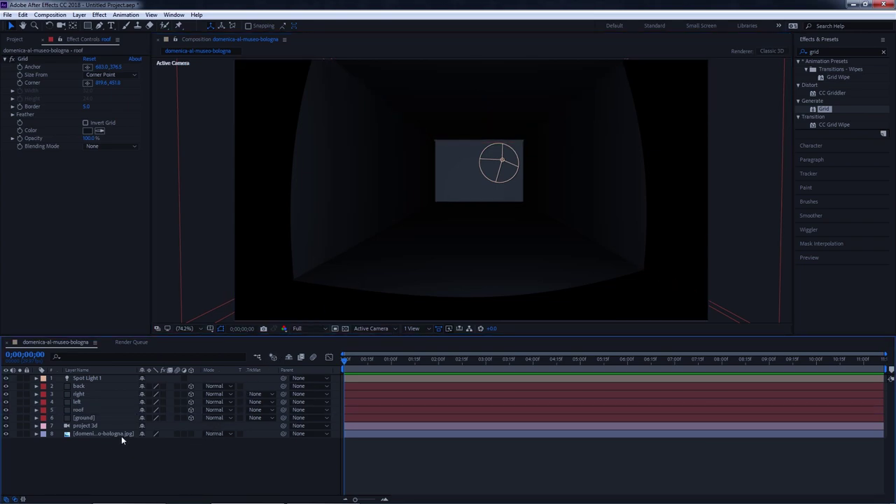
{"action": "left_click", "coordinate": [412, 328]}
{"action": "left_click", "coordinate": [431, 350]}
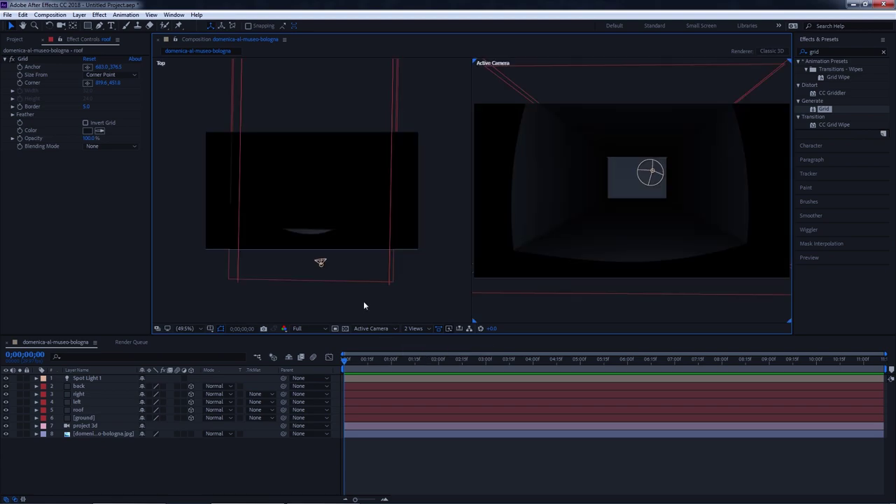
- Compare Spot Light 1's Position with the project 3d camera's (683.0, 376.5, -1328.1)
{"action": "left_click_drag", "start_coordinate": [350, 240], "coordinate": [334, 243]}
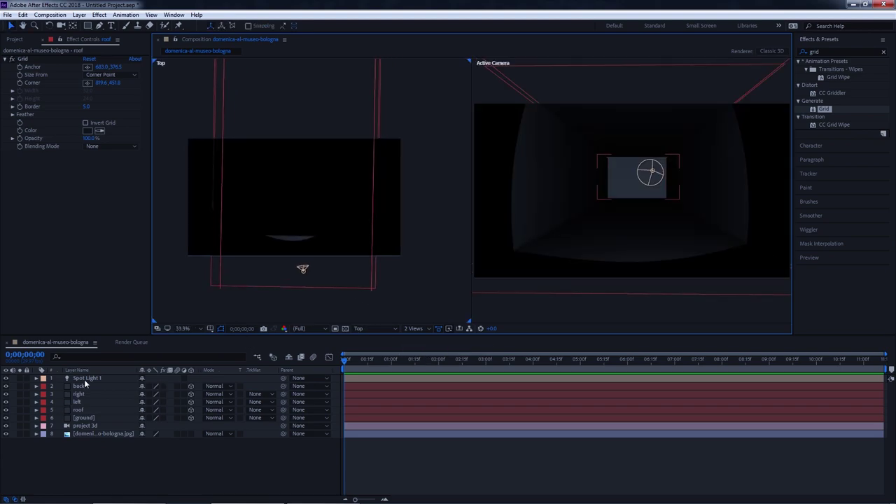
{"action": "key", "text": "ctrl+Down"}
{"action": "key", "text": "p"}
{"action": "left_click", "coordinate": [89, 433]}
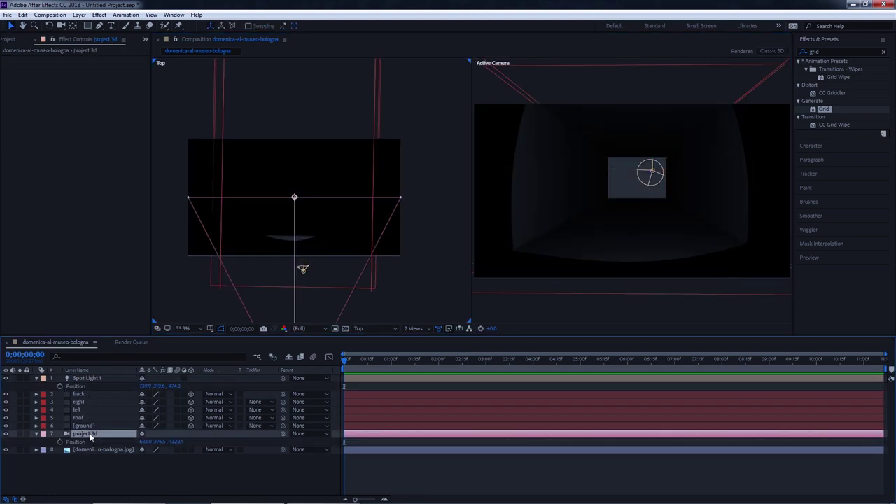
{"action": "key", "text": "p"}
{"action": "left_click", "coordinate": [86, 386]}
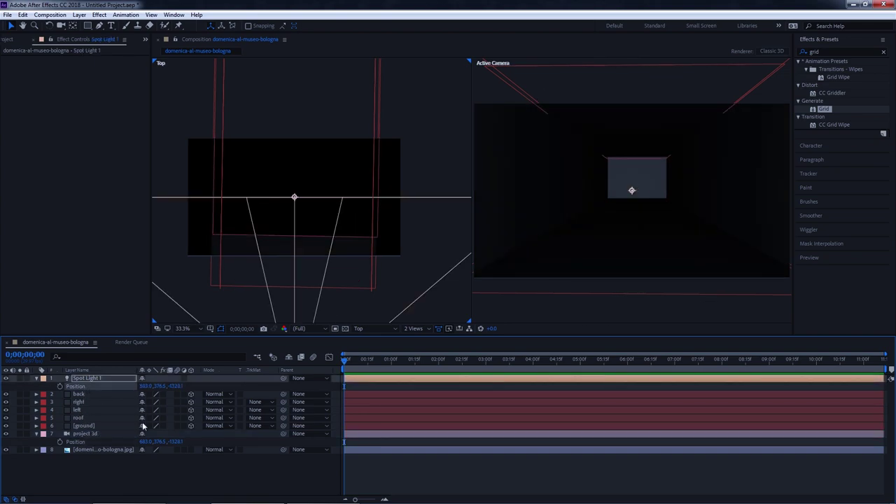
{"action": "left_click", "coordinate": [122, 471]}
- Zoom the camera view onto the grey box and select layers back through ground
{"action": "scroll", "coordinate": [595, 147], "scroll_direction": "up", "scroll_amount": 2}
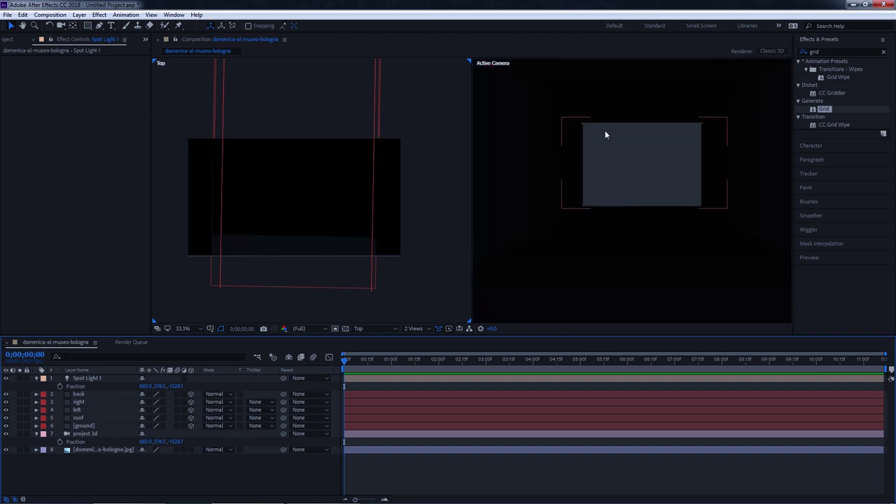
{"action": "left_click_drag", "start_coordinate": [606, 135], "coordinate": [665, 238]}
{"action": "scroll", "coordinate": [630, 226], "scroll_direction": "up", "scroll_amount": 4}
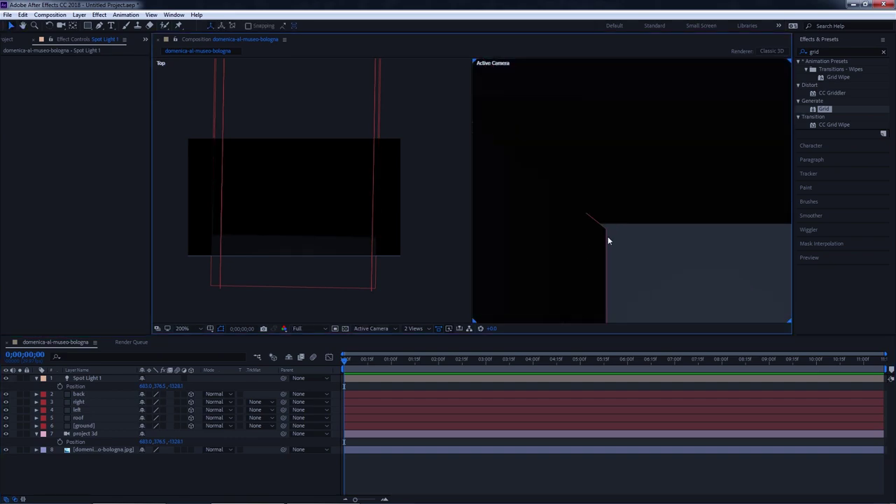
{"action": "left_click_drag", "start_coordinate": [594, 214], "coordinate": [529, 233]}
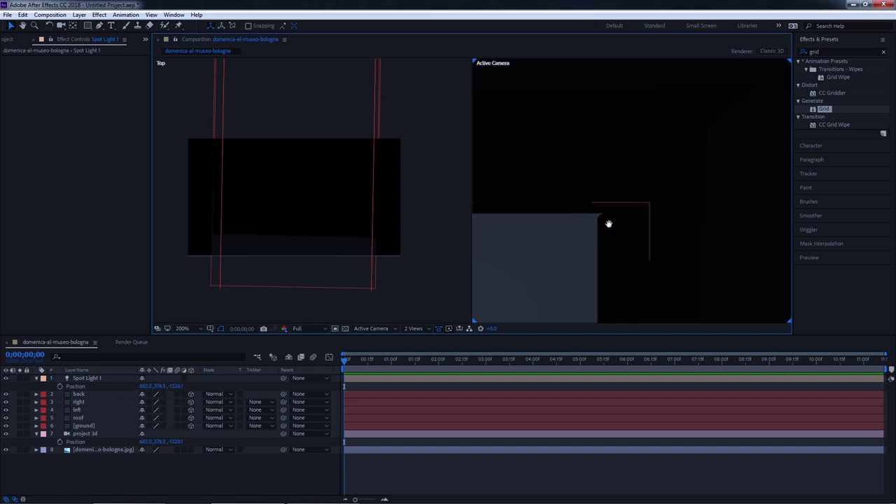
{"action": "left_click_drag", "start_coordinate": [608, 223], "coordinate": [732, 147]}
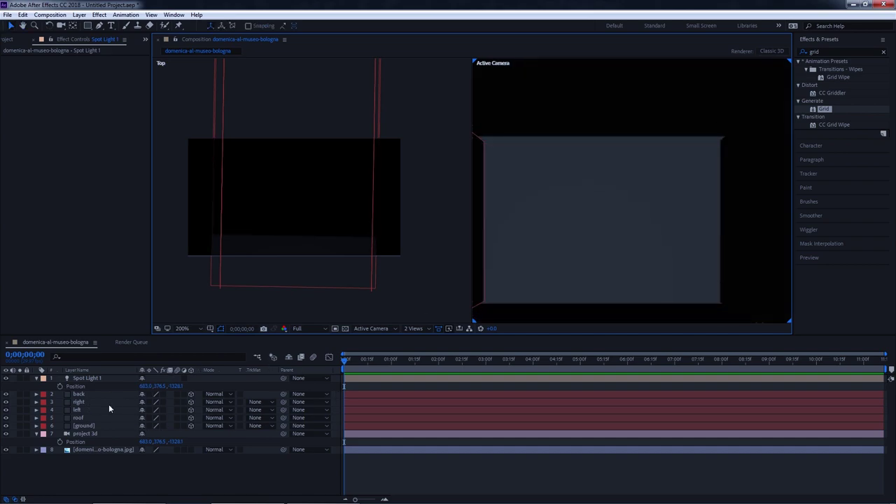
{"action": "left_click", "coordinate": [78, 394]}
{"action": "left_click", "coordinate": [84, 426], "text": "shift"}
- Re-enable the Grid effect on the room layers and return the viewer to 1 View
{"action": "left_click", "coordinate": [163, 425]}
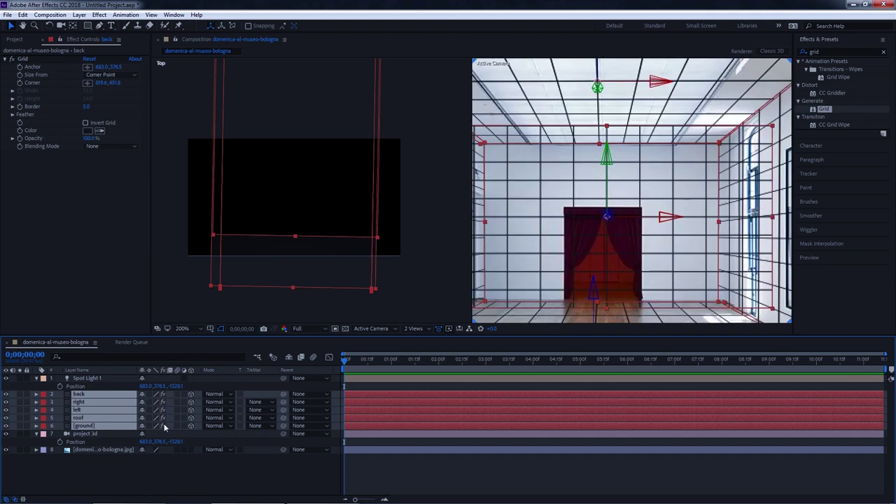
{"action": "left_click_drag", "start_coordinate": [506, 260], "coordinate": [590, 236]}
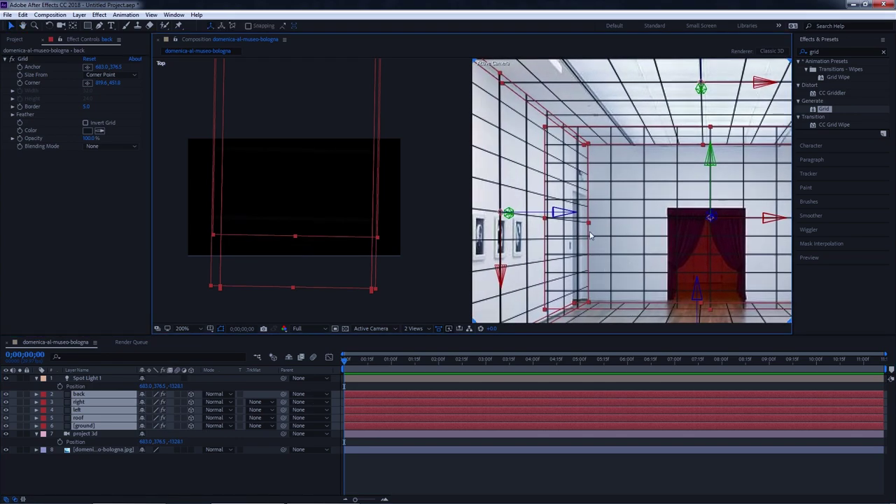
{"action": "scroll", "coordinate": [581, 241], "scroll_direction": "down", "scroll_amount": 2}
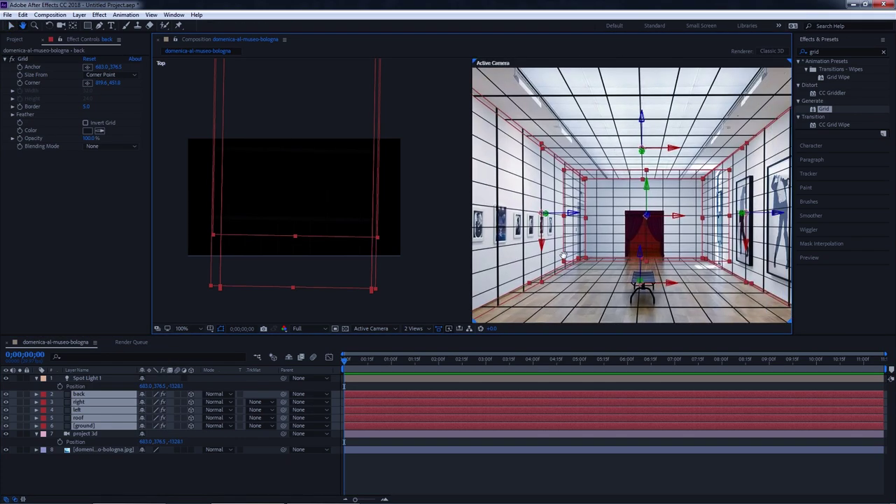
{"action": "left_click", "coordinate": [413, 328]}
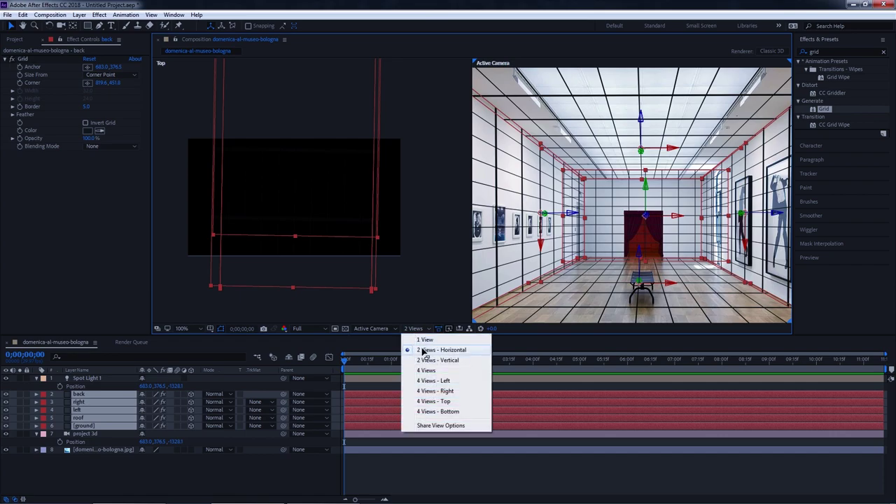
{"action": "left_click", "coordinate": [423, 350]}
{"action": "left_click", "coordinate": [413, 328]}
{"action": "left_click", "coordinate": [425, 340]}
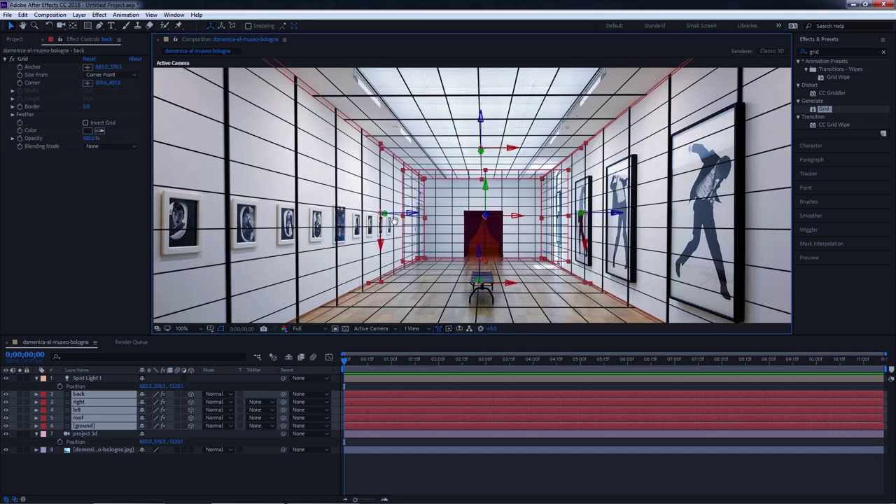
- Nudge the roof grid slightly along its Z and X axes into place
{"action": "left_click", "coordinate": [108, 464]}
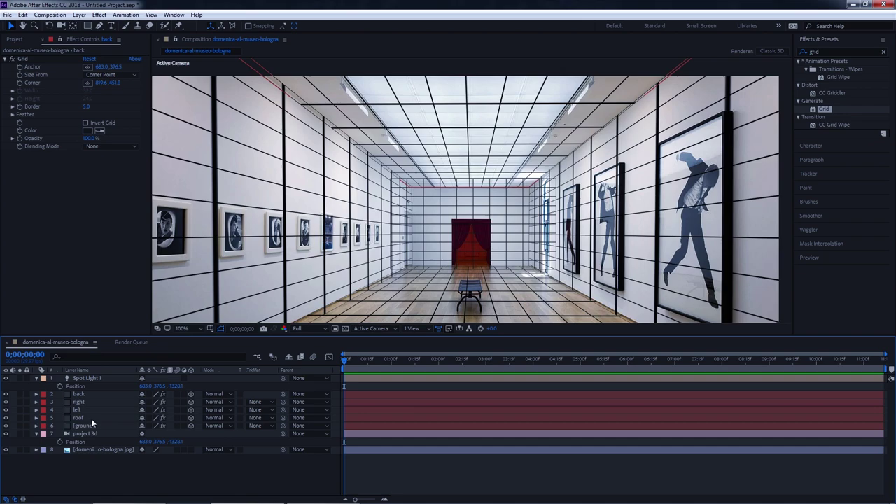
{"action": "left_click", "coordinate": [87, 416]}
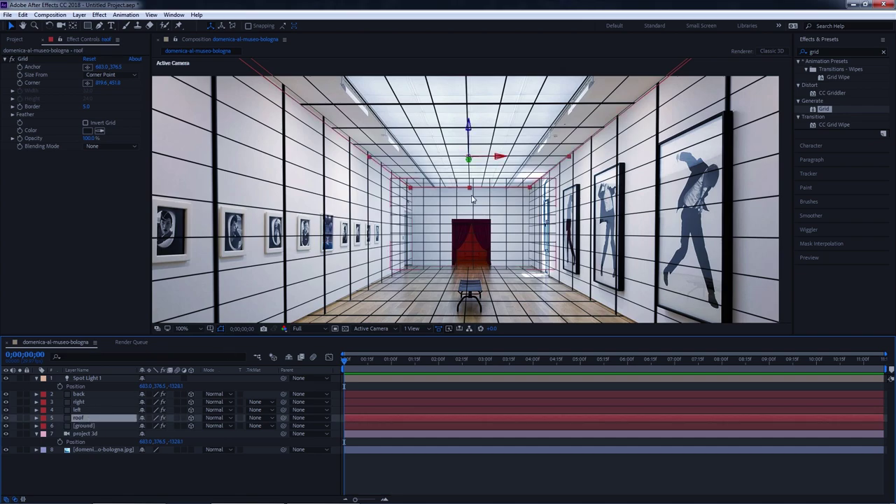
{"action": "scroll", "coordinate": [472, 200], "scroll_direction": "up", "scroll_amount": 1}
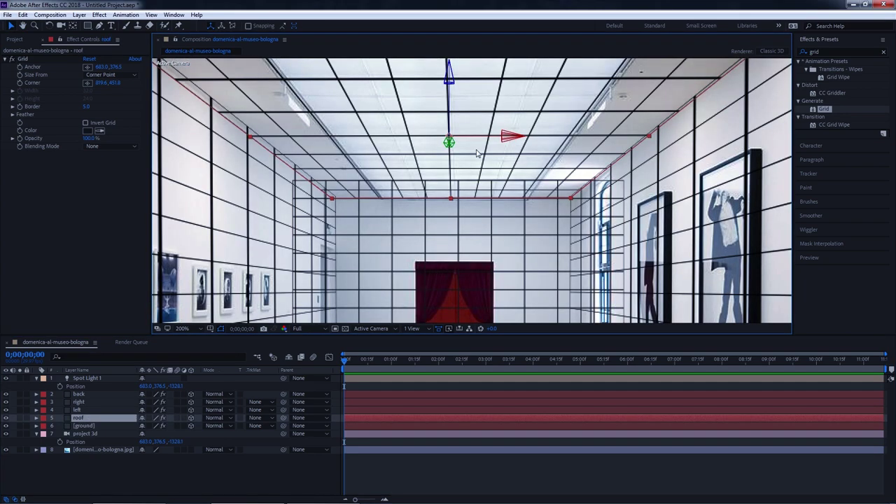
{"action": "left_click_drag", "start_coordinate": [448, 84], "coordinate": [451, 99]}
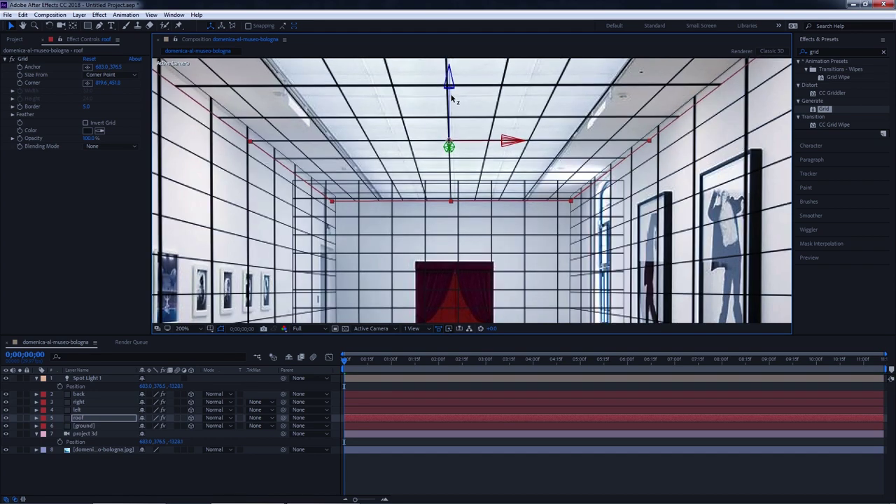
{"action": "left_click_drag", "start_coordinate": [250, 144], "coordinate": [253, 145]}
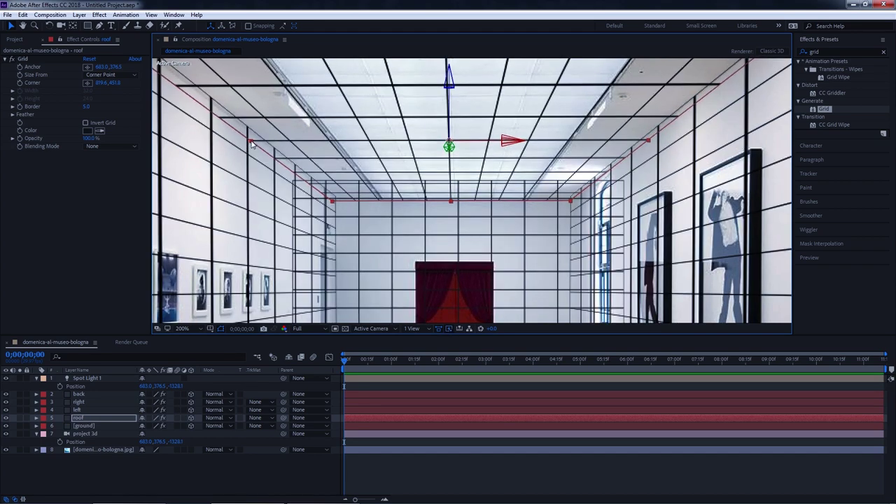
{"action": "left_click_drag", "start_coordinate": [499, 143], "coordinate": [505, 142]}
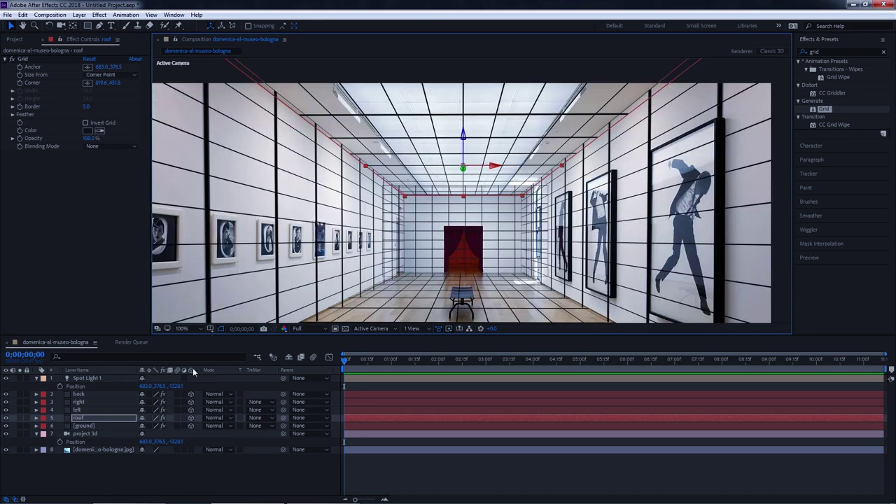
{"action": "left_click", "coordinate": [110, 425]}
{"action": "left_click", "coordinate": [114, 394], "text": "shift"}
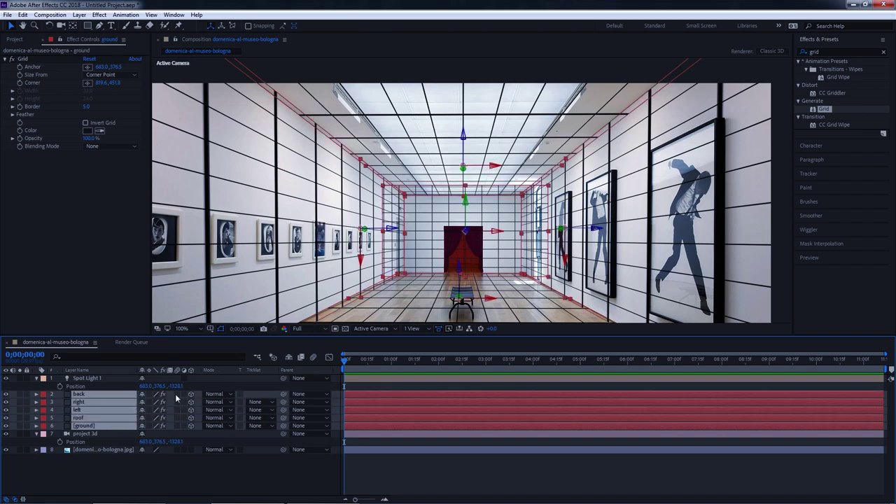
- Turn the room grids off, fit the composition, and switch to 2 Views (Top and Active Camera)
{"action": "left_click", "coordinate": [162, 394]}
{"action": "left_click", "coordinate": [169, 477]}
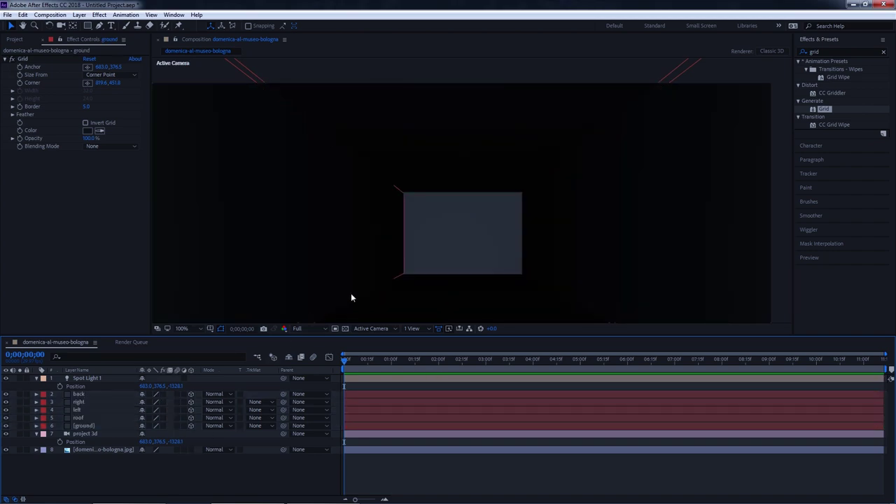
{"action": "scroll", "coordinate": [476, 231], "scroll_direction": "down", "scroll_amount": 2}
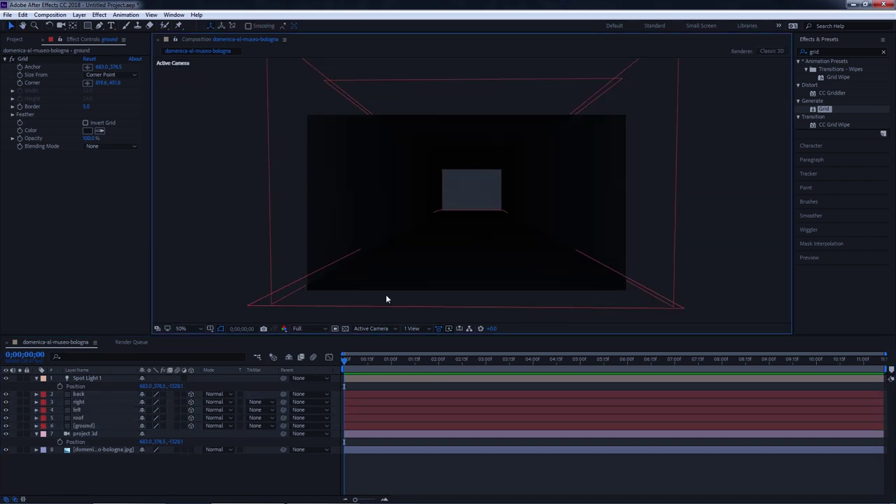
{"action": "left_click", "coordinate": [193, 329]}
{"action": "left_click", "coordinate": [210, 349]}
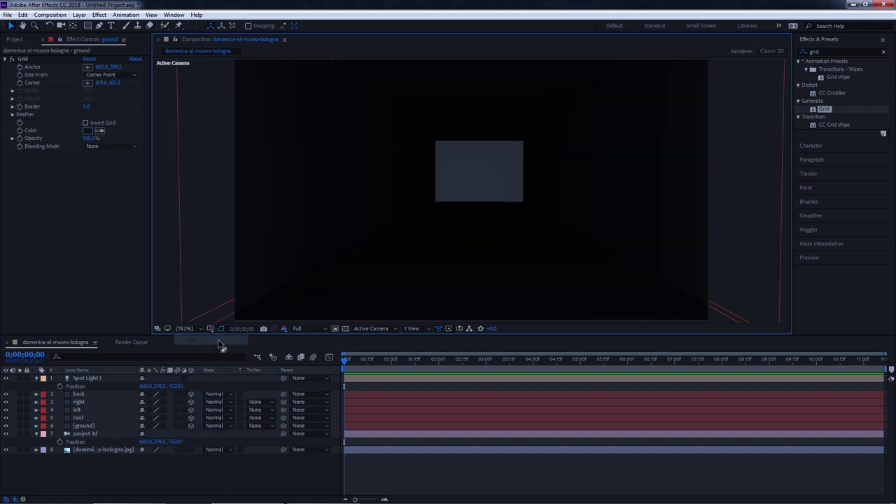
{"action": "left_click", "coordinate": [414, 328]}
{"action": "left_click", "coordinate": [423, 350]}
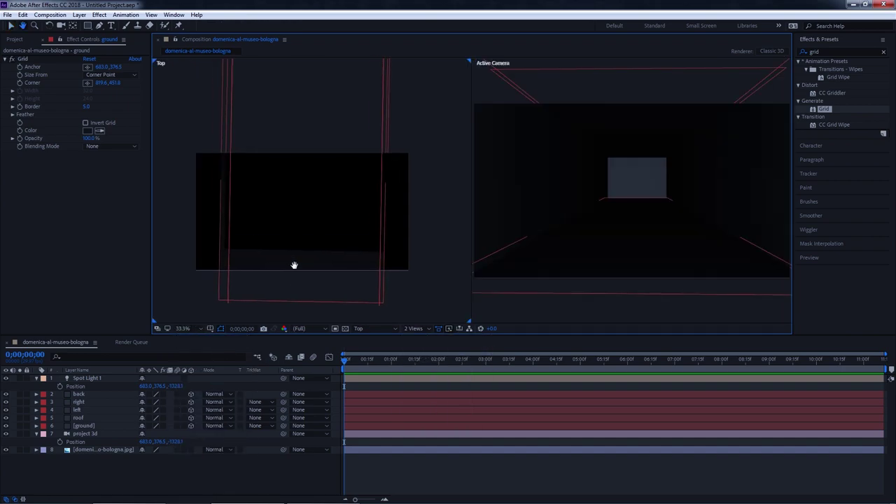
- Check Spot Light 1's cone in the Top view and select the gallery photo layer
{"action": "scroll", "coordinate": [293, 266], "scroll_direction": "down", "scroll_amount": 3}
{"action": "scroll", "coordinate": [293, 266], "scroll_direction": "down", "scroll_amount": 2}
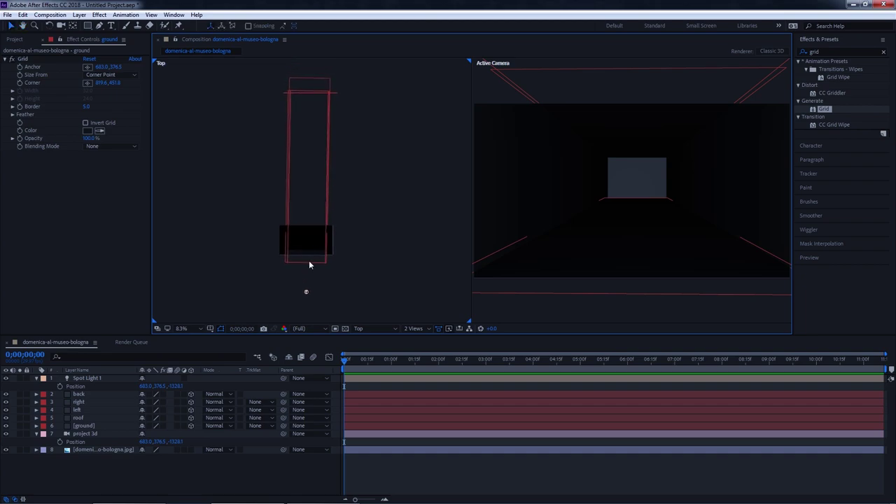
{"action": "scroll", "coordinate": [312, 88], "scroll_direction": "up", "scroll_amount": 2}
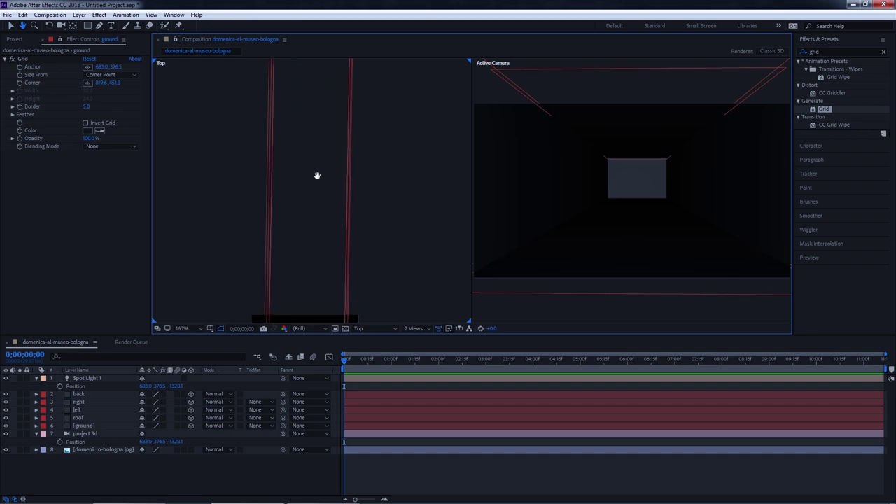
{"action": "scroll", "coordinate": [313, 118], "scroll_direction": "down", "scroll_amount": 2}
{"action": "key", "text": "v"}
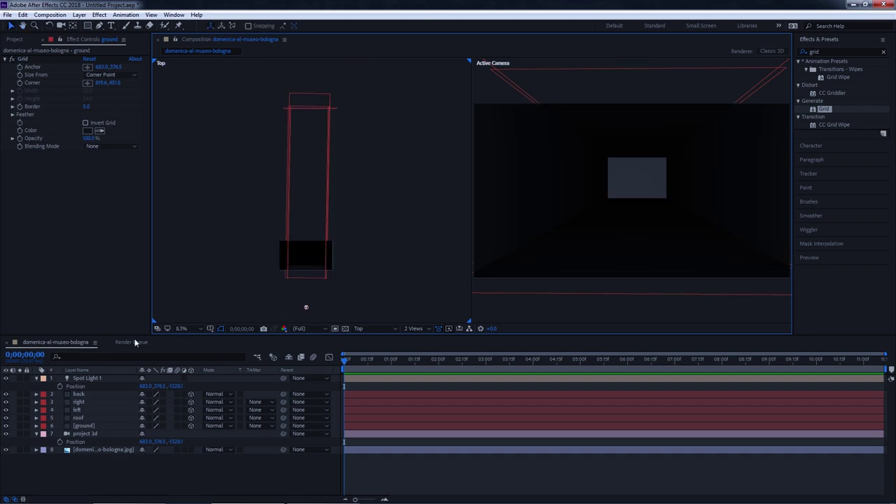
{"action": "left_click", "coordinate": [91, 434]}
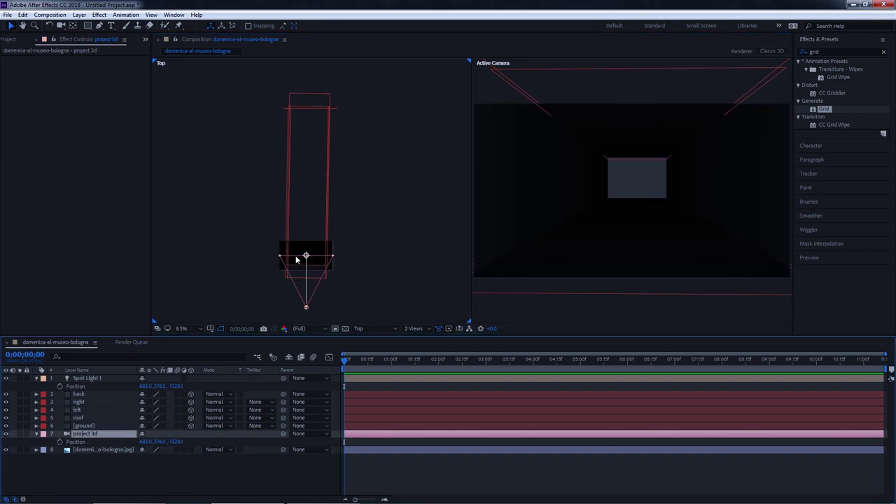
{"action": "left_click", "coordinate": [120, 379]}
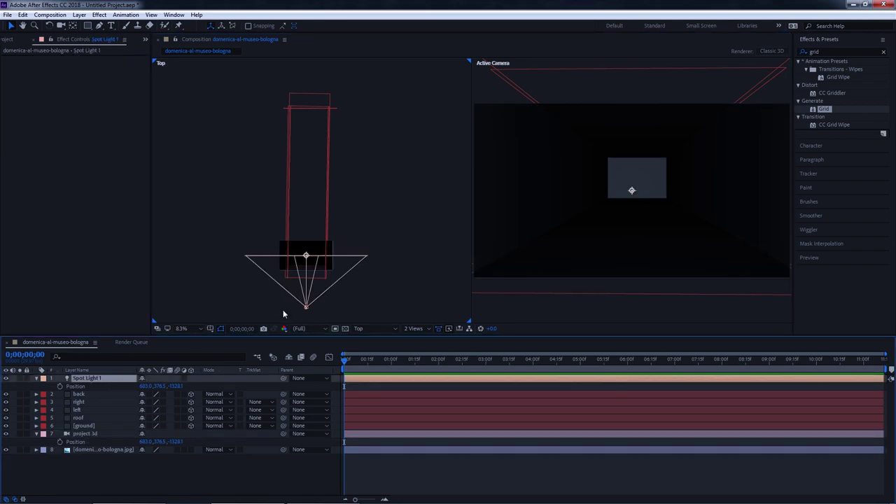
{"action": "left_click_drag", "start_coordinate": [338, 311], "coordinate": [326, 259]}
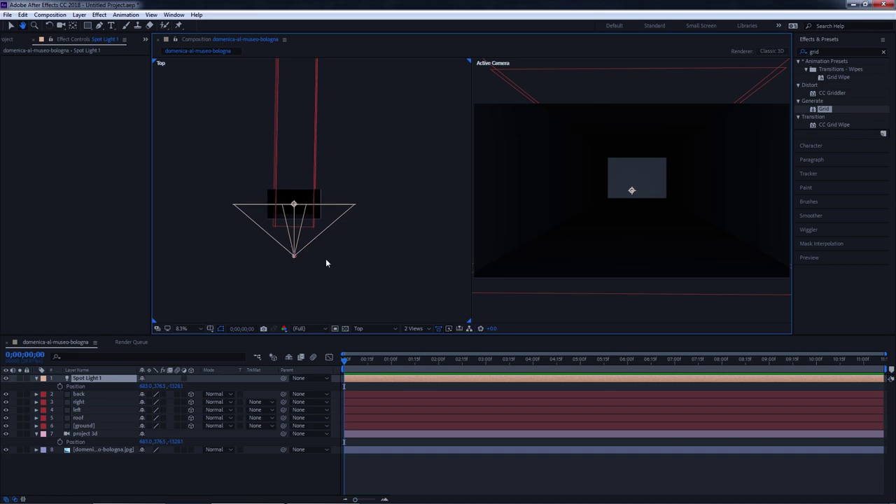
{"action": "left_click", "coordinate": [80, 450]}
- Make the gallery photo 3D and move it toward the camera along Z
{"action": "left_click", "coordinate": [191, 449]}
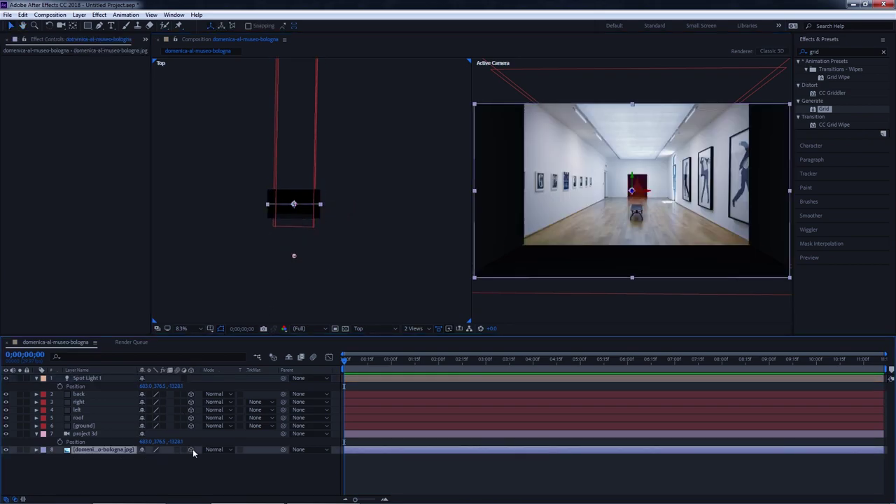
{"action": "scroll", "coordinate": [296, 203], "scroll_direction": "up", "scroll_amount": 1}
{"action": "scroll", "coordinate": [297, 200], "scroll_direction": "up", "scroll_amount": 1}
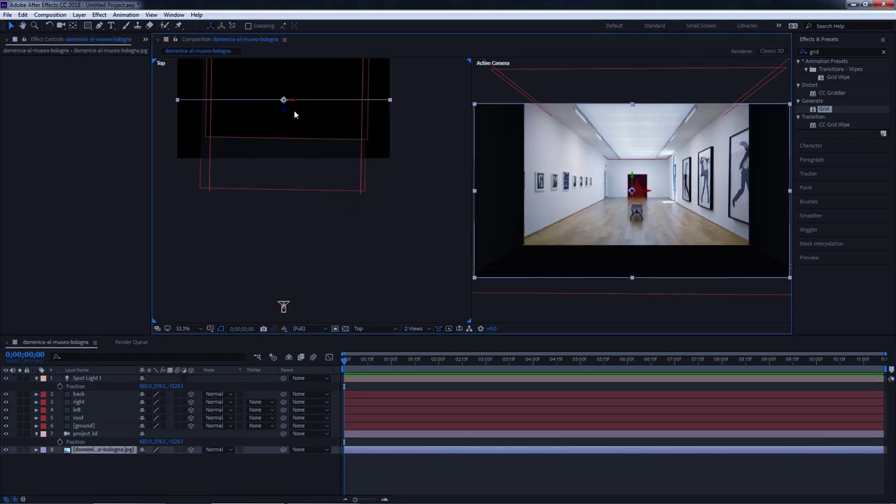
{"action": "left_click_drag", "start_coordinate": [285, 105], "coordinate": [290, 196]}
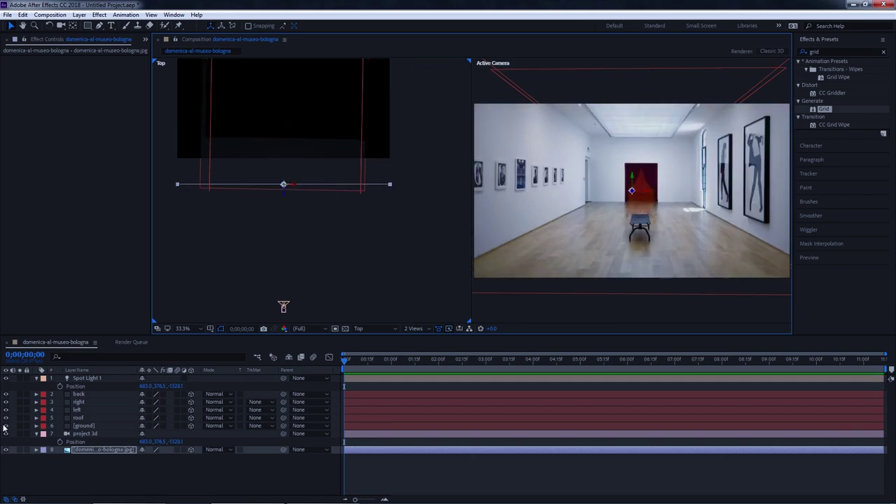
{"action": "left_click", "coordinate": [83, 434]}
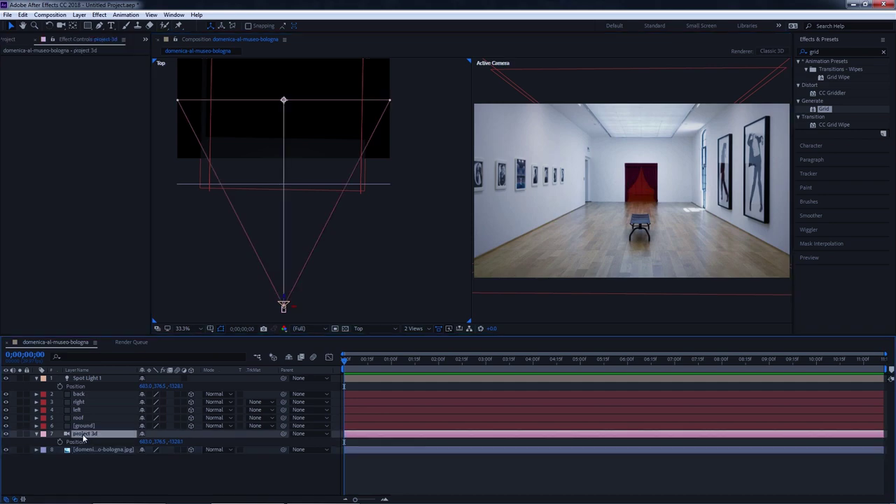
{"action": "left_click", "coordinate": [86, 450]}
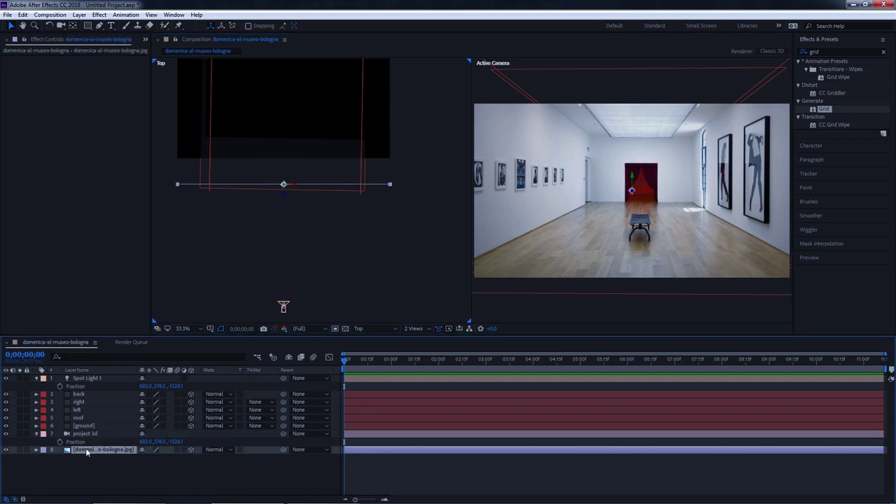
- Scale the gallery photo to 58% and nudge it slightly nearer the camera
{"action": "key", "text": "s"}
{"action": "left_click_drag", "start_coordinate": [168, 460], "coordinate": [96, 433]}
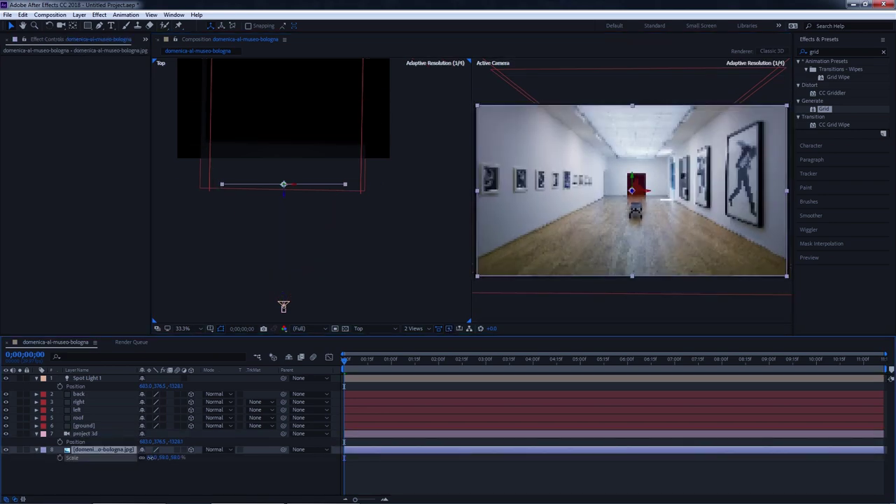
{"action": "left_click", "coordinate": [95, 433]}
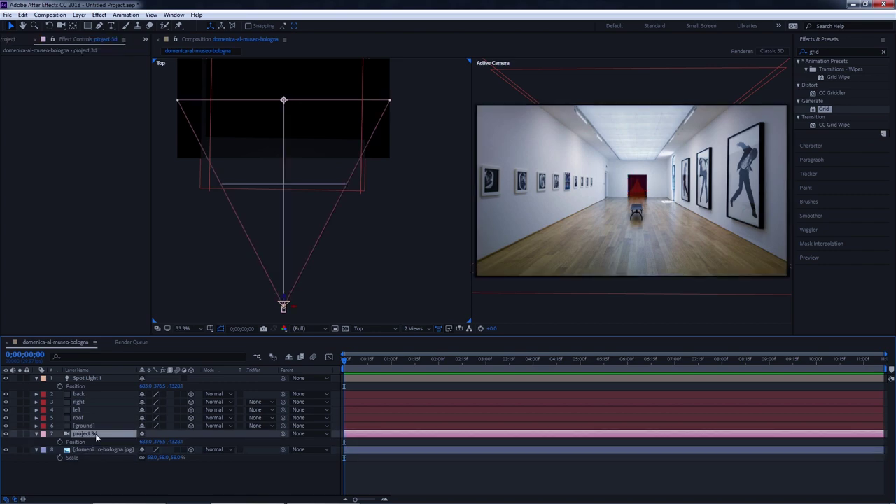
{"action": "left_click", "coordinate": [96, 450]}
{"action": "key", "text": "/"}
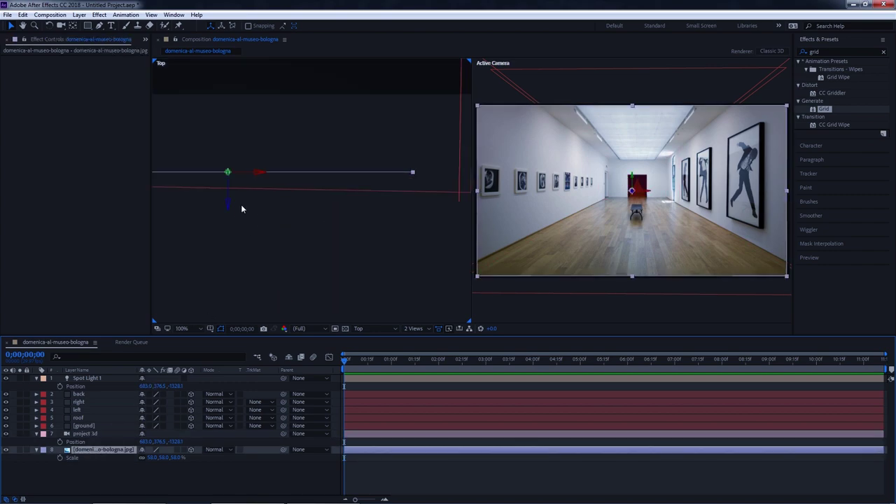
{"action": "left_click_drag", "start_coordinate": [228, 198], "coordinate": [275, 231]}
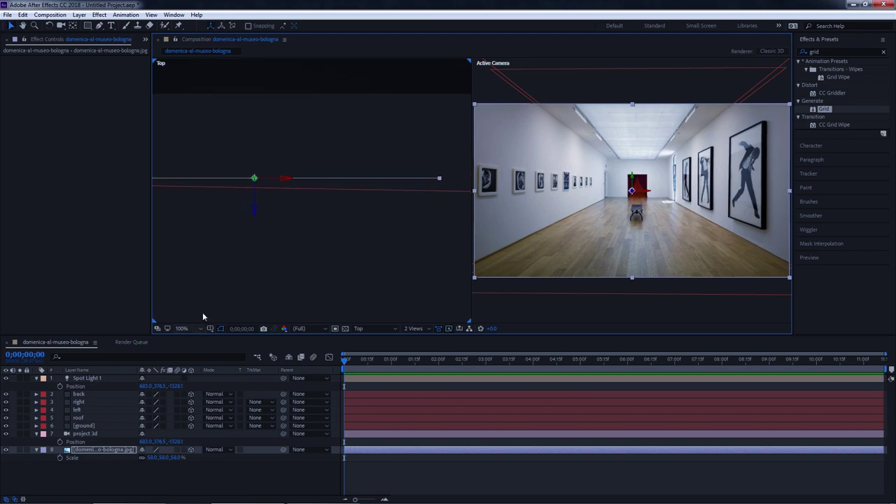
{"action": "key", "text": "comma"}
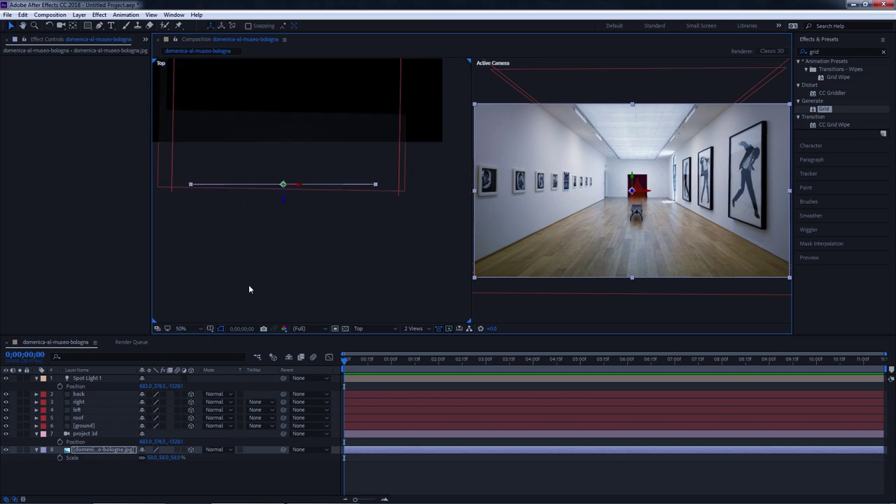
{"action": "left_click", "coordinate": [93, 473]}
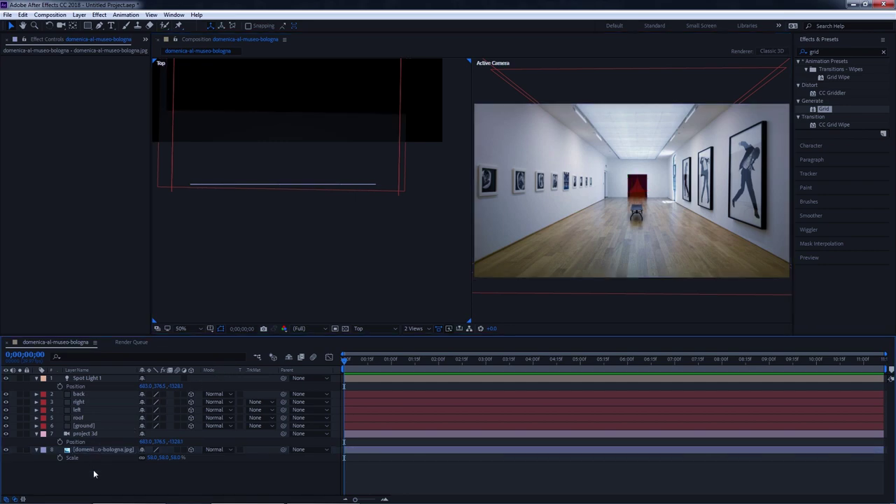
- Switch to 1 View and set the photo's Casts Shadows to Only, Light Transmission 100%
{"action": "left_click", "coordinate": [413, 328]}
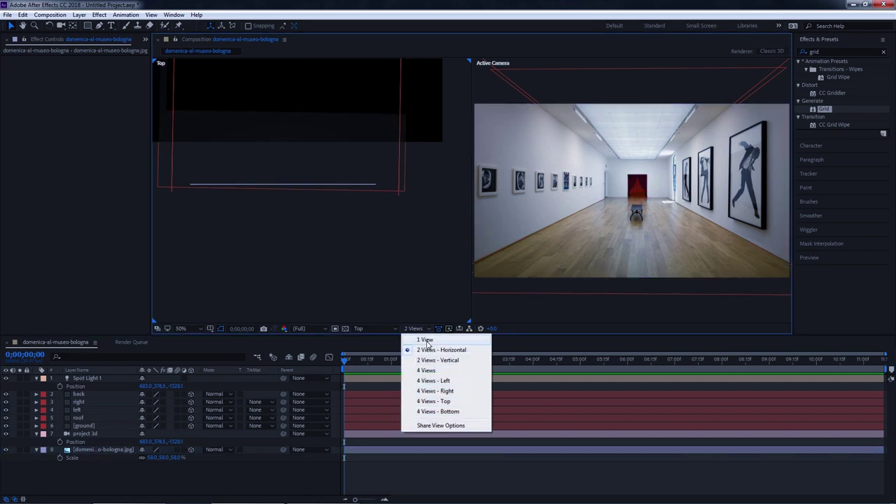
{"action": "left_click", "coordinate": [426, 339]}
{"action": "left_click", "coordinate": [47, 456]}
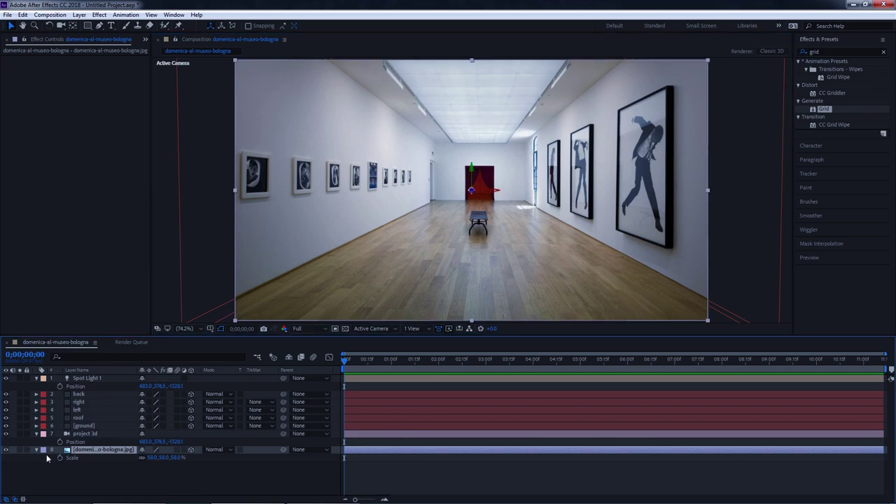
{"action": "left_click", "coordinate": [37, 450]}
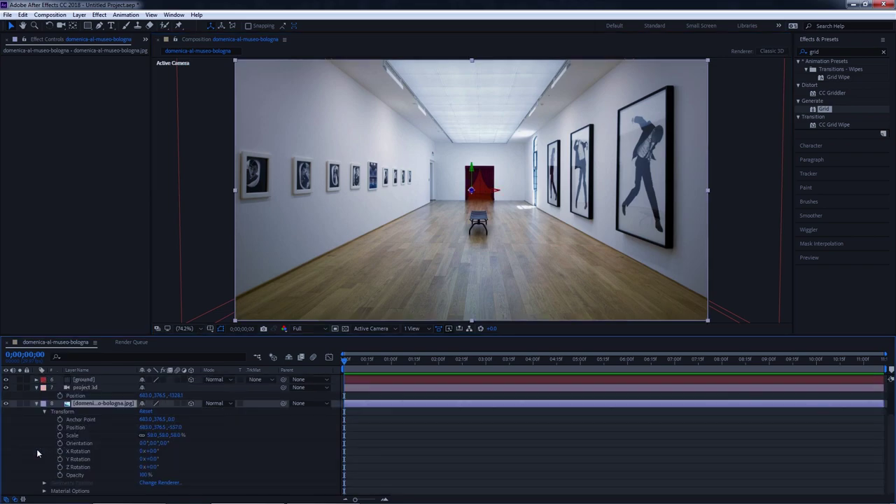
{"action": "left_click", "coordinate": [44, 491]}
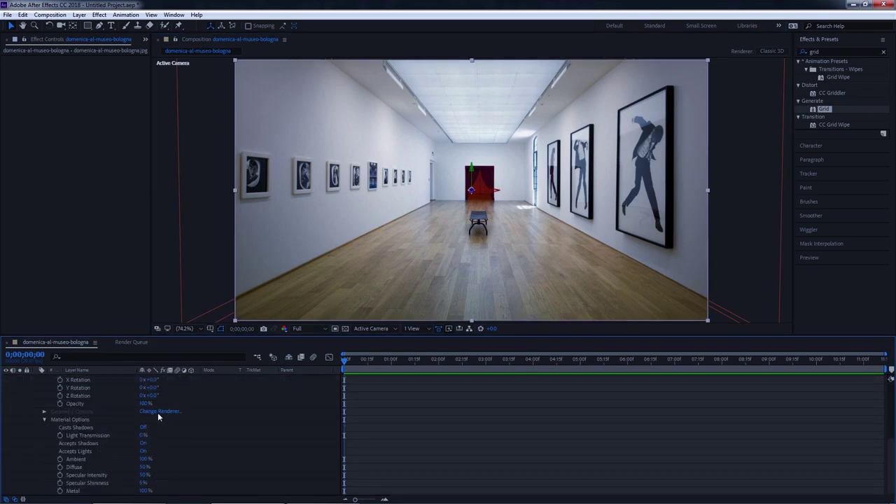
{"action": "left_click", "coordinate": [143, 426]}
{"action": "left_click", "coordinate": [143, 427]}
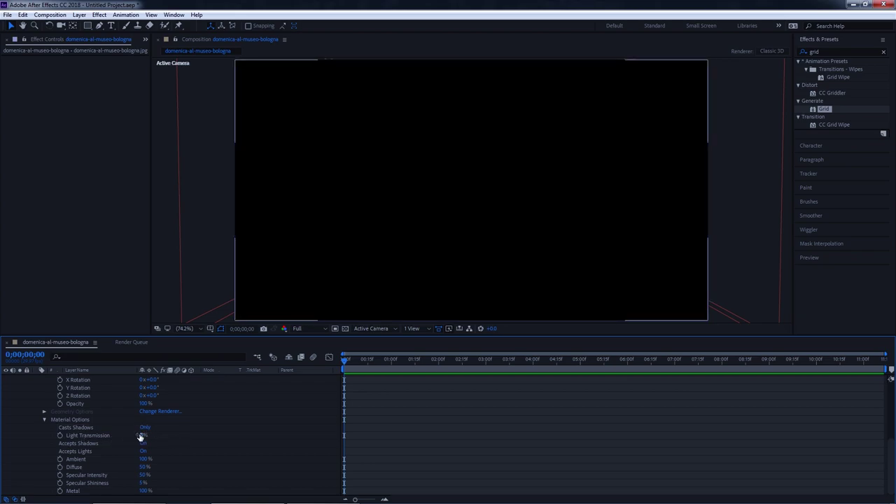
{"action": "left_click_drag", "start_coordinate": [141, 436], "coordinate": [314, 429]}
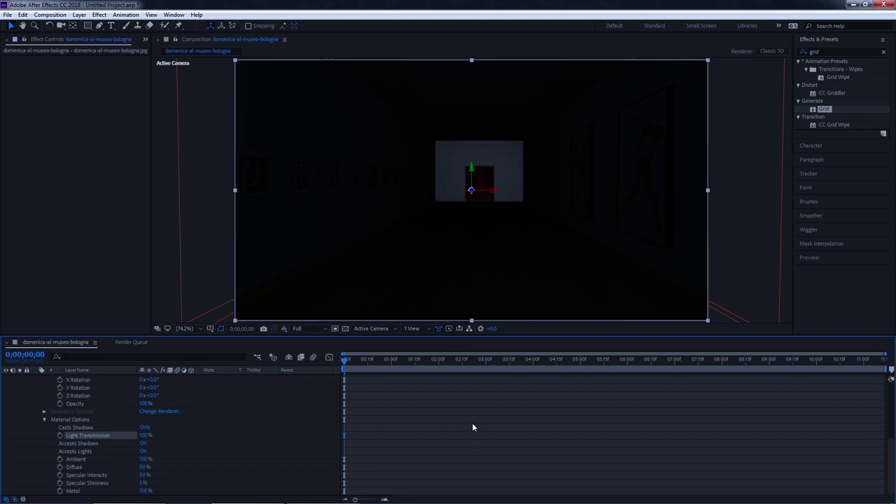
{"action": "left_click", "coordinate": [185, 440]}
{"action": "scroll", "coordinate": [183, 430], "scroll_direction": "up", "scroll_amount": 2}
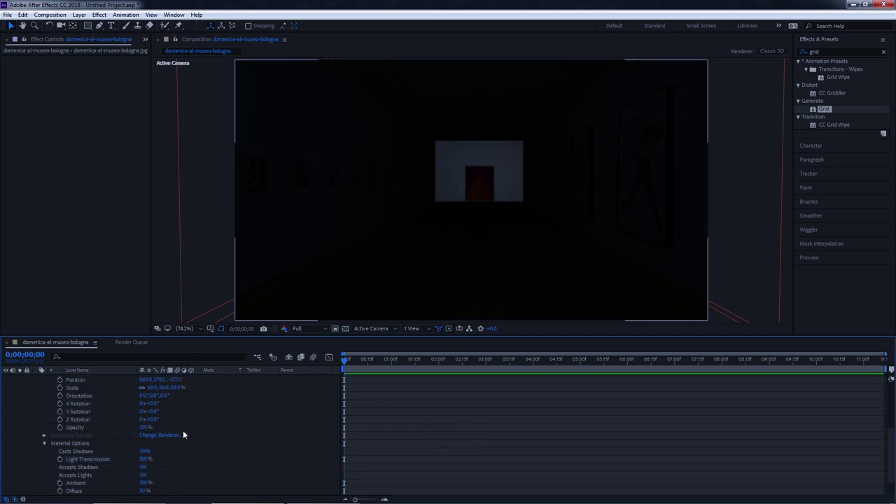
{"action": "scroll", "coordinate": [182, 429], "scroll_direction": "up", "scroll_amount": 3}
- Turn Accepts Lights off in the ground layer's Material Options
{"action": "left_click", "coordinate": [37, 403]}
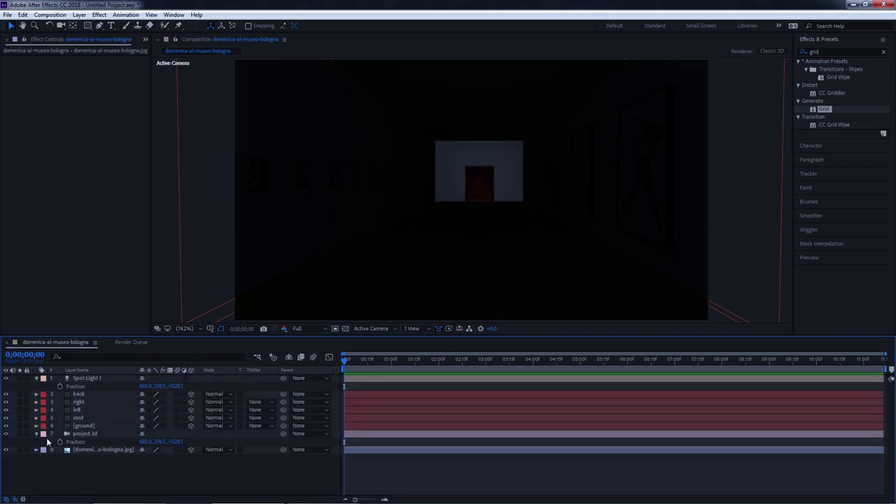
{"action": "left_click", "coordinate": [36, 433]}
{"action": "left_click", "coordinate": [88, 425]}
{"action": "left_click", "coordinate": [94, 393], "text": "shift"}
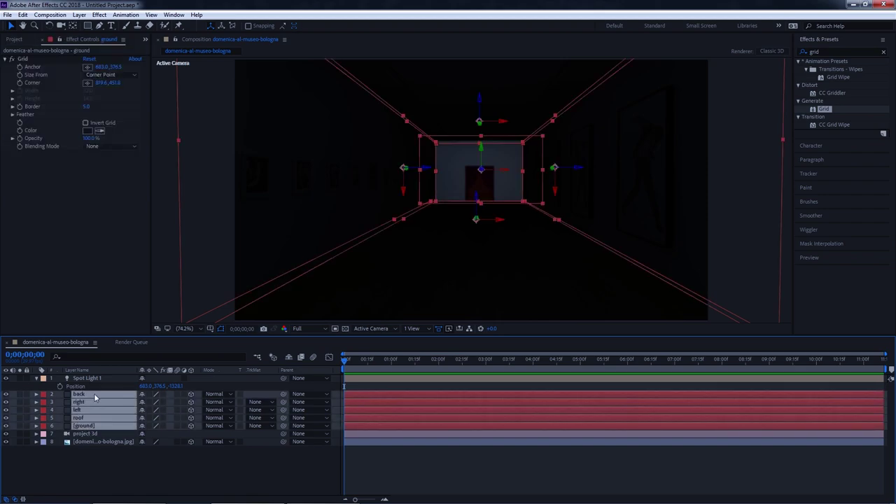
{"action": "left_click", "coordinate": [36, 402]}
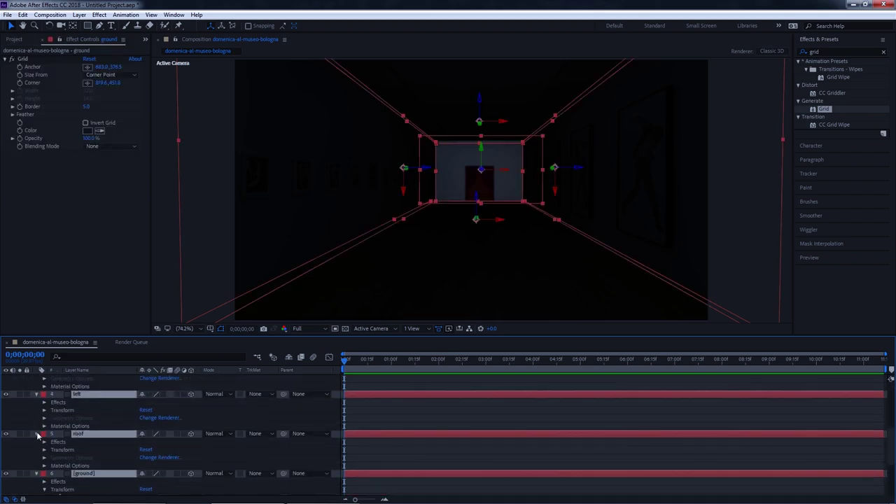
{"action": "left_click", "coordinate": [42, 442]}
{"action": "left_click", "coordinate": [44, 443]}
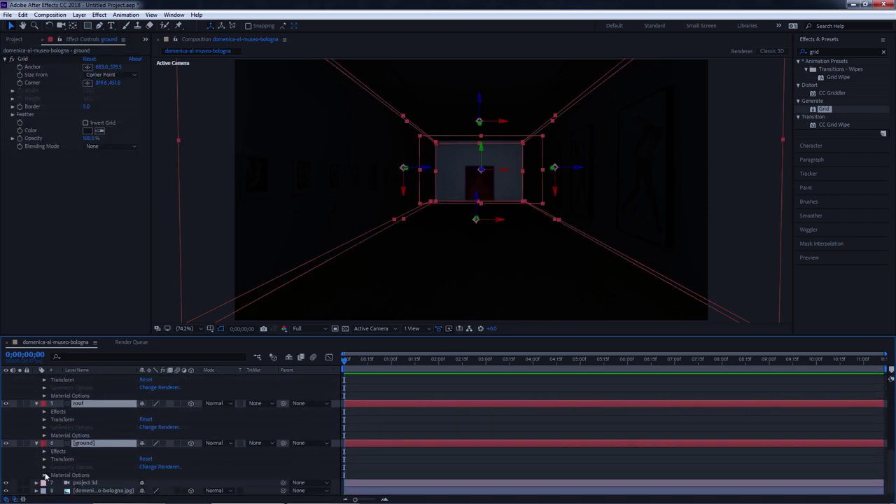
{"action": "left_click", "coordinate": [44, 475]}
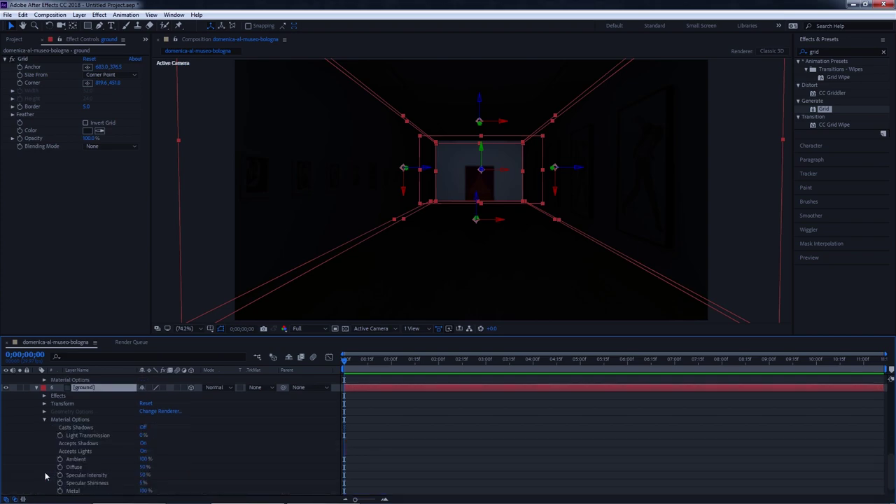
{"action": "left_click", "coordinate": [142, 450]}
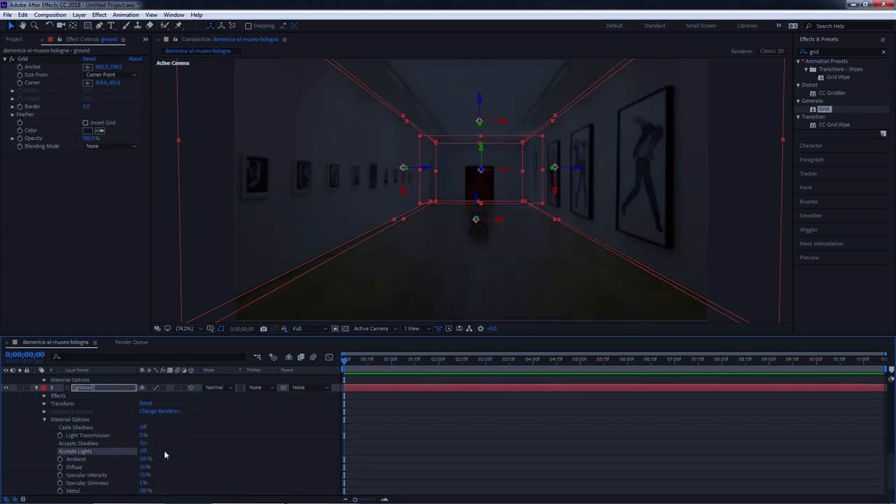
{"action": "left_click", "coordinate": [166, 436]}
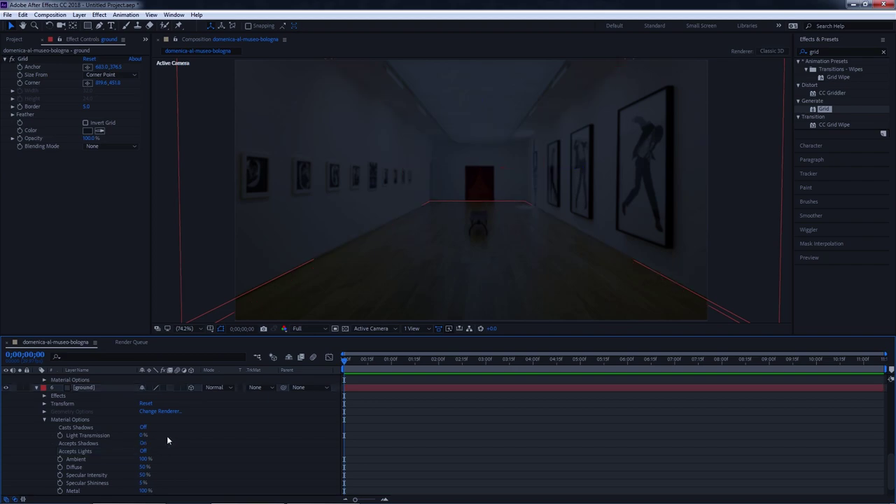
- Collapse the back wall, right wall, left wall, roof and ground layer properties
{"action": "scroll", "coordinate": [28, 410], "scroll_direction": "up", "scroll_amount": 5}
{"action": "left_click", "coordinate": [31, 402]}
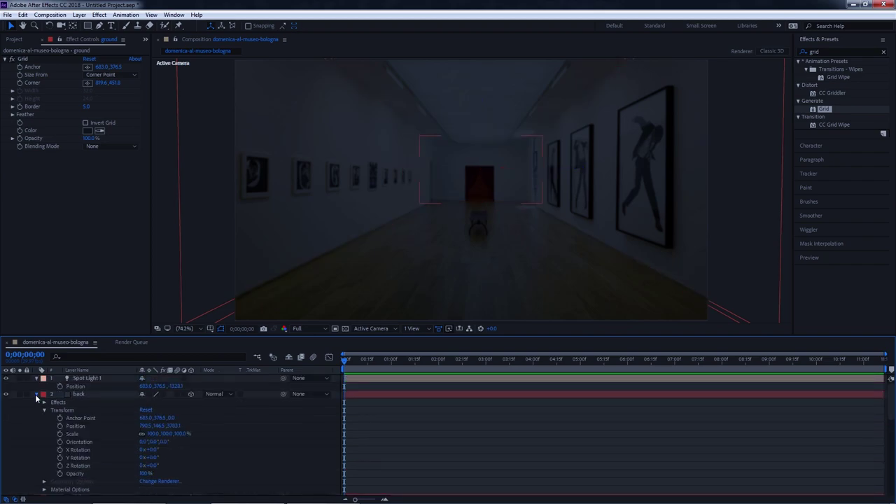
{"action": "left_click", "coordinate": [35, 394]}
{"action": "left_click", "coordinate": [35, 401]}
{"action": "left_click", "coordinate": [37, 410]}
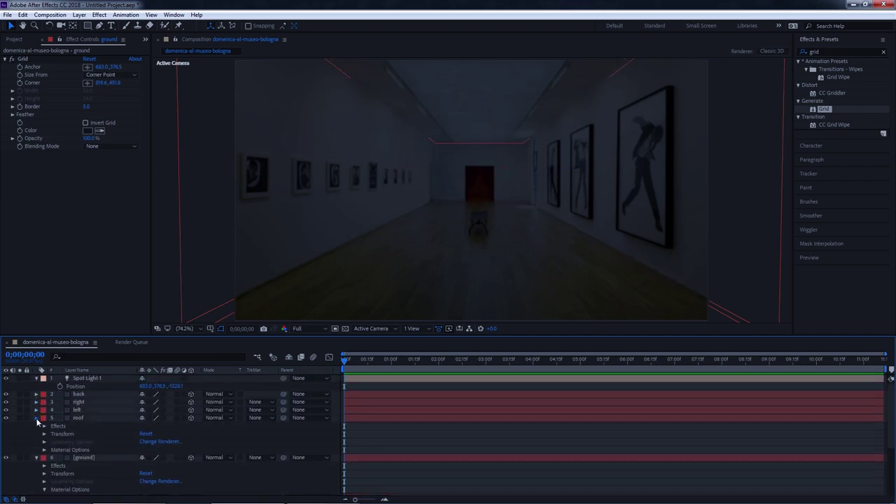
{"action": "left_click", "coordinate": [37, 418]}
{"action": "left_click", "coordinate": [36, 426]}
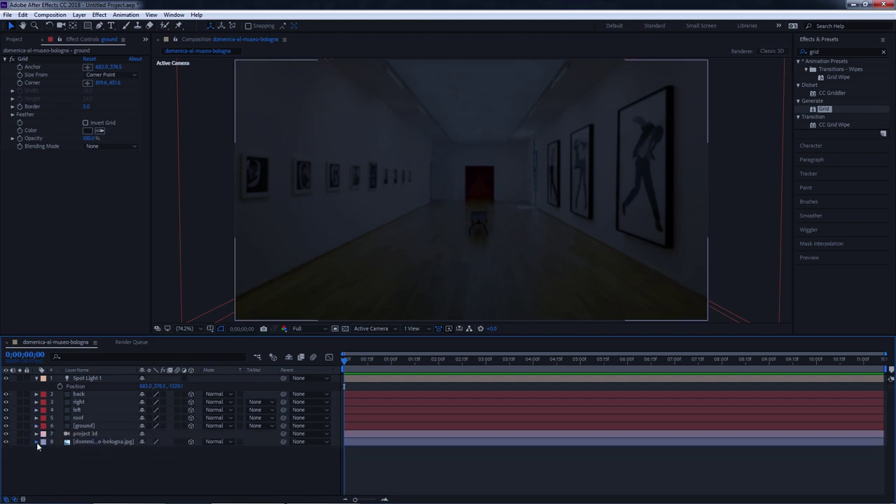
- Review the gallery photo layer's Material Options, toggling Accepts Lights and undoing an Accepts Shadows change
{"action": "left_click", "coordinate": [36, 442]}
{"action": "left_click", "coordinate": [44, 386]}
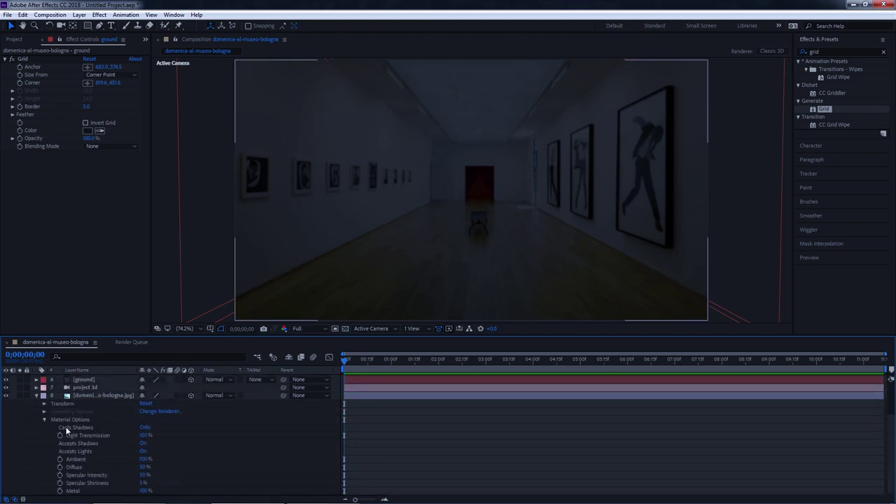
{"action": "left_click", "coordinate": [143, 450]}
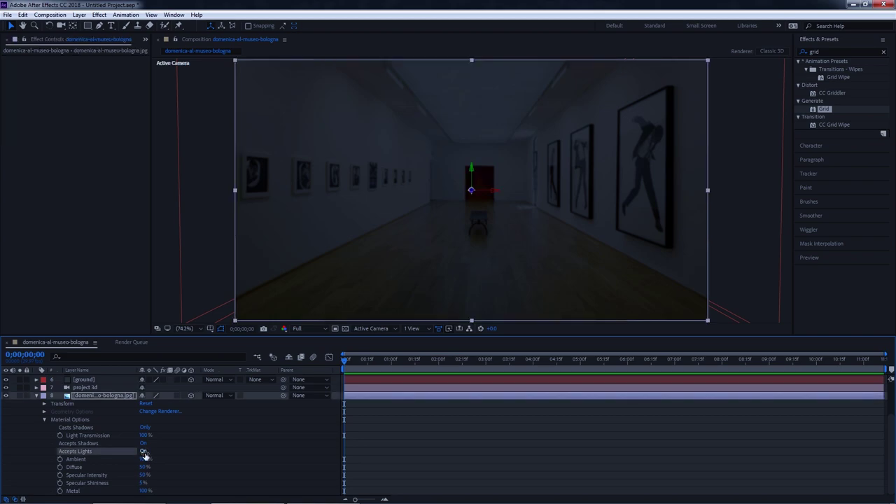
{"action": "left_click", "coordinate": [143, 443]}
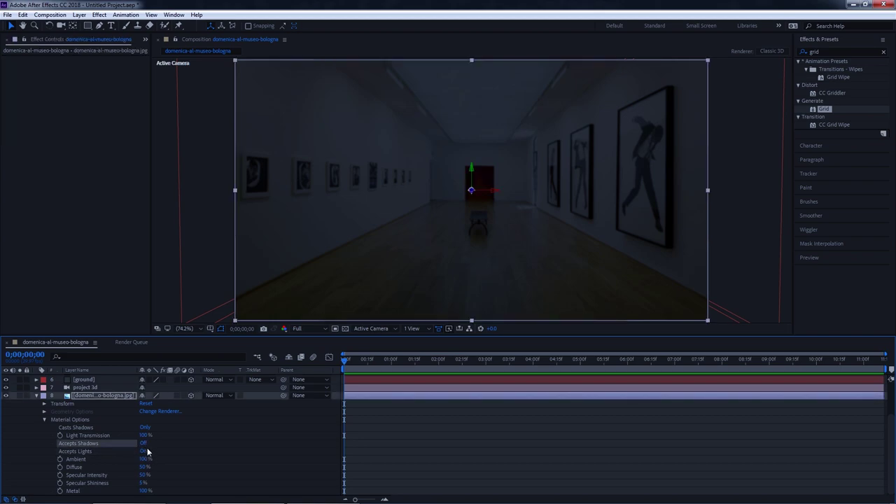
{"action": "key", "text": "ctrl+z"}
{"action": "left_click", "coordinate": [168, 450]}
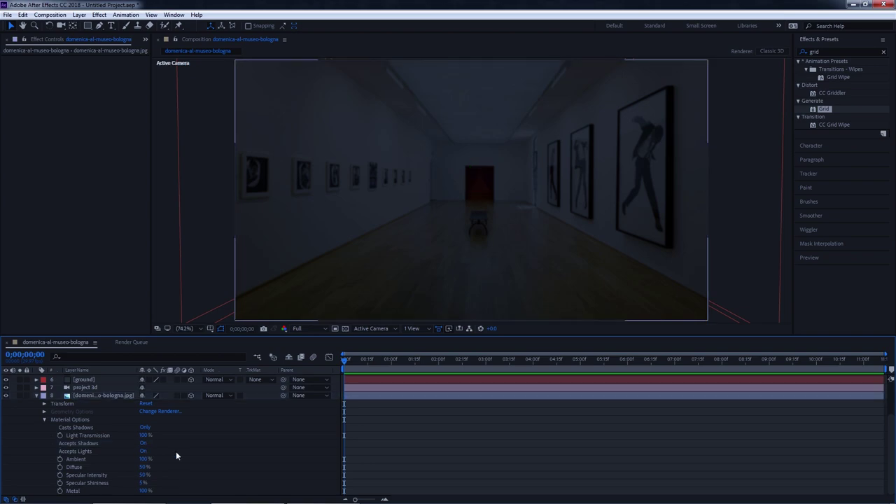
{"action": "left_click", "coordinate": [43, 419]}
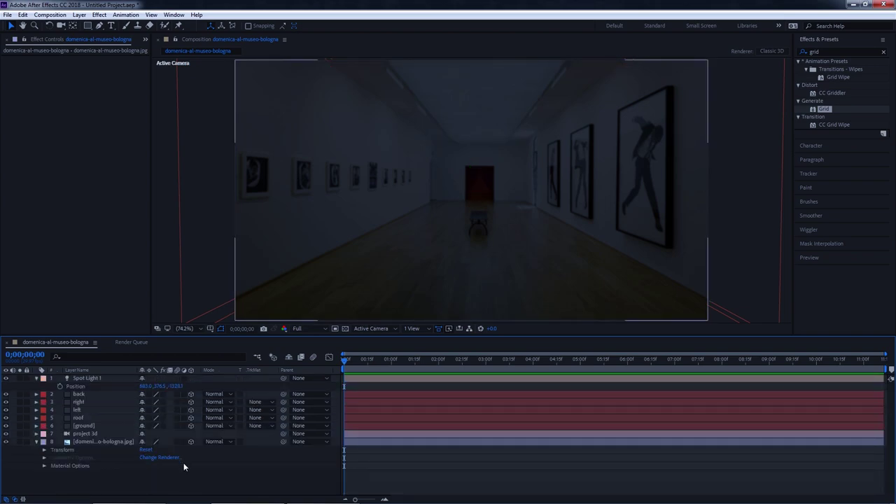
- Keep the viewer at full resolution, try and undo a camera push, and reselect the room layers
{"action": "left_click", "coordinate": [307, 330]}
{"action": "left_click", "coordinate": [311, 352]}
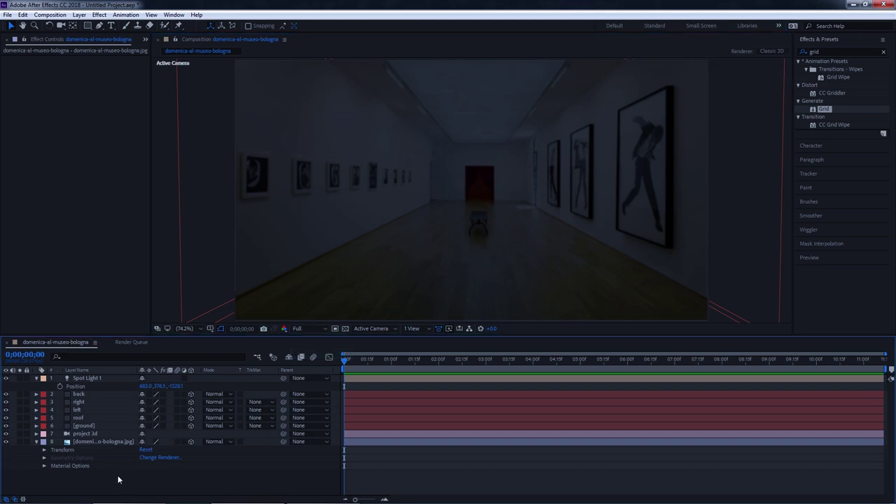
{"action": "left_click", "coordinate": [92, 442]}
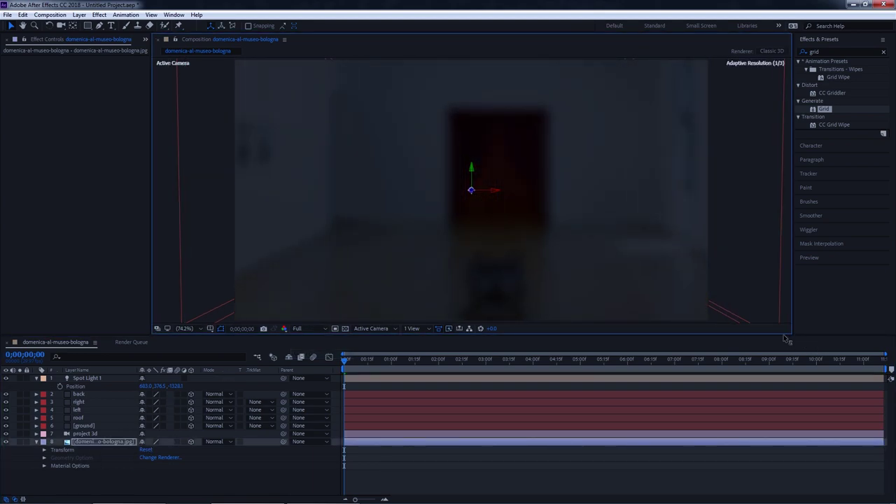
{"action": "mouse_move", "coordinate": [474, 194]}
{"action": "left_mouse_down"}
{"action": "mouse_move", "coordinate": [453, 248]}
{"action": "mouse_move", "coordinate": [149, 189]}
{"action": "left_mouse_up"}
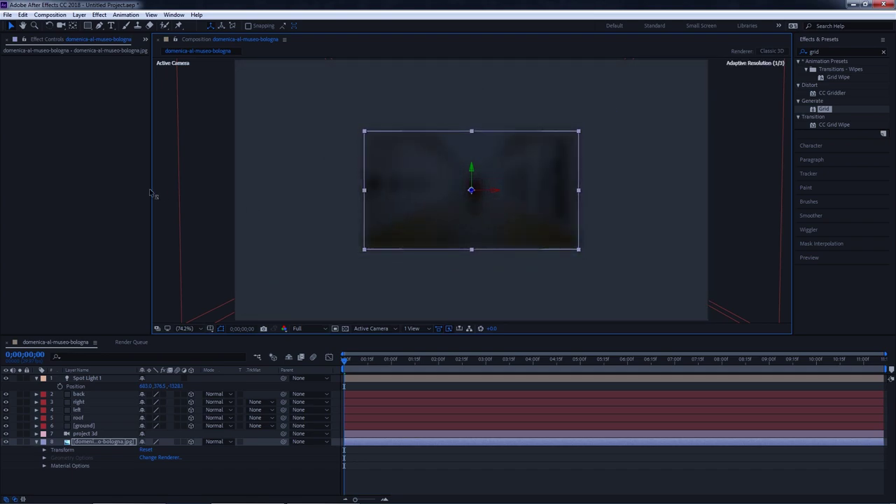
{"action": "key", "text": "ctrl+z"}
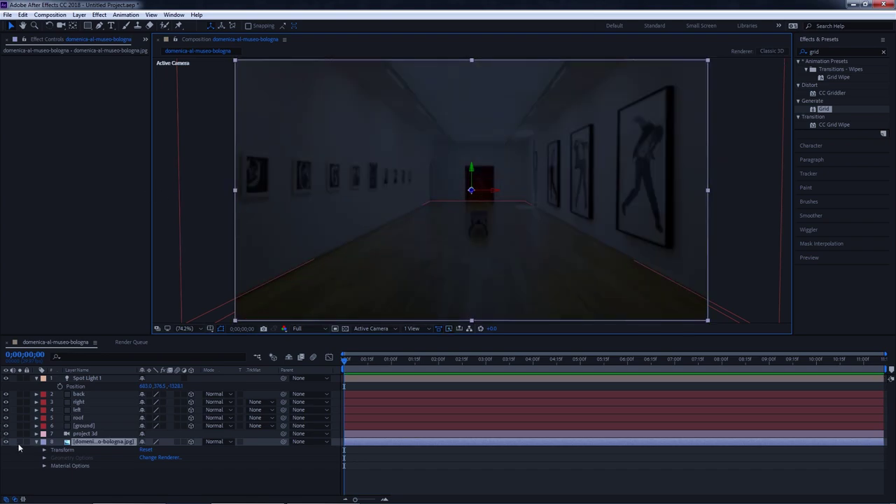
{"action": "left_click", "coordinate": [92, 425]}
{"action": "left_click", "coordinate": [92, 392], "text": "shift"}
- Change the back wall solid's colour to white in Solid Settings
{"action": "left_click", "coordinate": [98, 467]}
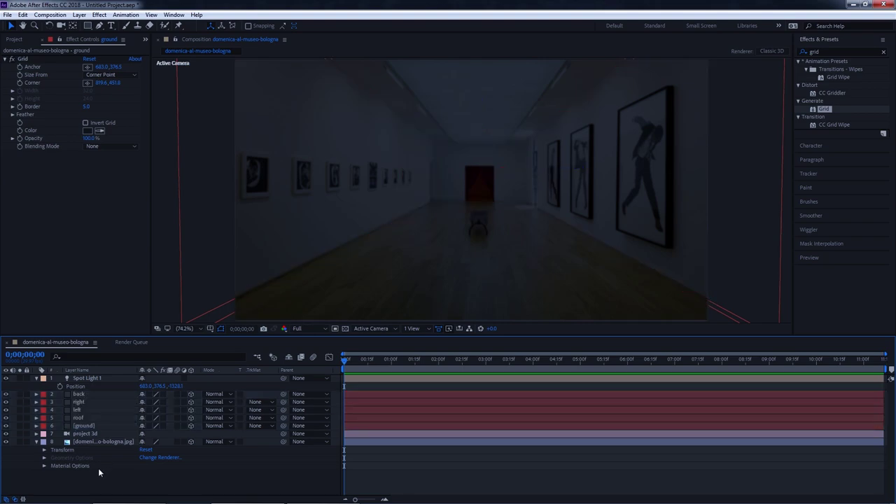
{"action": "left_click", "coordinate": [99, 15]}
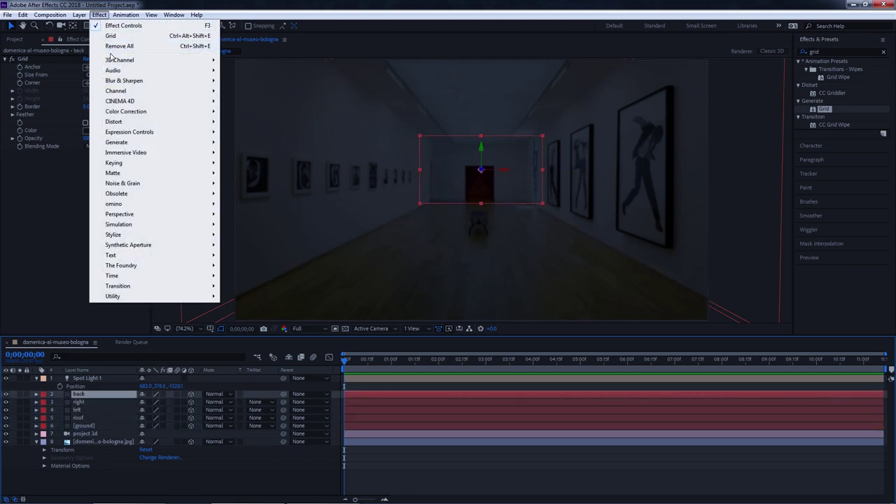
{"action": "left_click", "coordinate": [91, 34]}
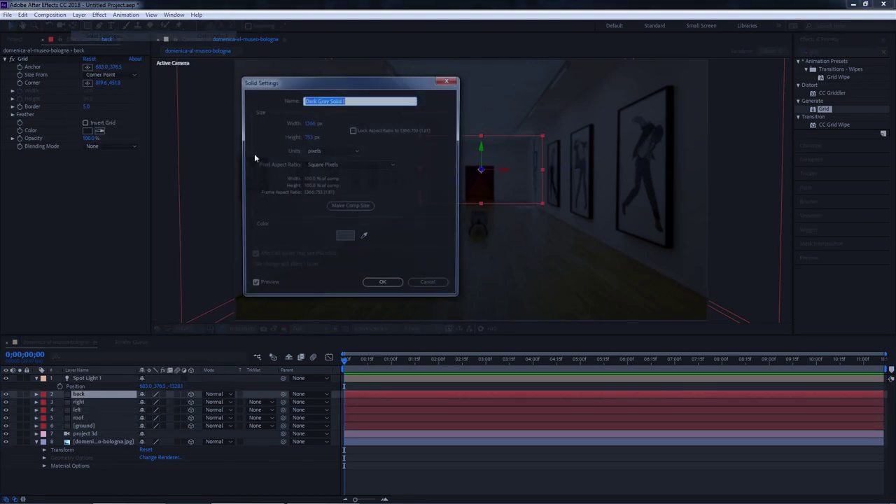
{"action": "left_click", "coordinate": [339, 236]}
{"action": "key", "text": "Return"}
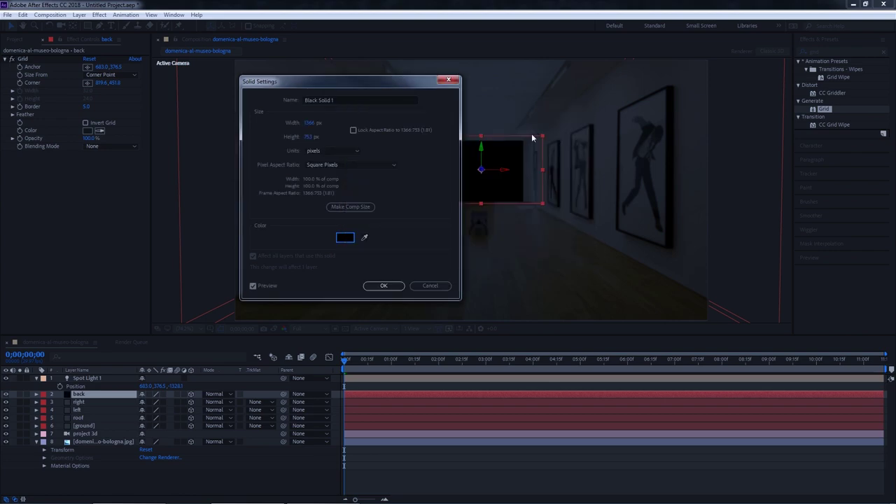
{"action": "left_click_drag", "start_coordinate": [380, 82], "coordinate": [708, 62]}
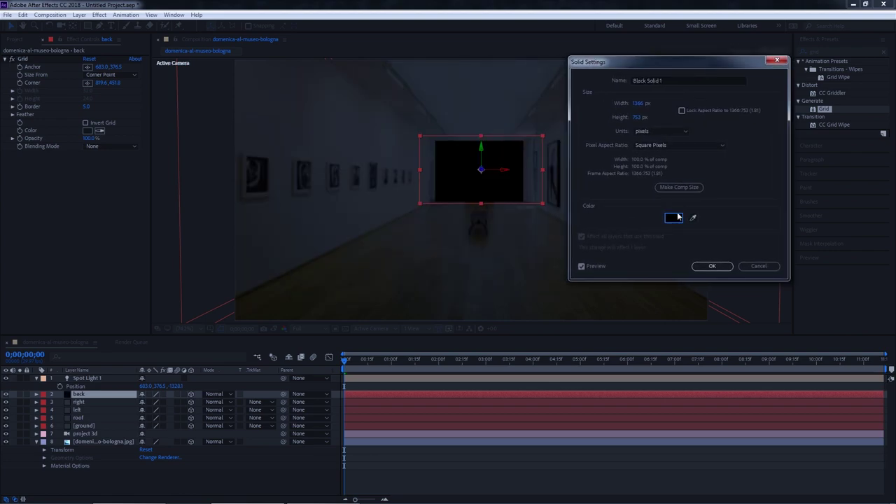
{"action": "left_click", "coordinate": [677, 217]}
{"action": "left_click", "coordinate": [574, 131]}
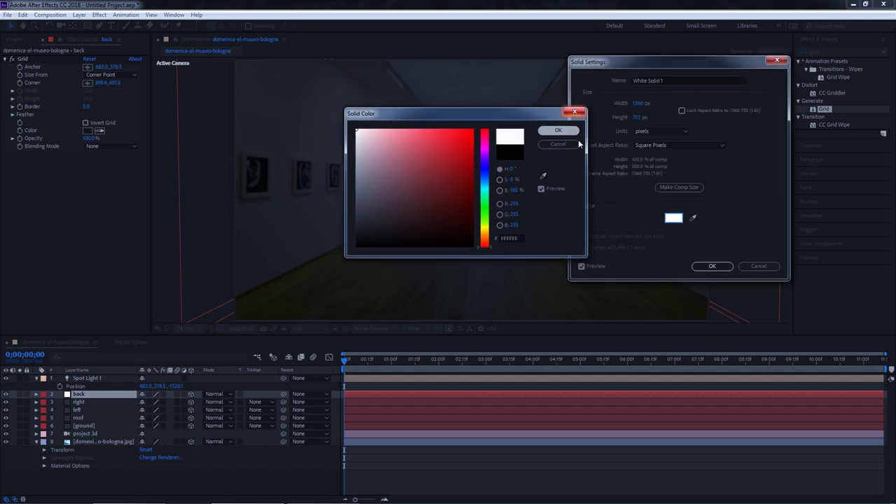
{"action": "left_click", "coordinate": [724, 267]}
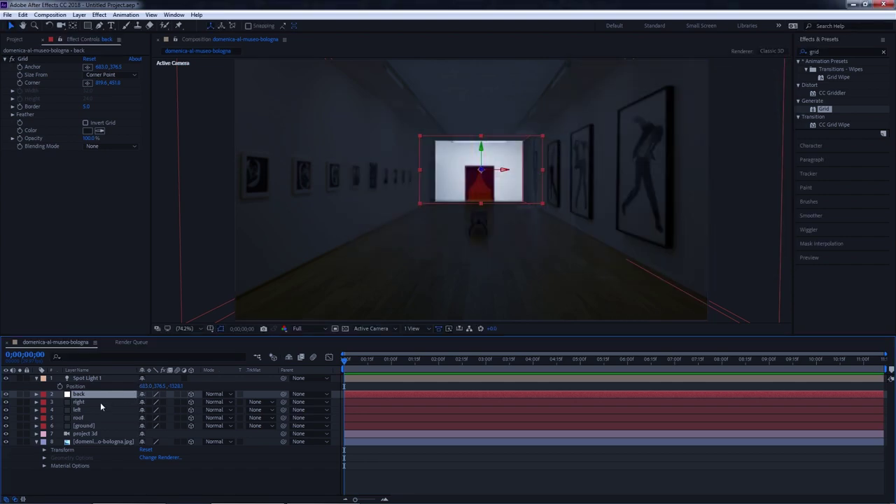
- Make the right wall and left wall solids white
{"action": "left_click", "coordinate": [100, 403]}
{"action": "left_click", "coordinate": [79, 15]}
{"action": "left_click", "coordinate": [98, 34]}
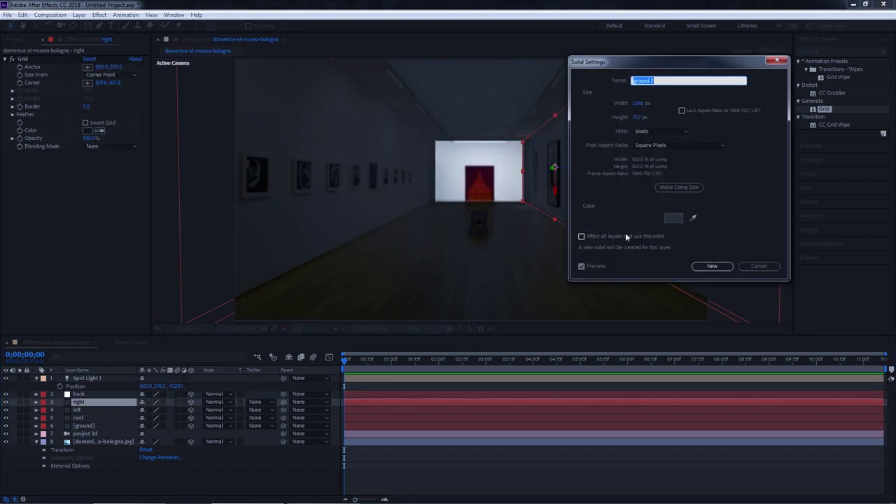
{"action": "left_click", "coordinate": [671, 219]}
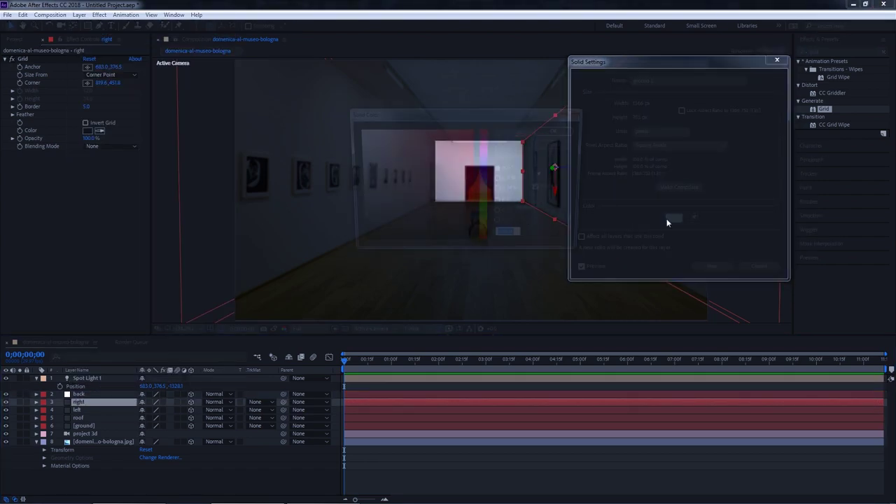
{"action": "left_click", "coordinate": [559, 132]}
{"action": "left_click", "coordinate": [711, 266]}
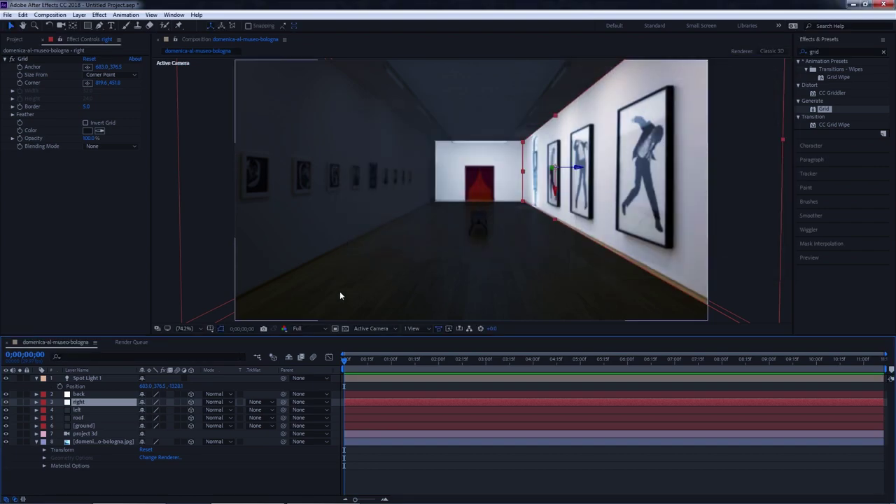
{"action": "left_click", "coordinate": [106, 409]}
{"action": "left_click", "coordinate": [79, 14]}
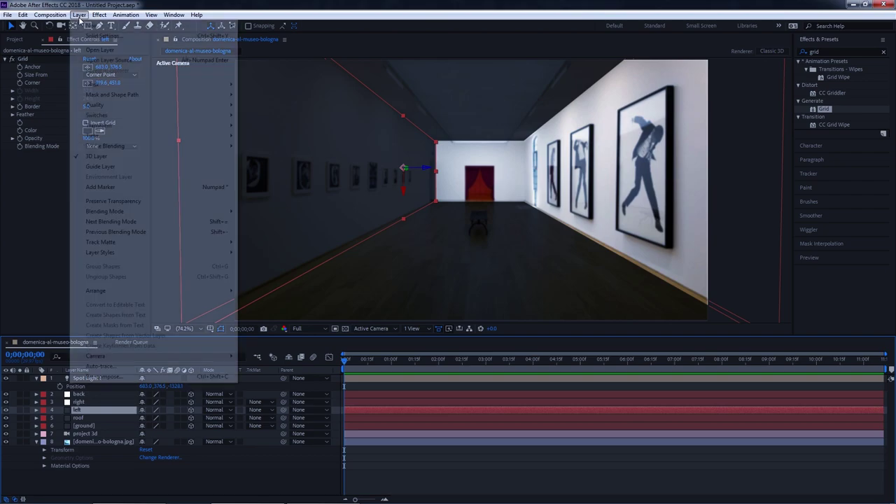
{"action": "left_click", "coordinate": [98, 33]}
{"action": "left_click", "coordinate": [671, 219]}
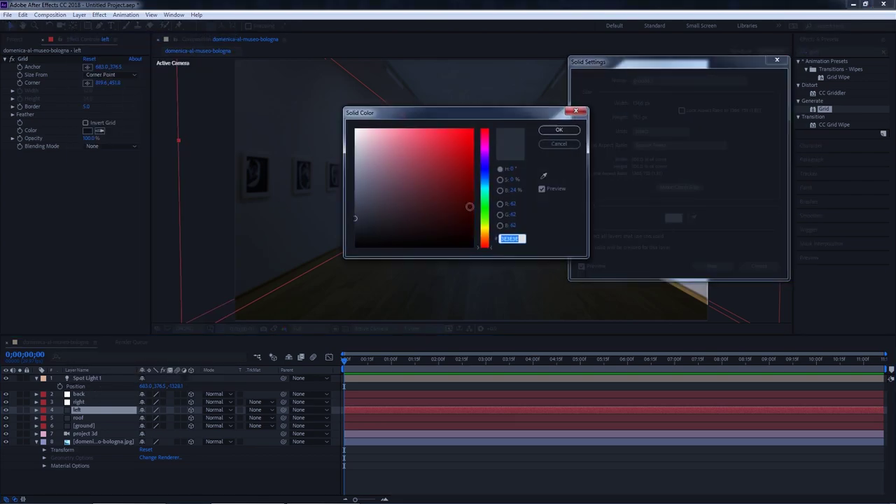
{"action": "left_click", "coordinate": [559, 130]}
{"action": "left_click", "coordinate": [711, 265]}
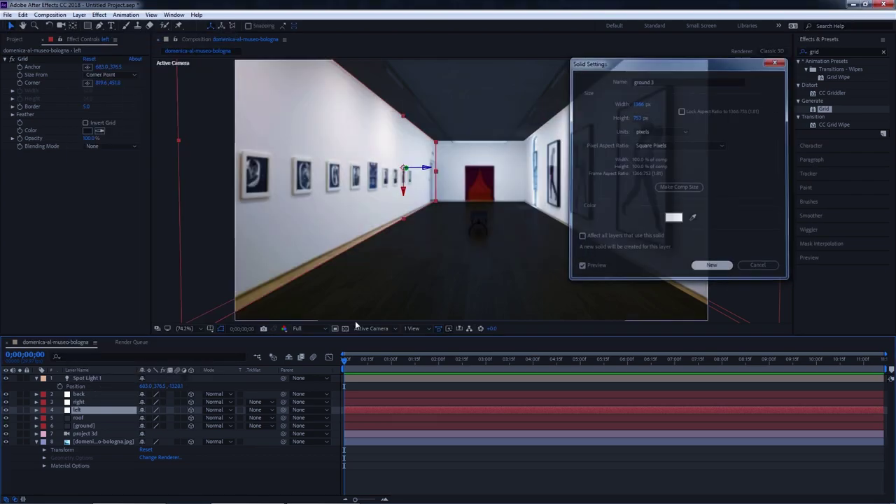
- Set the roof solid's colour to FFFFFF
{"action": "left_click", "coordinate": [111, 417]}
{"action": "left_click", "coordinate": [79, 15]}
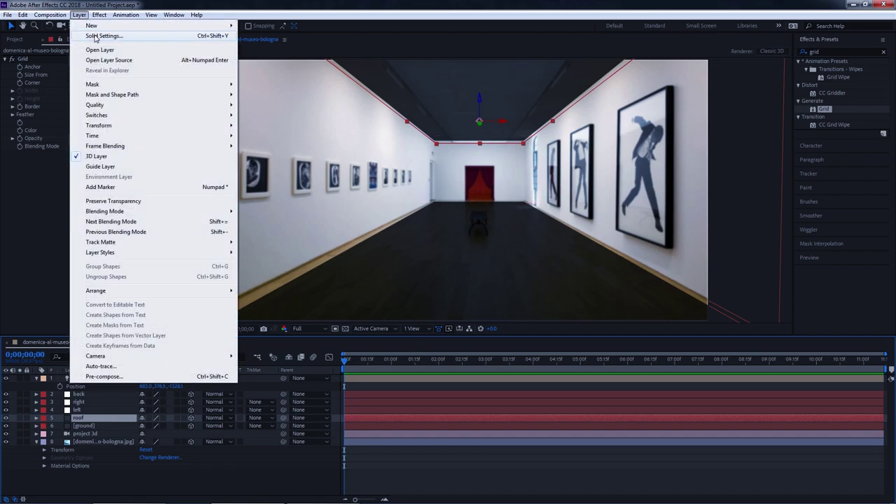
{"action": "left_click", "coordinate": [94, 33]}
{"action": "left_click", "coordinate": [670, 219]}
{"action": "type", "text": "FFFFFF"}
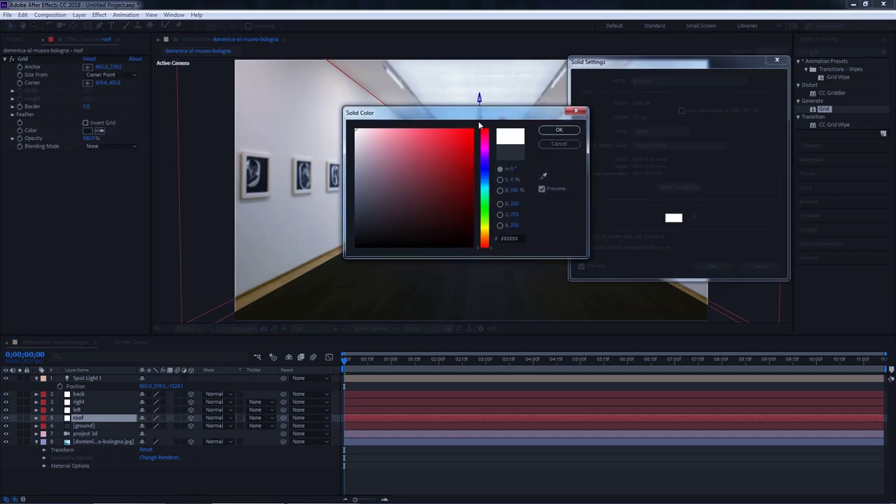
{"action": "left_click", "coordinate": [559, 130]}
{"action": "left_click", "coordinate": [711, 266]}
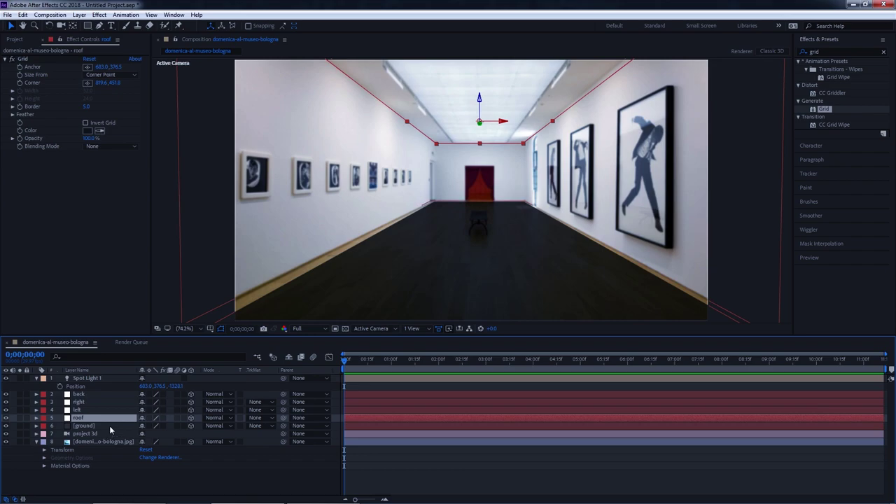
- Set the ground solid's colour to white
{"action": "left_click", "coordinate": [109, 426]}
{"action": "left_click", "coordinate": [96, 15]}
{"action": "mouse_move", "coordinate": [82, 17]}
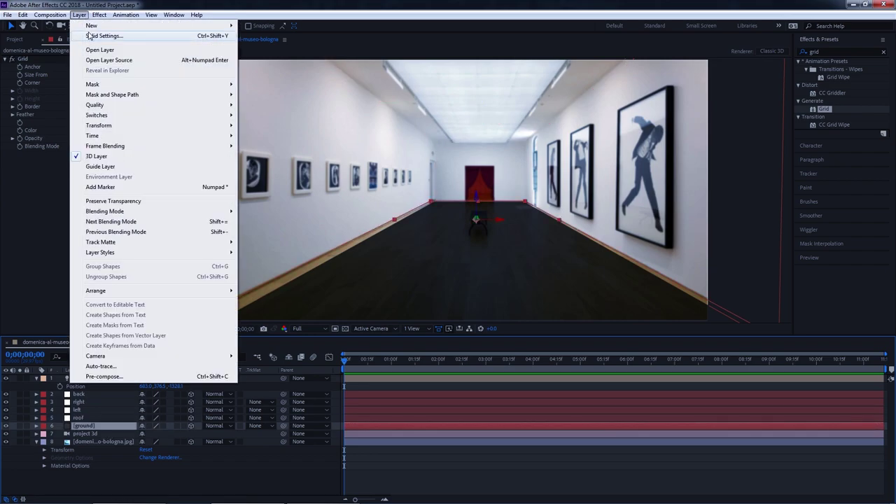
{"action": "left_click", "coordinate": [90, 36]}
{"action": "left_click", "coordinate": [672, 218]}
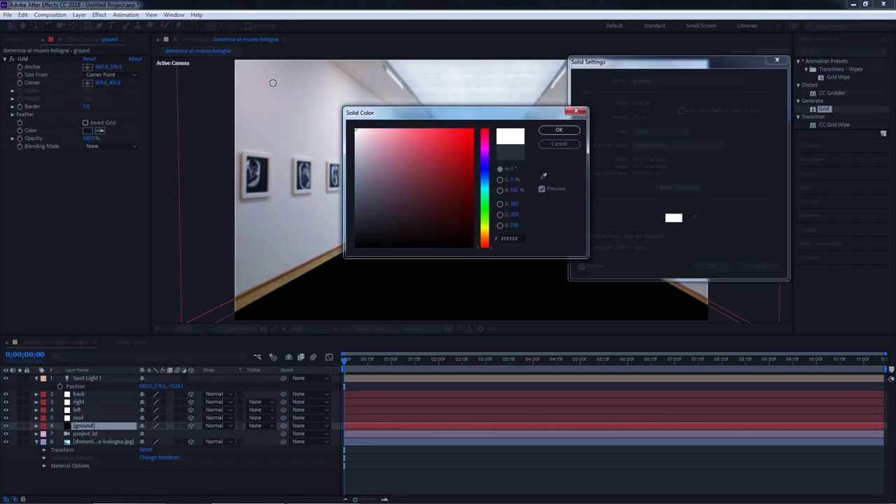
{"action": "left_click", "coordinate": [559, 131]}
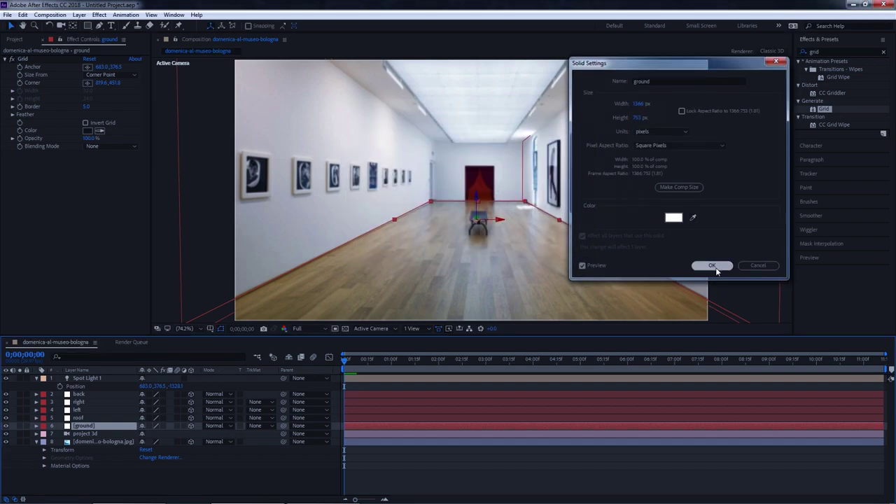
{"action": "left_click", "coordinate": [711, 266]}
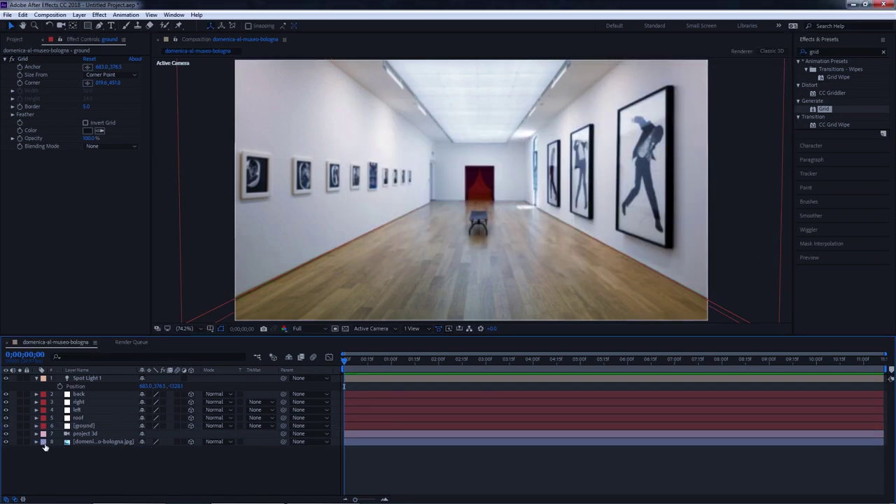
- Add starting Position and Point of Interest keyframes to the project 3d camera
{"action": "left_click", "coordinate": [36, 378]}
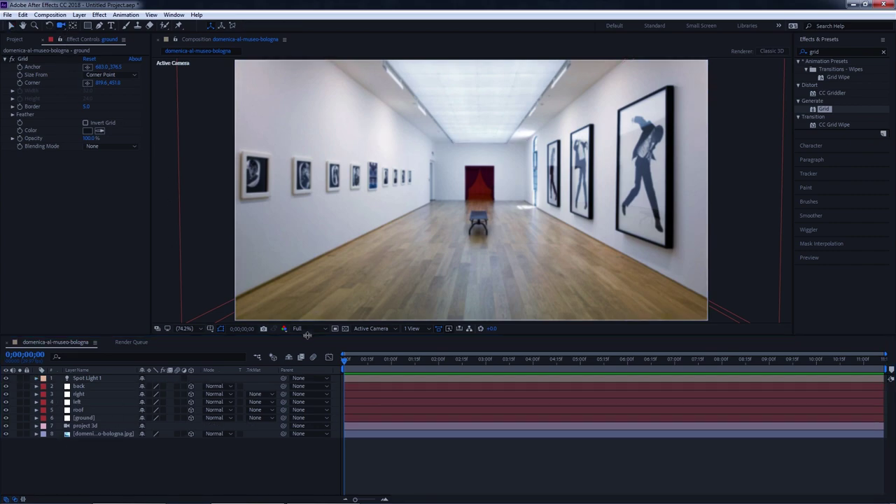
{"action": "left_click", "coordinate": [91, 425]}
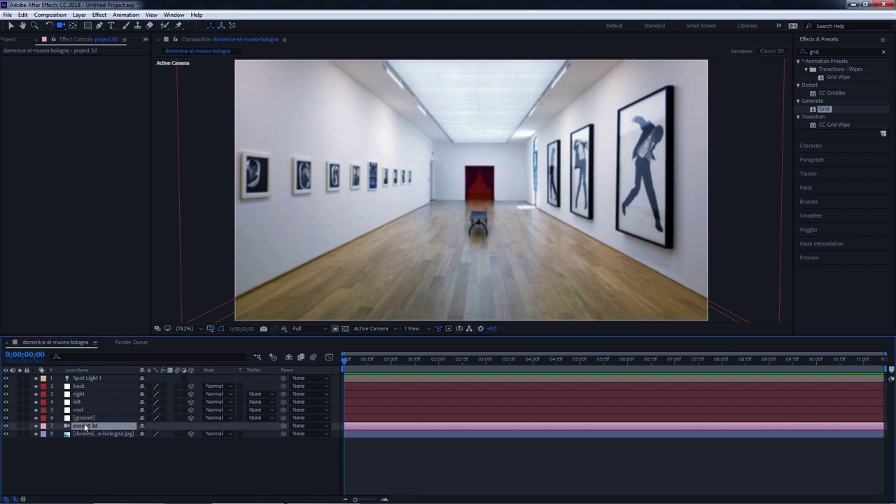
{"action": "key", "text": "u"}
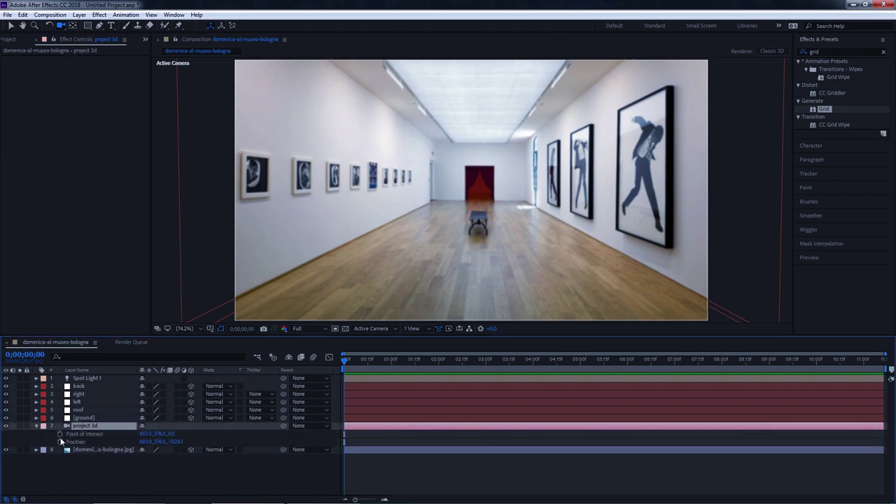
{"action": "left_click", "coordinate": [60, 442]}
{"action": "left_click", "coordinate": [60, 434]}
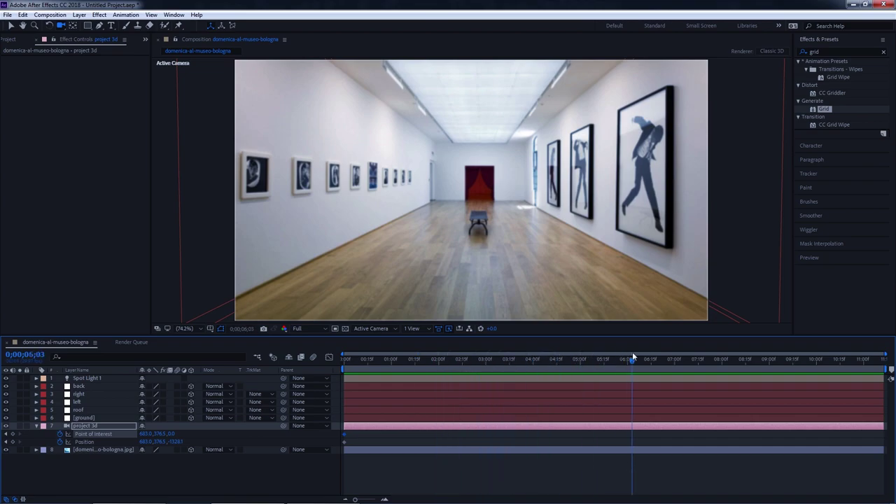
- At 6:00, dolly the camera forward down the gallery, end the work area there, and preview
{"action": "left_click_drag", "start_coordinate": [632, 357], "coordinate": [627, 357]}
{"action": "mouse_move", "coordinate": [500, 261]}
{"action": "left_mouse_down"}
{"action": "mouse_move", "coordinate": [506, 162]}
{"action": "mouse_move", "coordinate": [502, 199]}
{"action": "left_mouse_up"}
{"action": "mouse_move", "coordinate": [489, 230]}
{"action": "left_mouse_down"}
{"action": "mouse_move", "coordinate": [490, 242]}
{"action": "mouse_move", "coordinate": [489, 222]}
{"action": "left_mouse_up"}
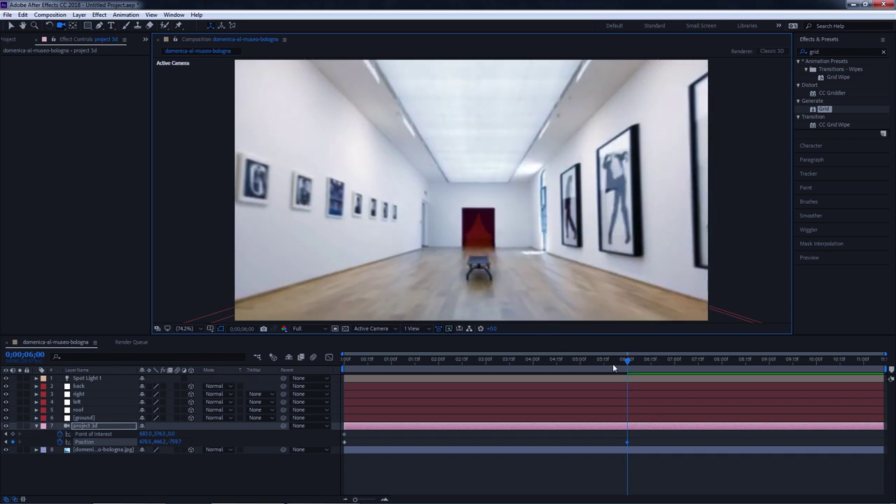
{"action": "key", "text": "n"}
{"action": "left_click_drag", "start_coordinate": [613, 363], "coordinate": [423, 364]}
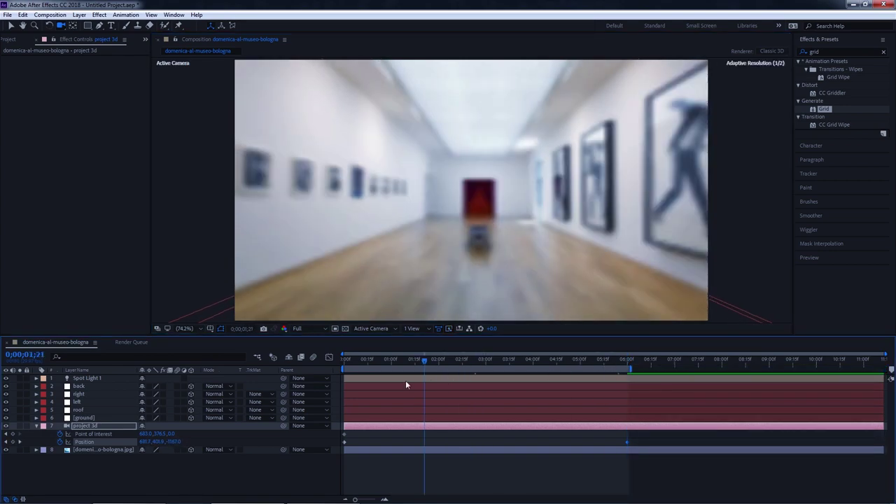
{"action": "key", "text": "Home"}
{"action": "left_click", "coordinate": [243, 470]}
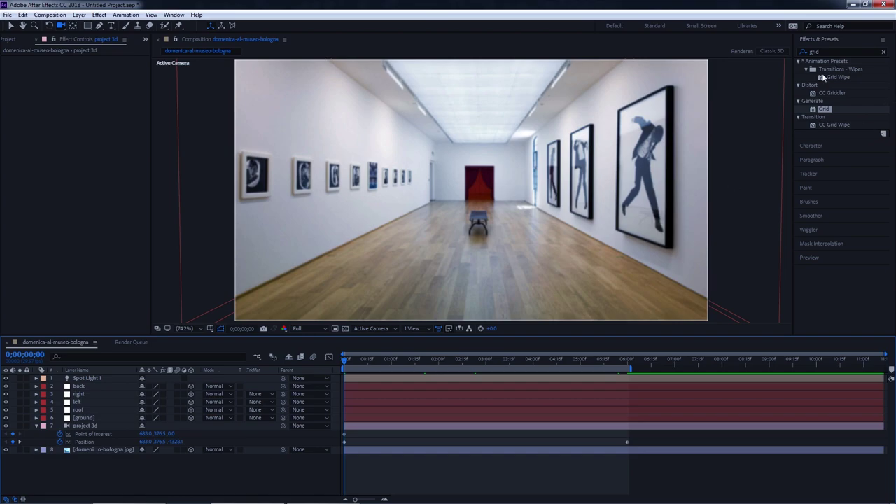
{"action": "key", "text": "space"}
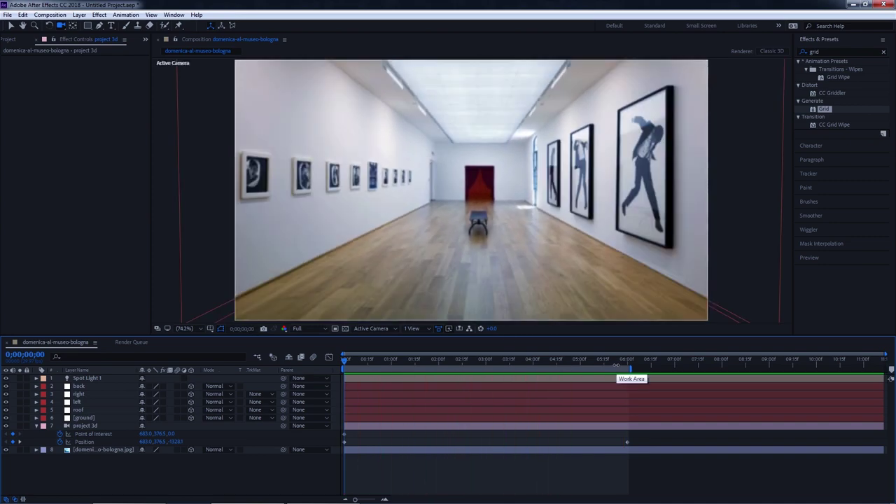
- At the 6:00 end frame, orbit and track the camera toward the gallery's far end, then scrub back to check
{"action": "left_click", "coordinate": [619, 364]}
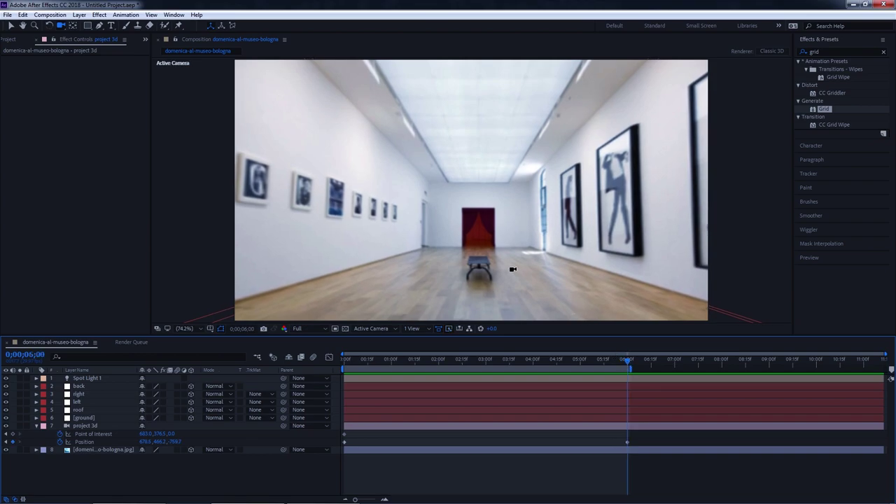
{"action": "mouse_move", "coordinate": [513, 269]}
{"action": "left_mouse_down"}
{"action": "mouse_move", "coordinate": [519, 275]}
{"action": "mouse_move", "coordinate": [510, 267]}
{"action": "left_mouse_up"}
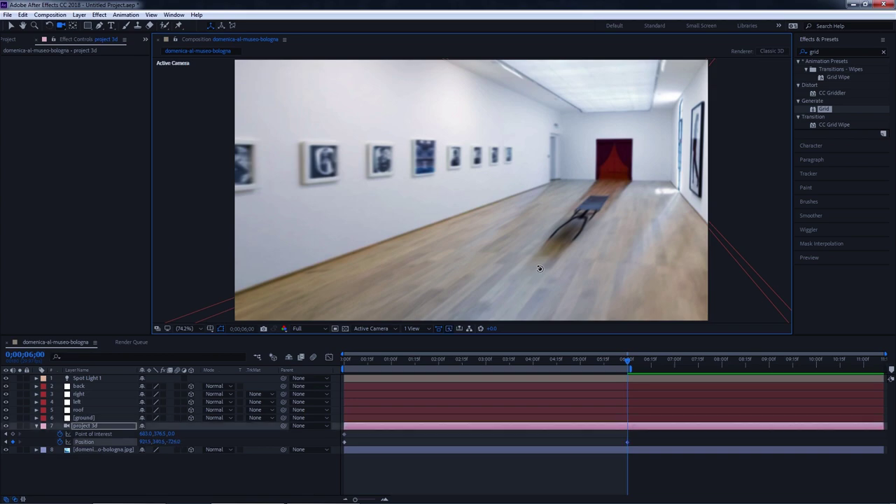
{"action": "mouse_move", "coordinate": [537, 269]}
{"action": "left_mouse_down"}
{"action": "mouse_move", "coordinate": [561, 251]}
{"action": "mouse_move", "coordinate": [529, 267]}
{"action": "mouse_move", "coordinate": [506, 226]}
{"action": "left_mouse_up"}
{"action": "left_click_drag", "start_coordinate": [502, 191], "coordinate": [497, 212]}
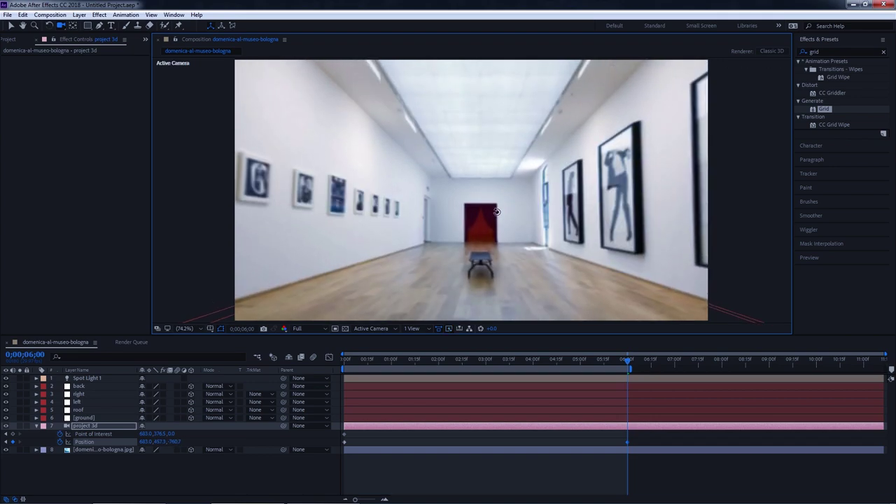
{"action": "left_click", "coordinate": [495, 226]}
{"action": "left_click_drag", "start_coordinate": [588, 368], "coordinate": [301, 407]}
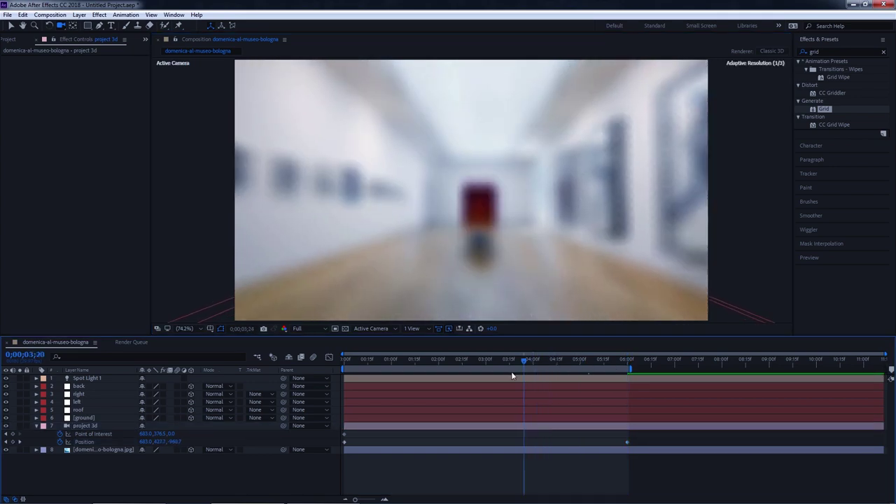
{"action": "mouse_move", "coordinate": [451, 264]}
{"action": "left_mouse_down"}
{"action": "mouse_move", "coordinate": [489, 234]}
{"action": "mouse_move", "coordinate": [472, 230]}
{"action": "mouse_move", "coordinate": [623, 260]}
{"action": "mouse_move", "coordinate": [427, 208]}
{"action": "left_mouse_up"}
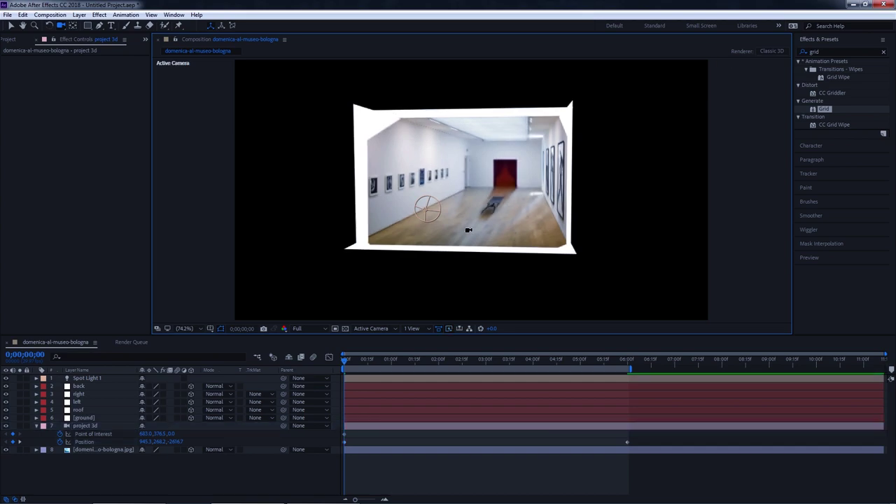
{"action": "scroll", "coordinate": [468, 229], "scroll_direction": "up", "scroll_amount": 5}
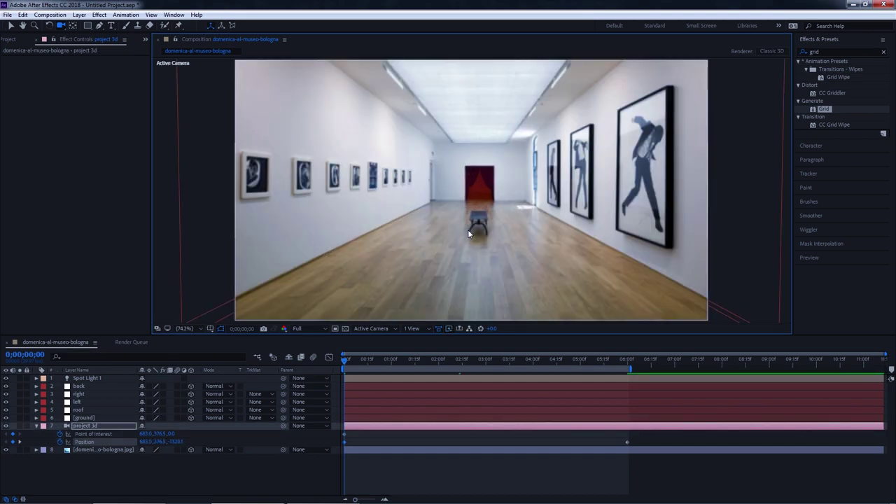
- Collapse the camera layer, play the dolly preview in a maximized viewer, then restore the layout
{"action": "left_click", "coordinate": [239, 473]}
{"action": "left_click", "coordinate": [37, 426]}
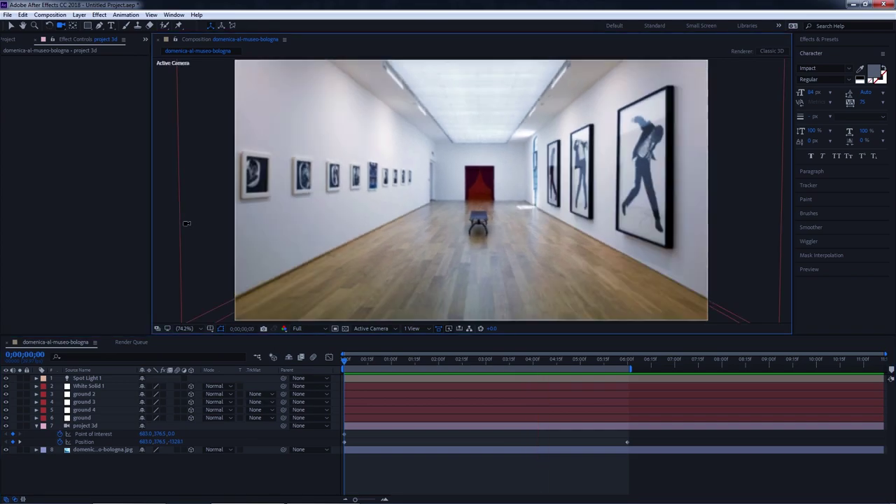
{"action": "key", "text": "grave"}
{"action": "key", "text": "space"}
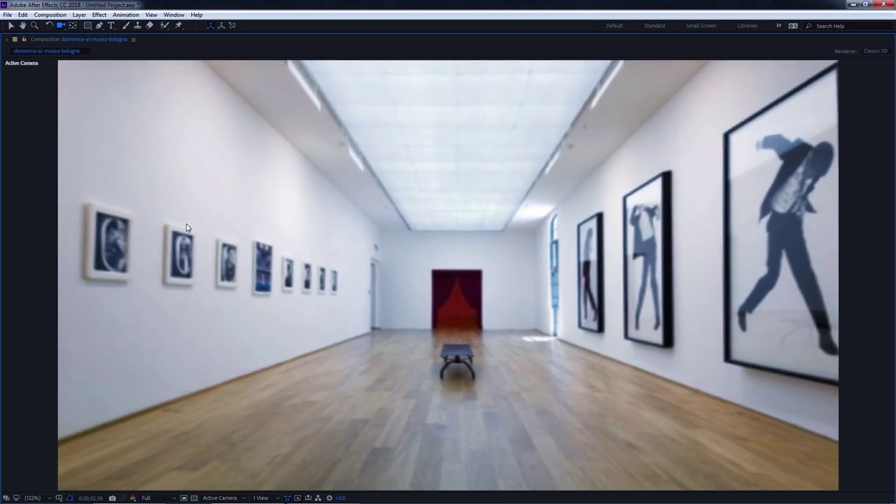
{"action": "key", "text": "grave"}
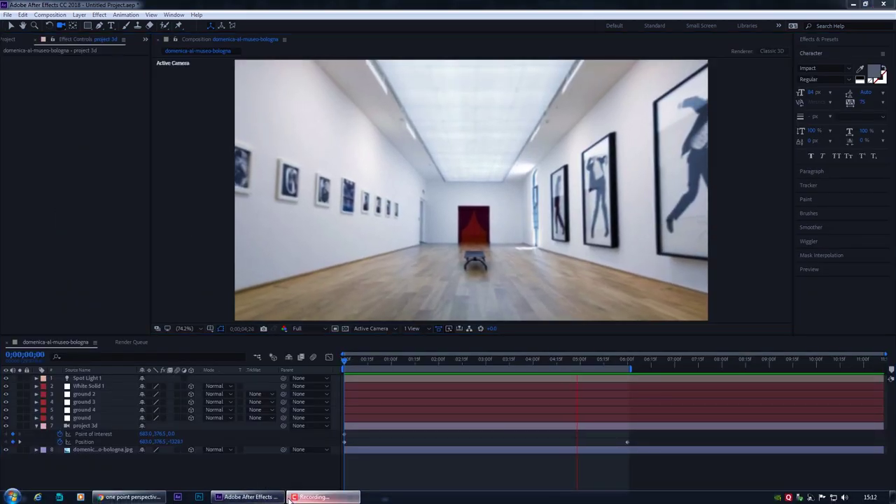